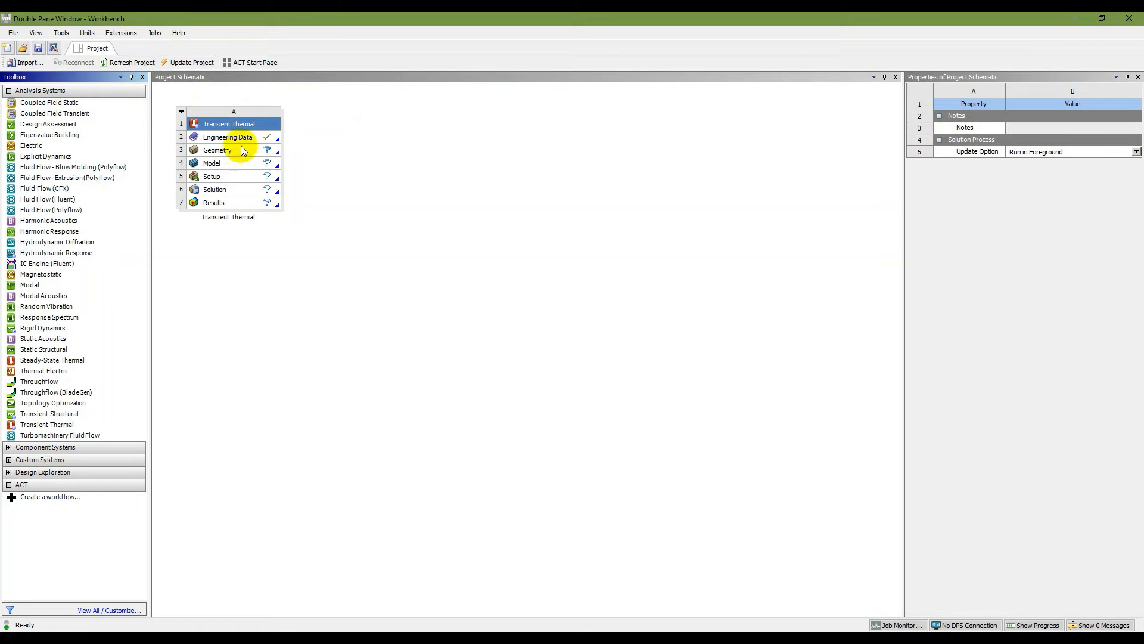
# Open the Transient Thermal system's engineering data and review Structural Steel's density, isotropic thermal conductivity and specific heat
pyautogui.doubleClick(238, 137)
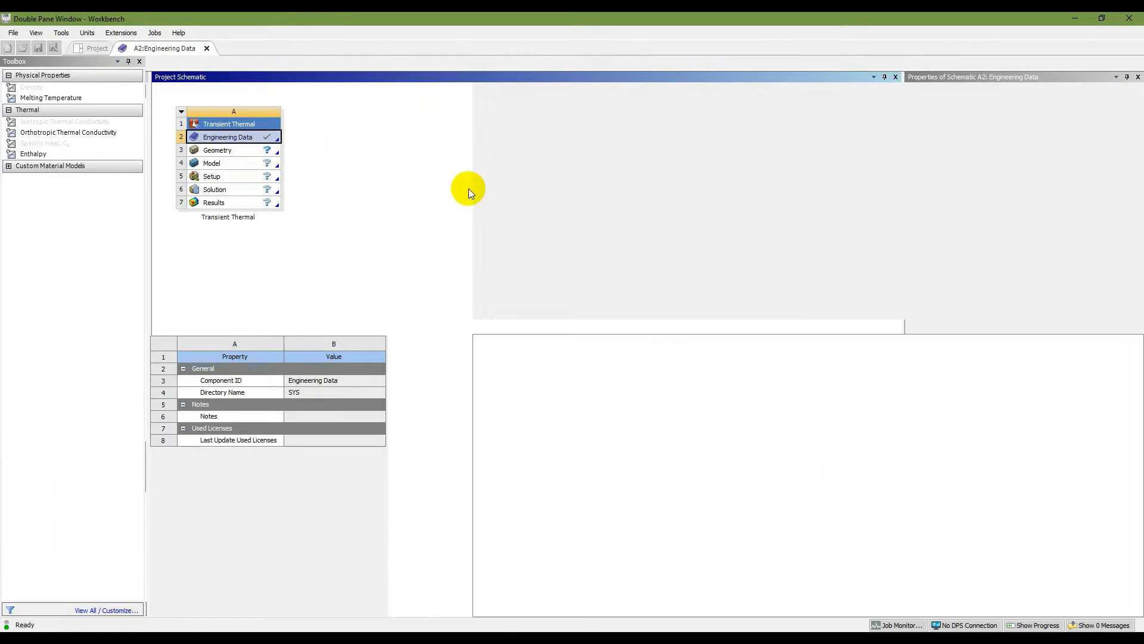
pyautogui.moveTo(471, 199); pyautogui.dragTo(812, 197)
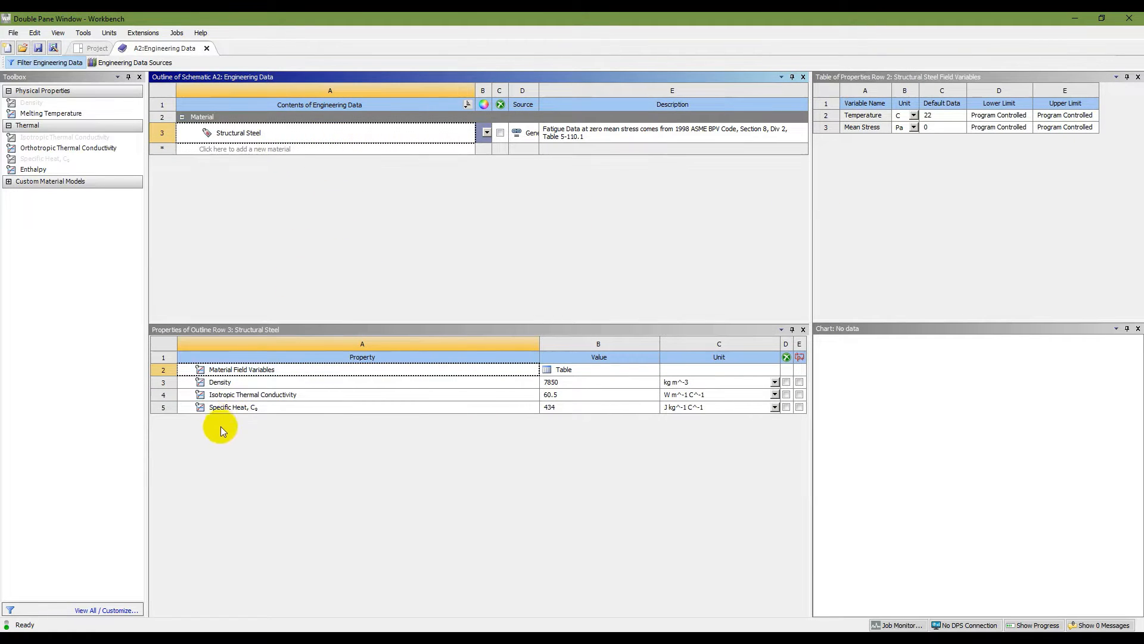
pyautogui.click(251, 382)
pyautogui.click(285, 394)
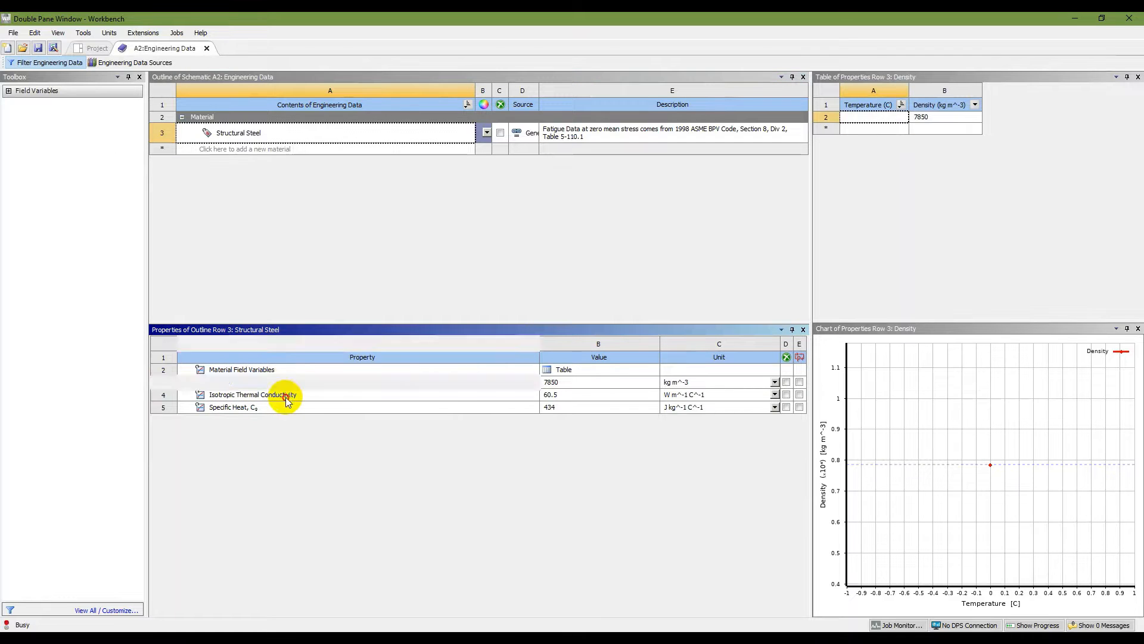
pyautogui.click(280, 406)
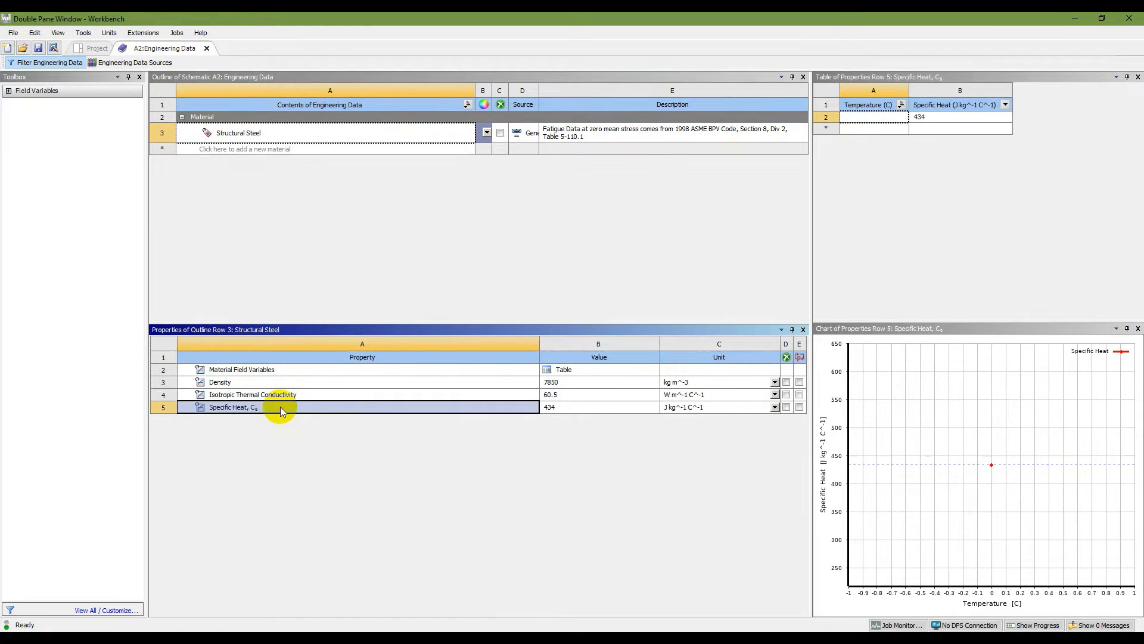
# Add a new material named Air to the engineering data
pyautogui.click(287, 206)
pyautogui.click(221, 150)
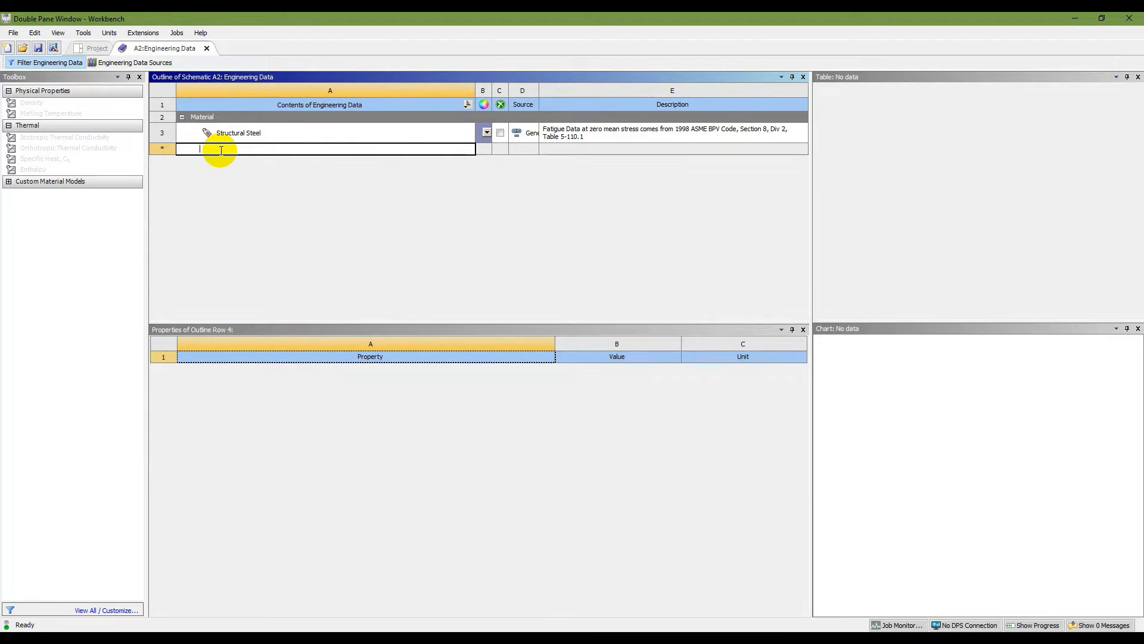
pyautogui.write('Air')
pyautogui.press('Return')
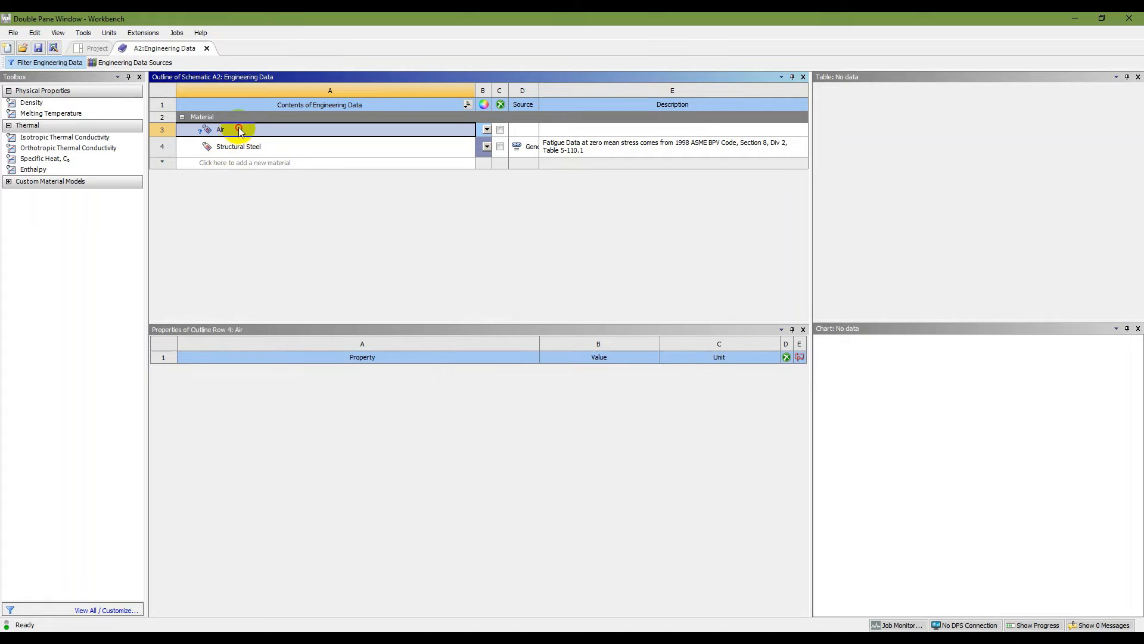
# Add the Density, Isotropic Thermal Conductivity and Specific Heat properties to the Air material
pyautogui.moveTo(32, 108); pyautogui.dragTo(249, 136)
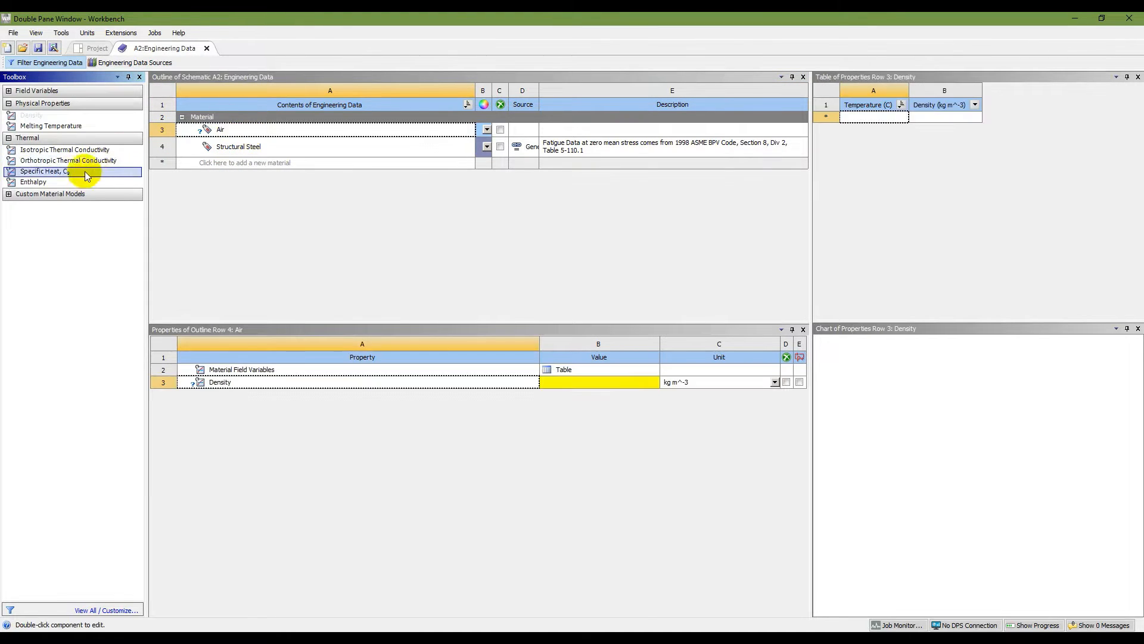
pyautogui.moveTo(71, 149); pyautogui.dragTo(233, 135)
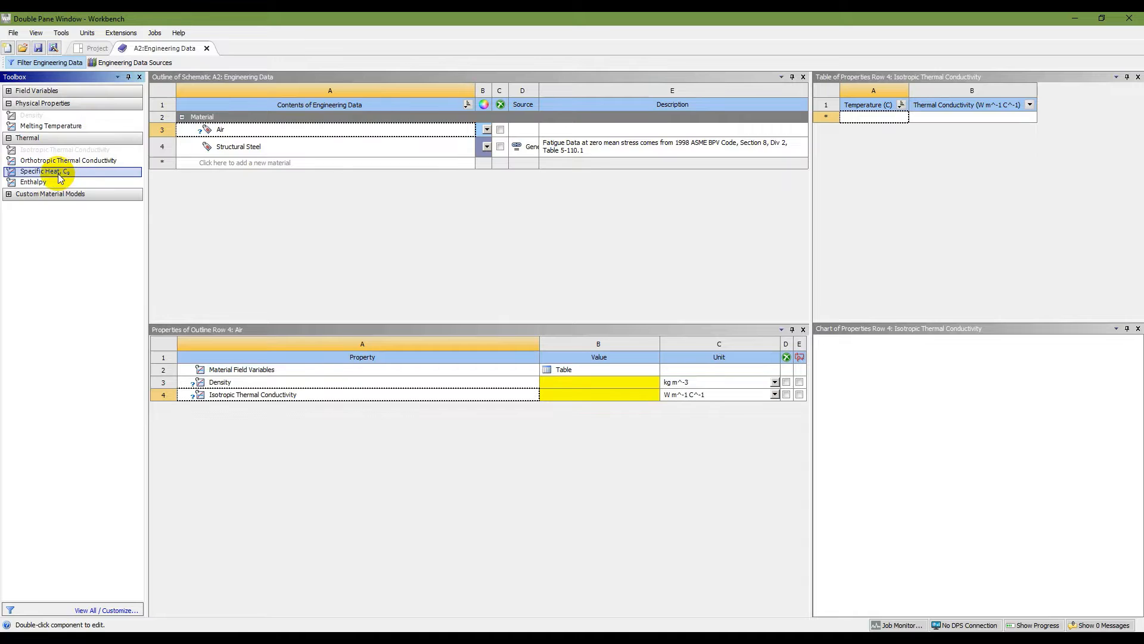
pyautogui.moveTo(62, 176); pyautogui.dragTo(201, 135)
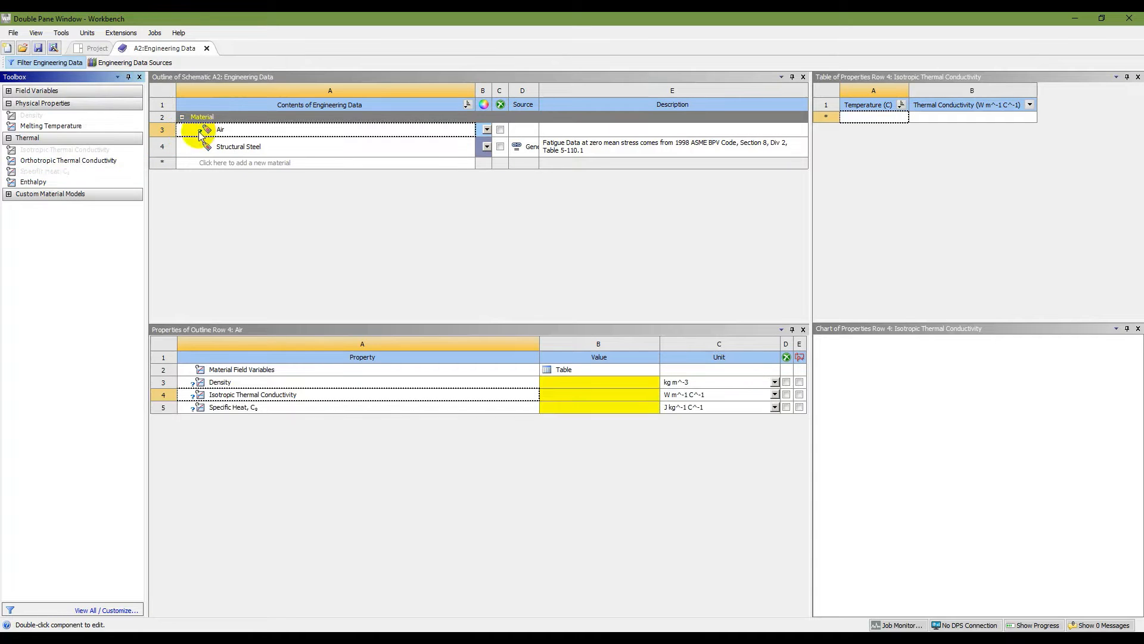
# Set the density of Air to 1.2 kg m^-3
pyautogui.click(317, 381)
pyautogui.click(312, 394)
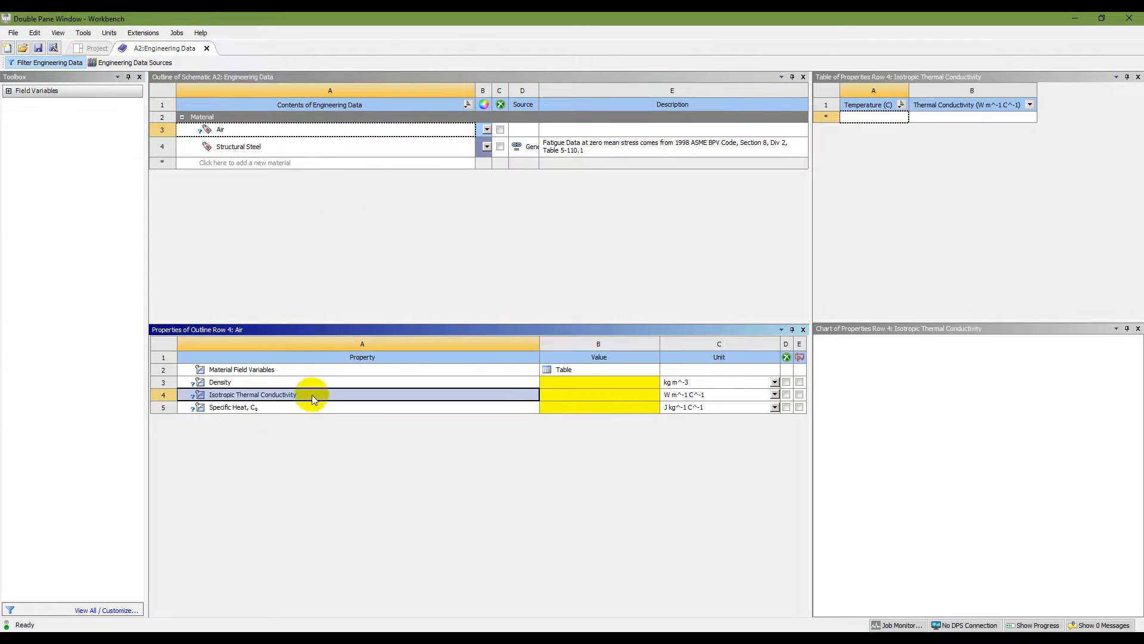
pyautogui.click(316, 407)
pyautogui.click(327, 383)
pyautogui.click(567, 382)
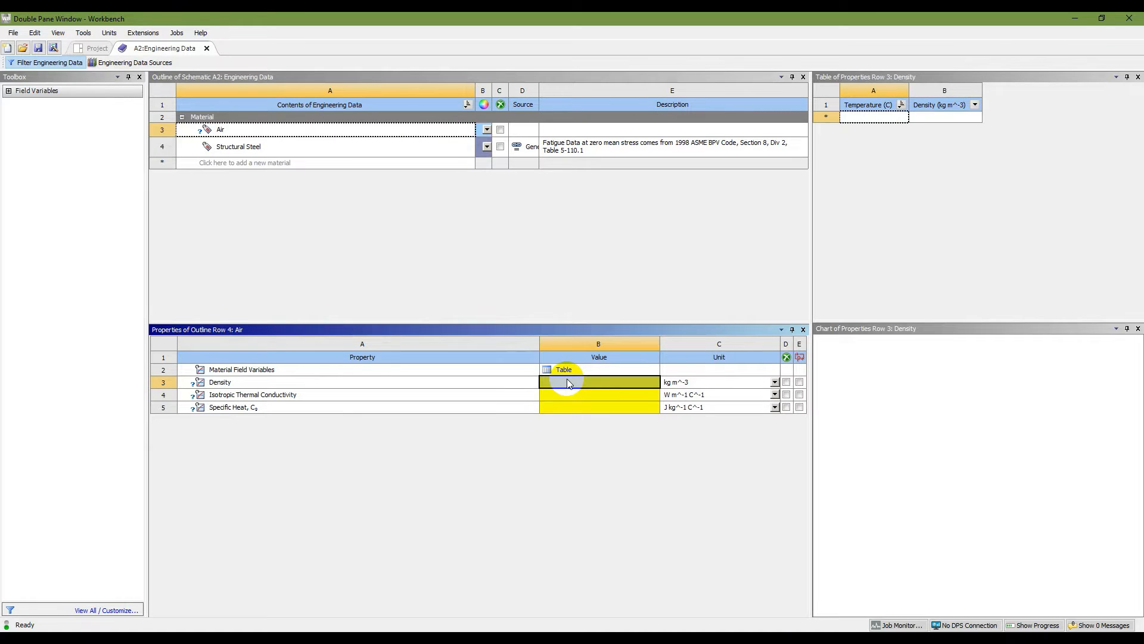
pyautogui.click(566, 382)
pyautogui.write('1.2')
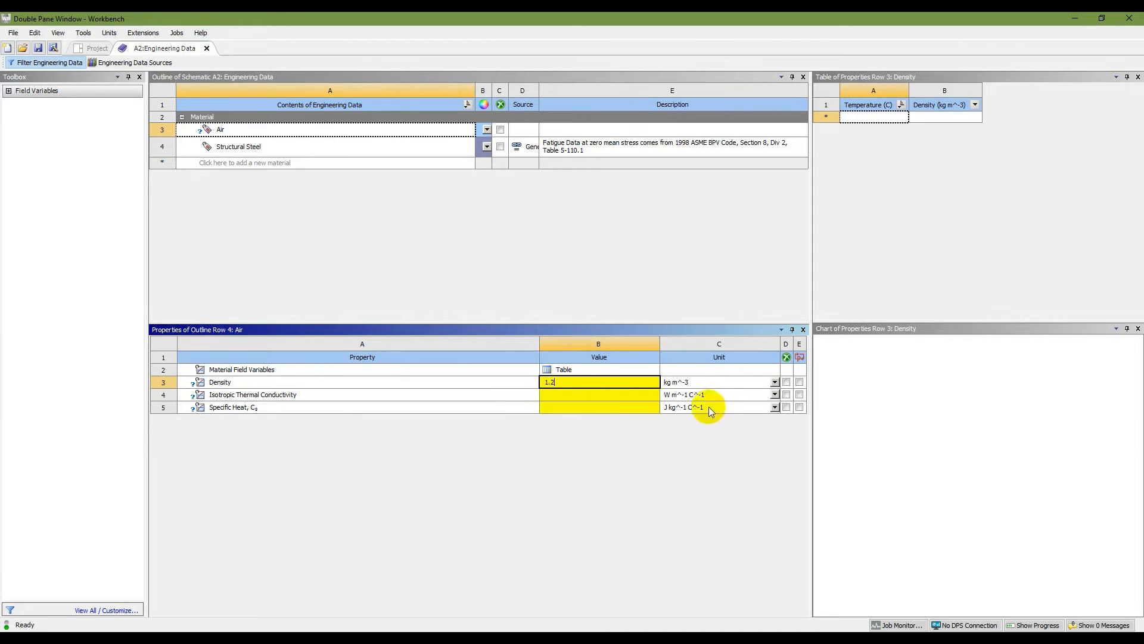
# Set Air's isotropic thermal conductivity to 0.025 W m^-1 C^-1 and its specific heat to 1005 J kg^-1 C^-1
pyautogui.click(616, 395)
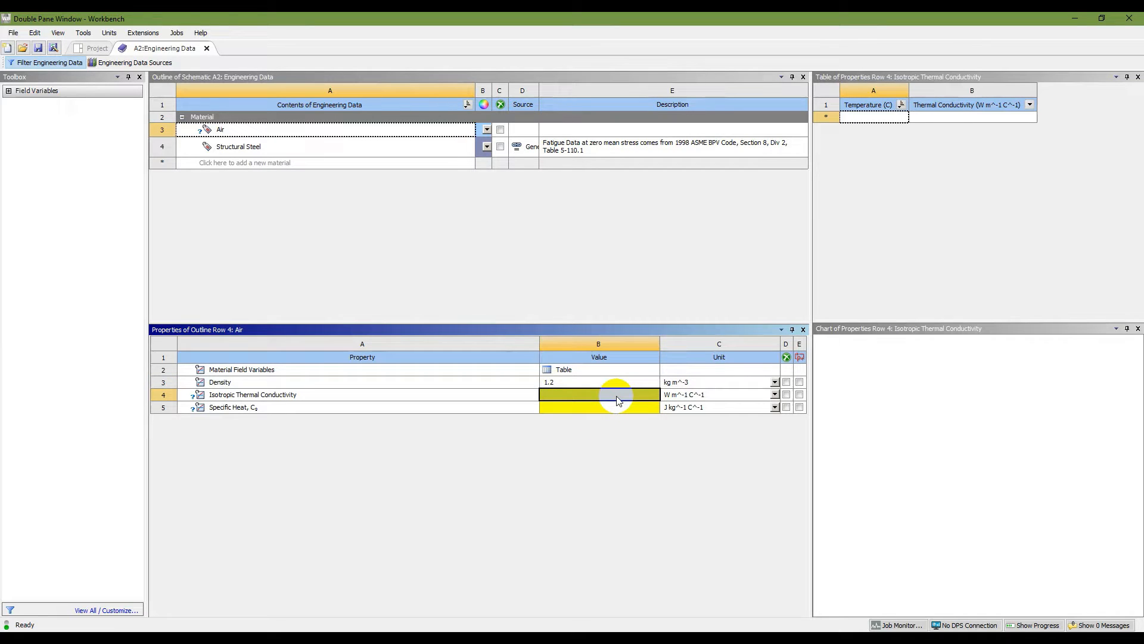
pyautogui.write('.0')
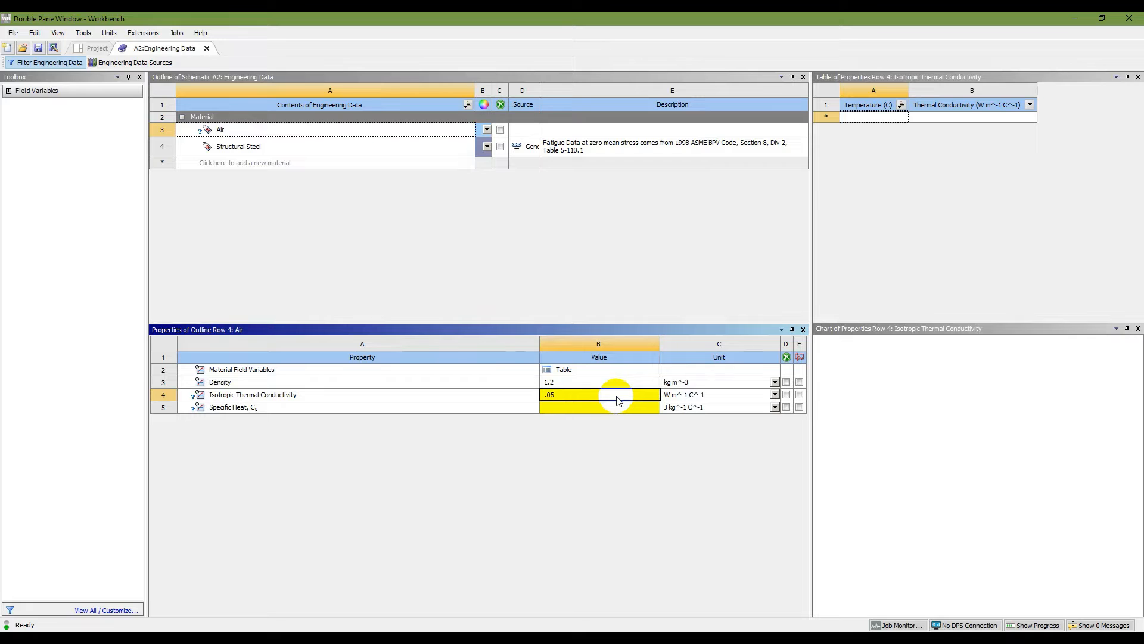
pyautogui.write('25')
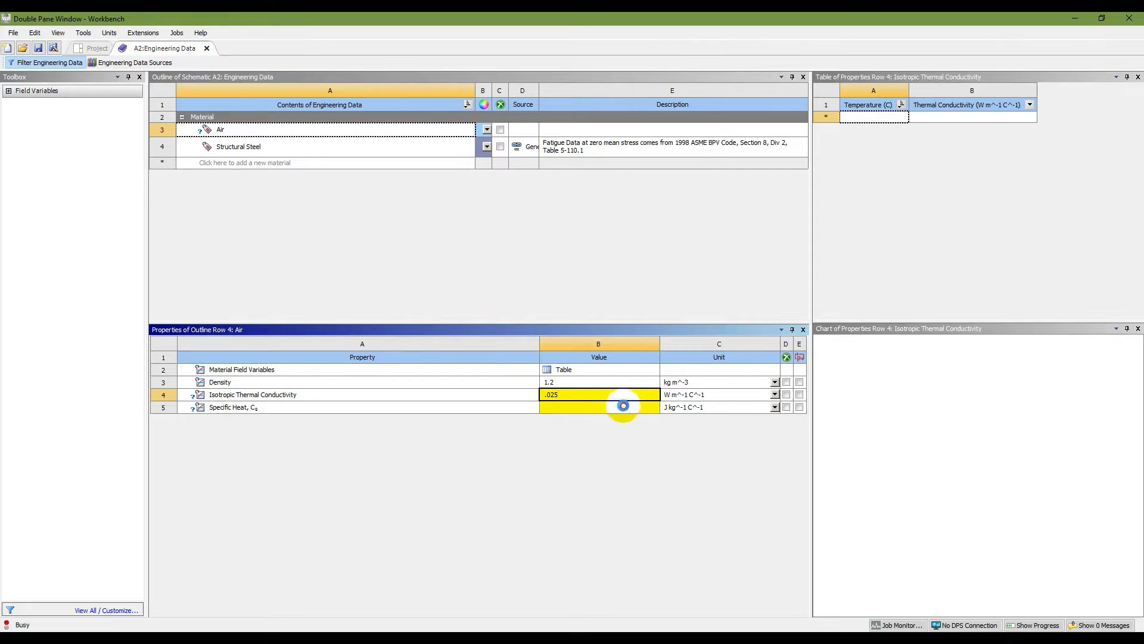
pyautogui.click(623, 407)
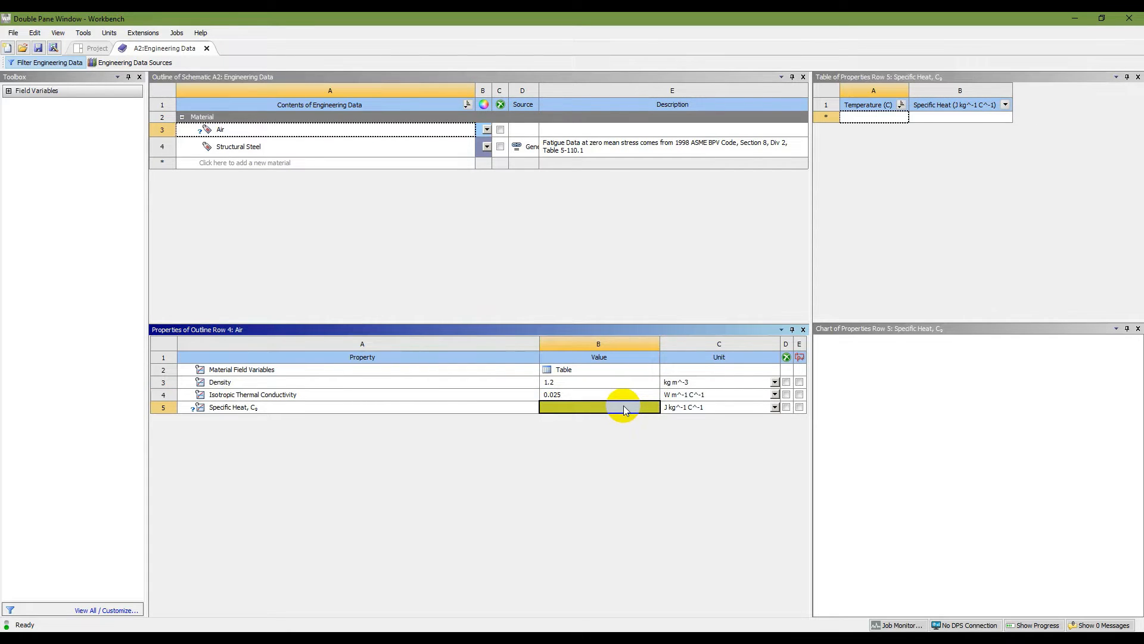
pyautogui.write('1005')
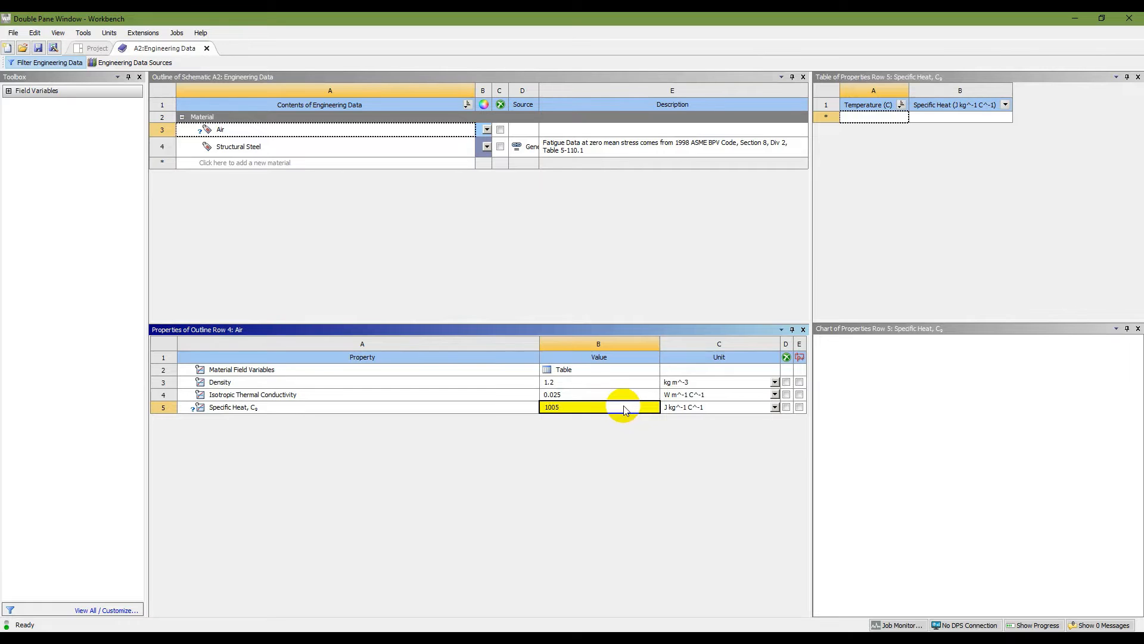
pyautogui.press('Return')
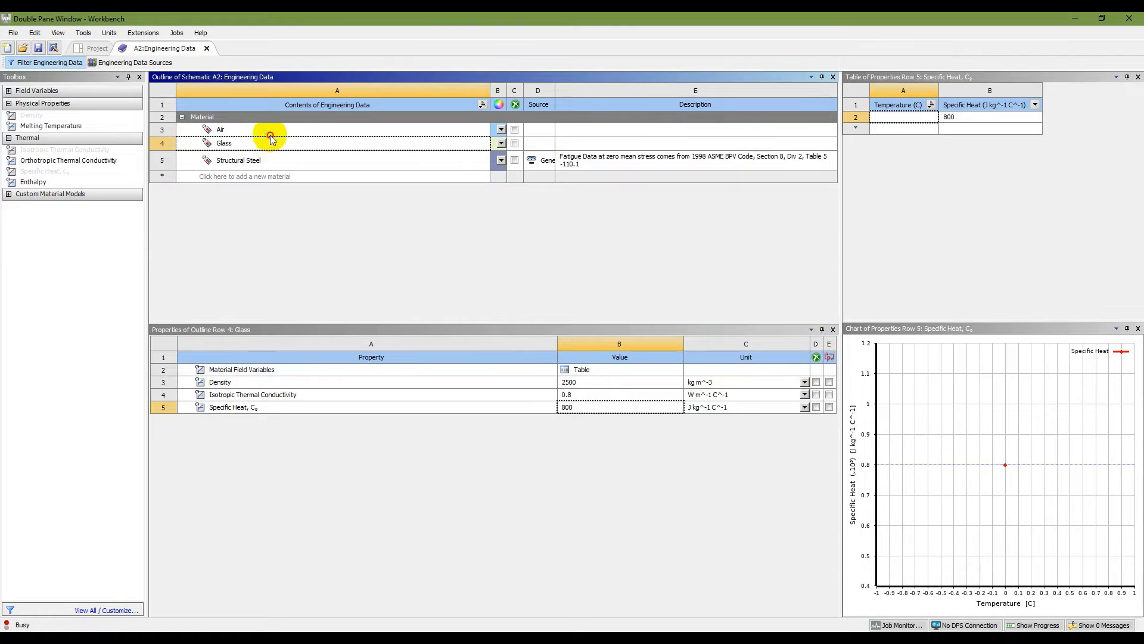
# Check the Air and Glass materials, save the project and close the engineering data
pyautogui.click(268, 133)
pyautogui.click(265, 144)
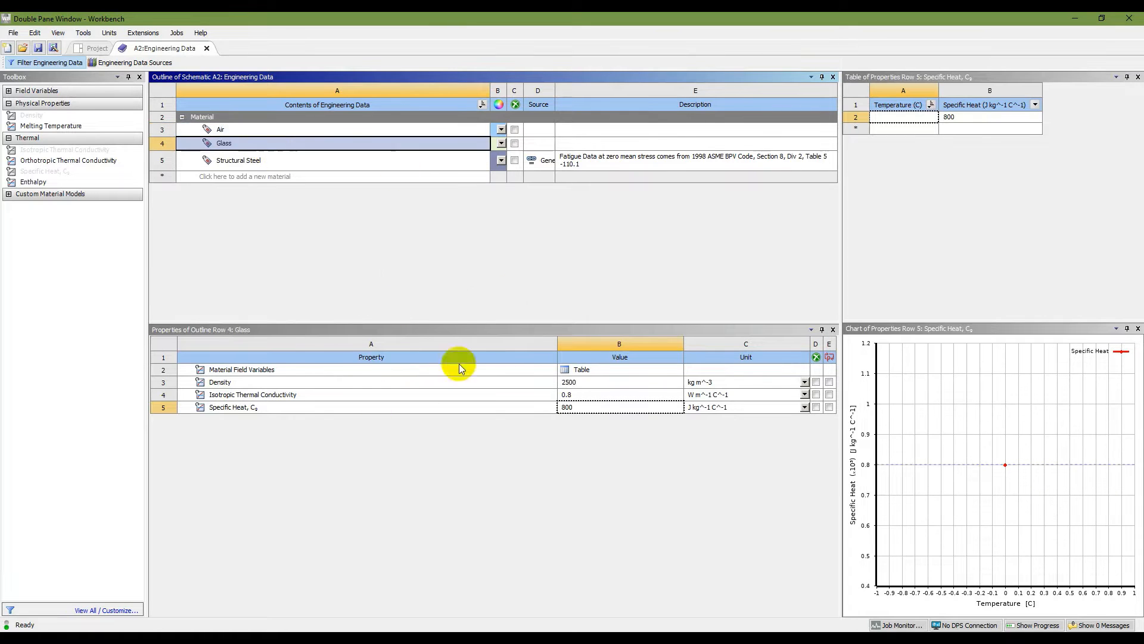
pyautogui.click(38, 48)
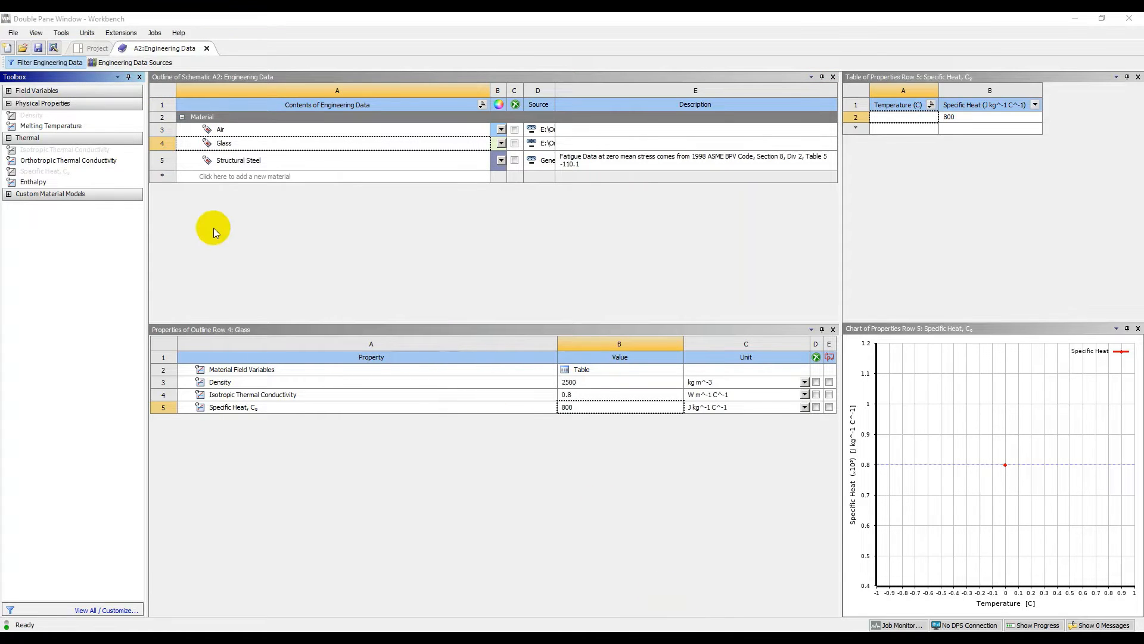
pyautogui.click(207, 48)
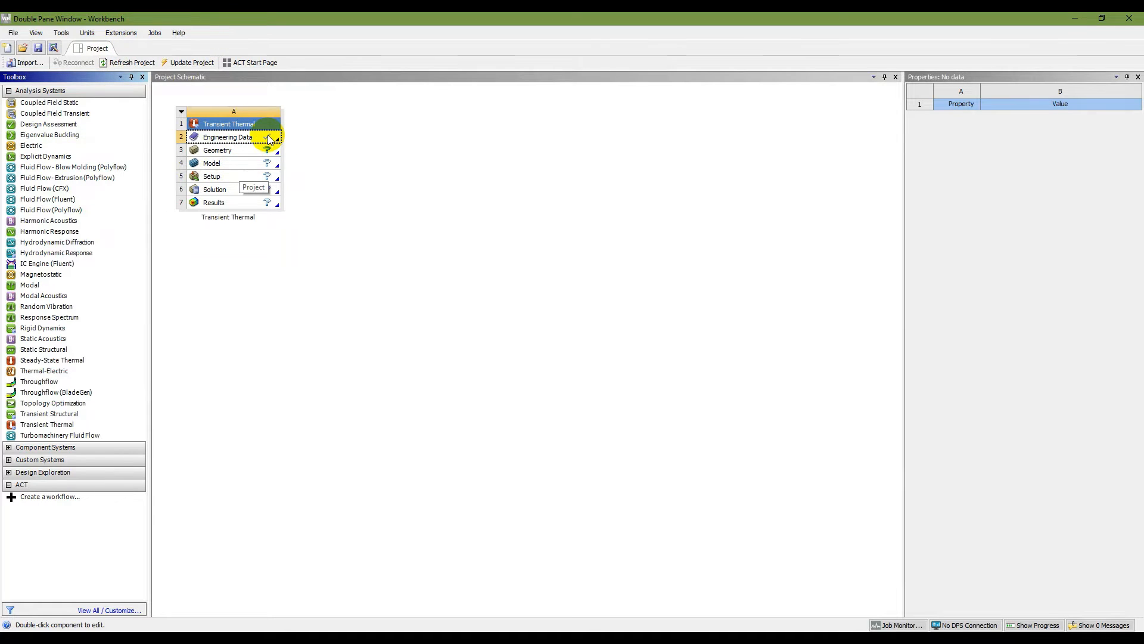
# Set the analysis type of the Transient Thermal system's geometry to 2D
pyautogui.click(669, 638)
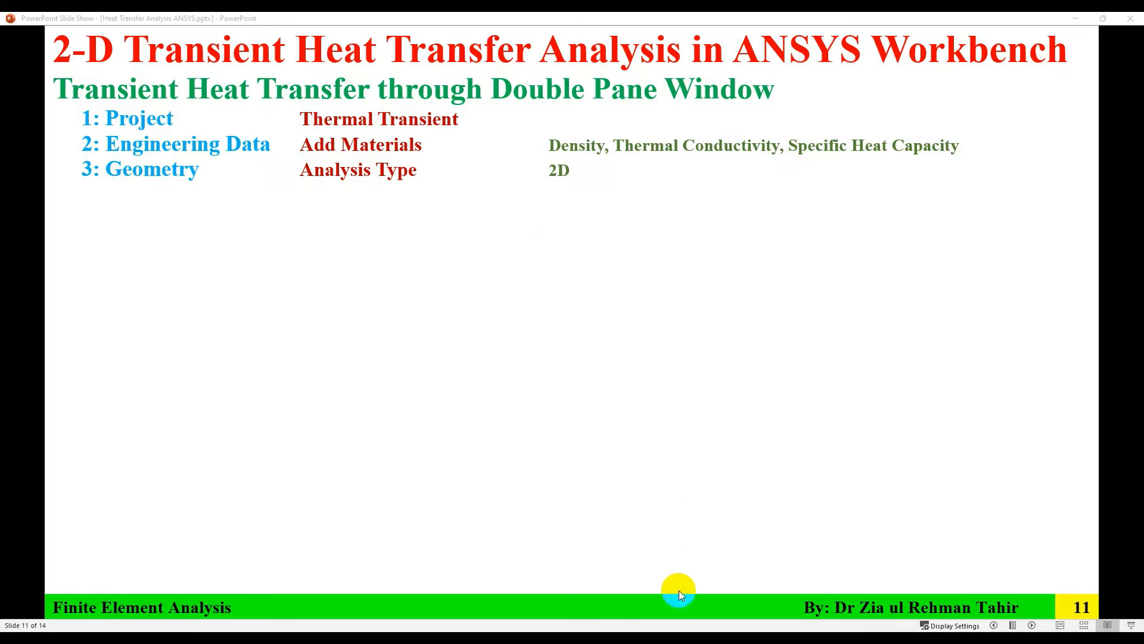
pyautogui.hotkey('alt', 'Tab')
pyautogui.click(255, 151)
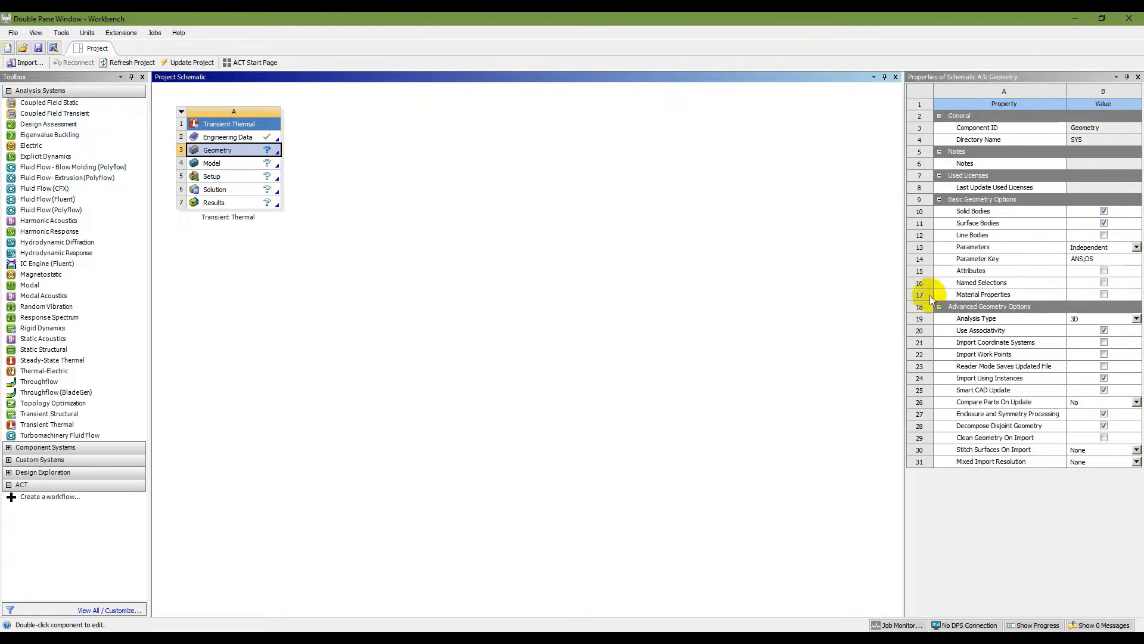
pyautogui.click(1137, 319)
pyautogui.click(1080, 329)
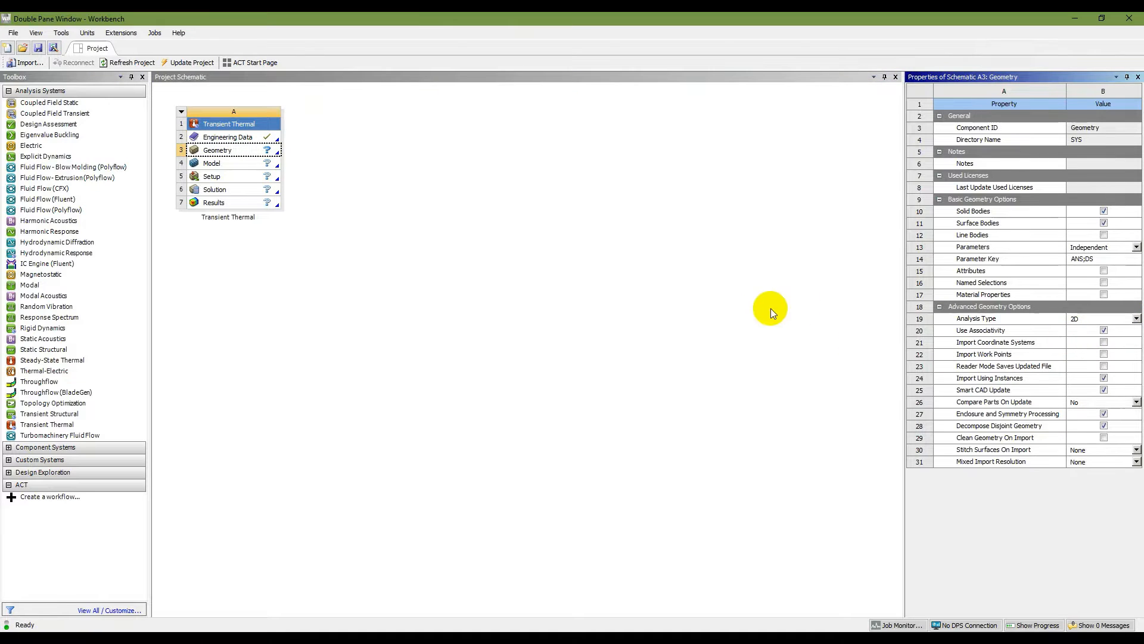
pyautogui.click(771, 309)
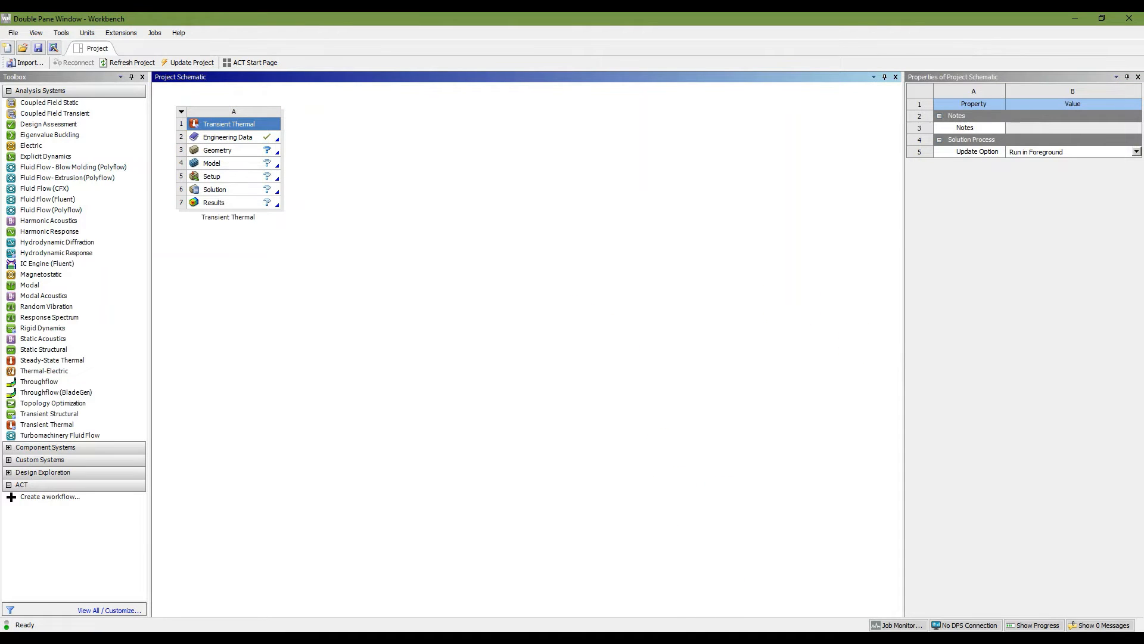
pyautogui.hotkey('alt', 'Tab')
pyautogui.click(601, 411)
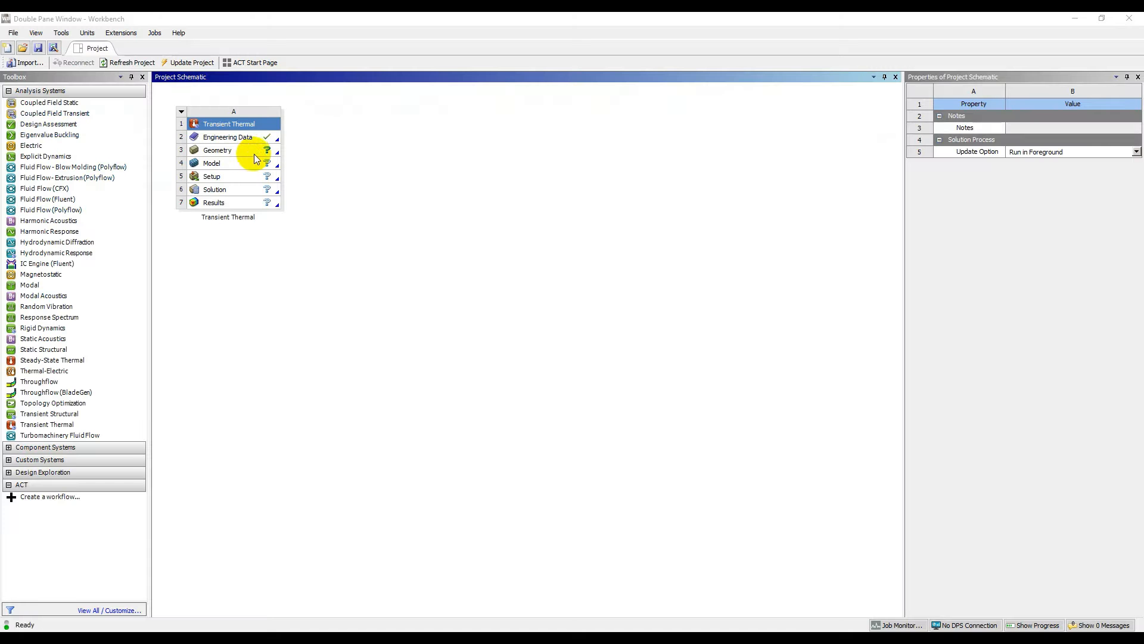
pyautogui.click(254, 154)
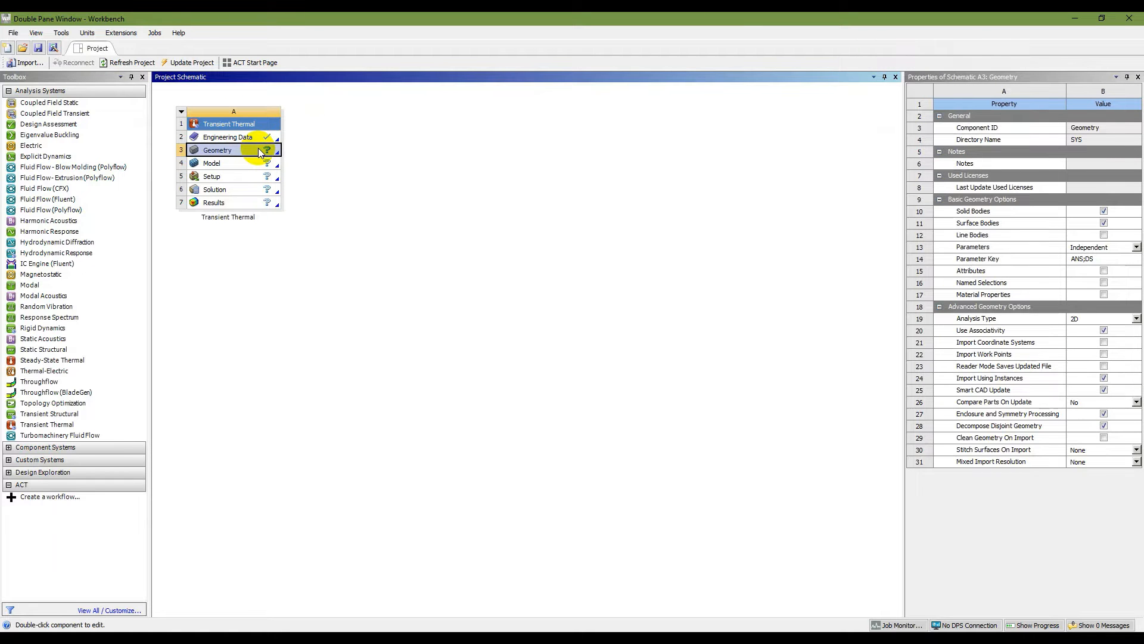
pyautogui.rightClick(261, 152)
pyautogui.click(266, 153)
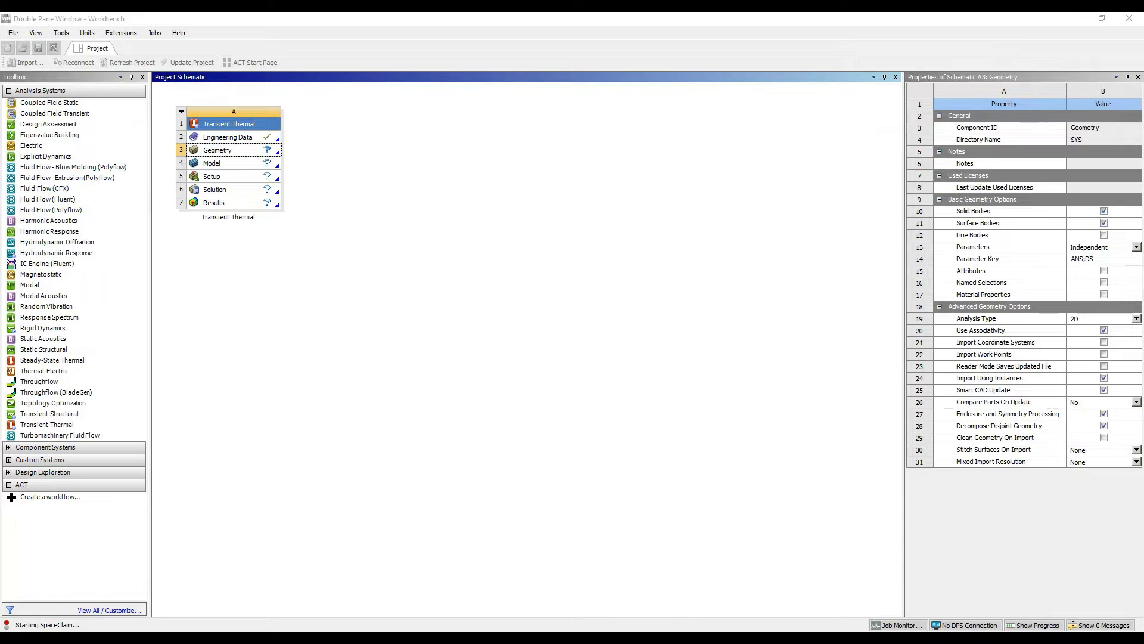
# Create a new DesignModeler geometry for the Transient Thermal system
pyautogui.rightClick(266, 152)
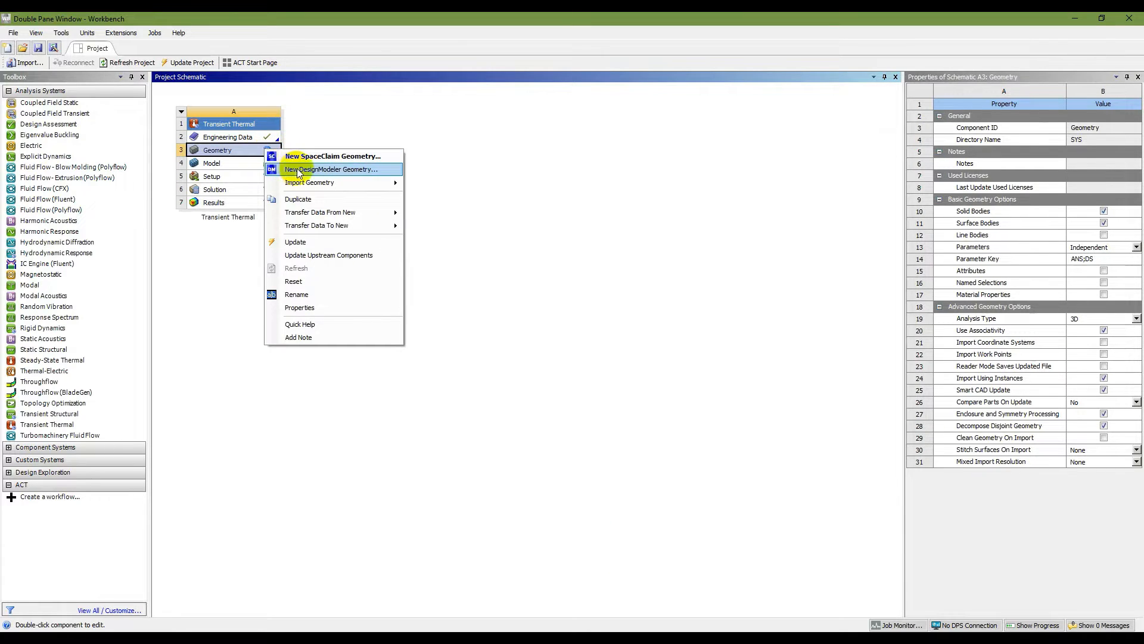
pyautogui.click(337, 170)
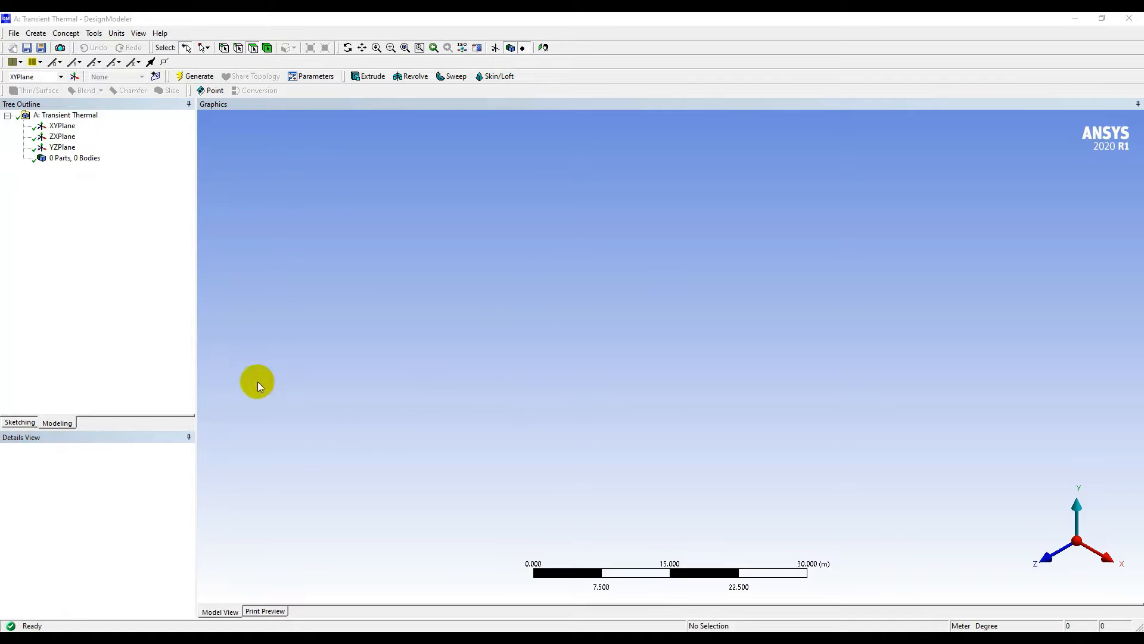
pyautogui.click(744, 640)
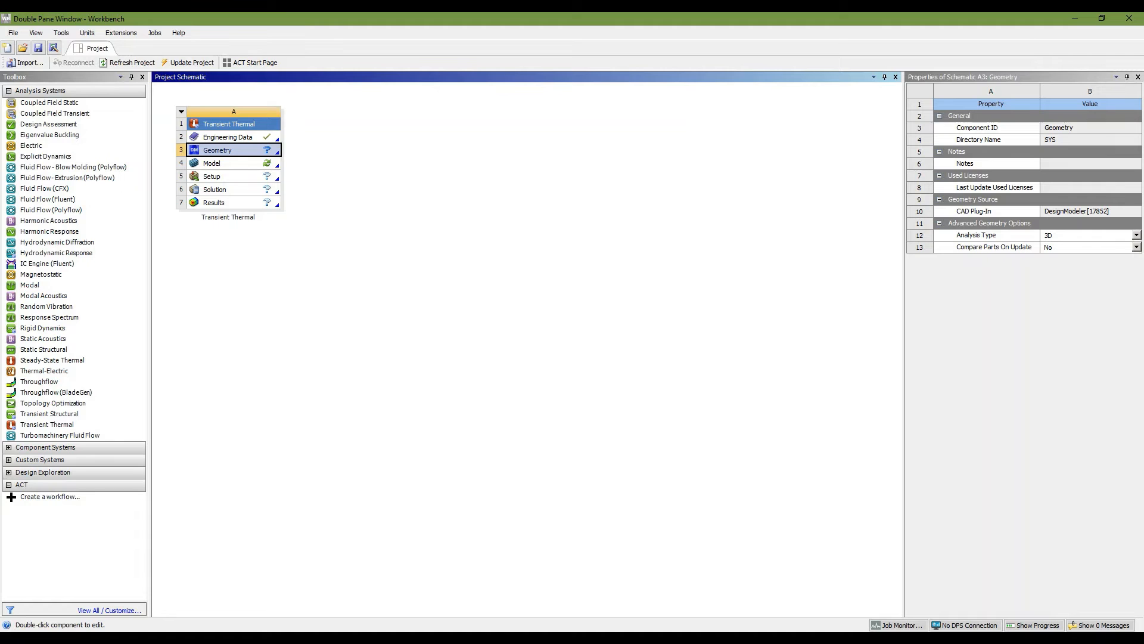
pyautogui.hotkey('alt', 'Tab')
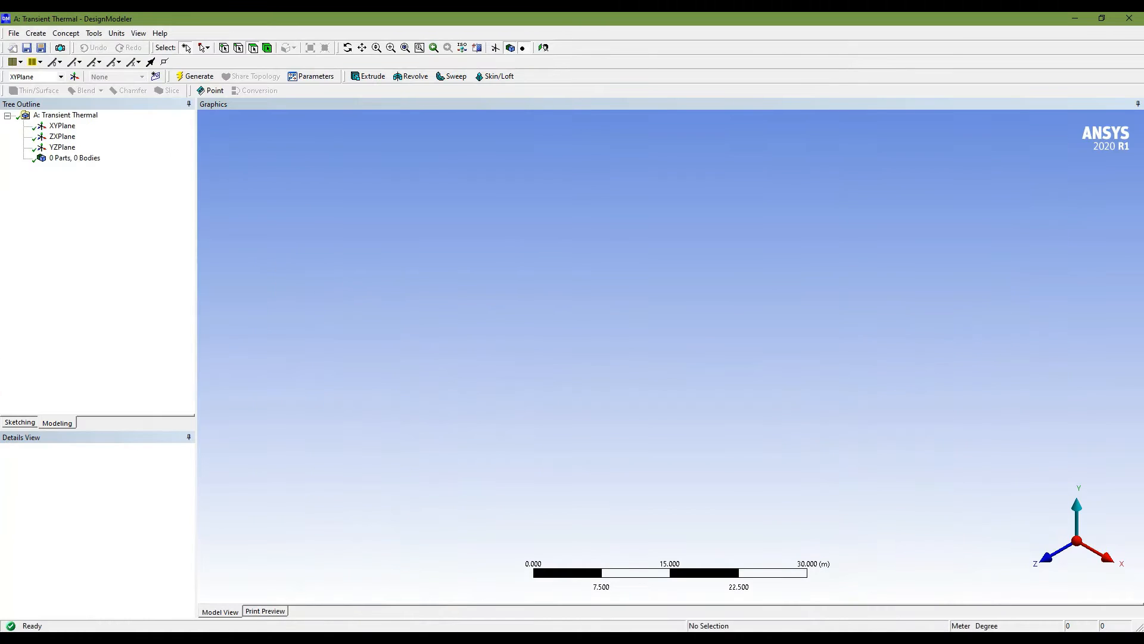
# Review the double pane window problem in the PowerPoint slides and face the view normal to DesignModeler's XYPlane
pyautogui.hotkey('alt', 'Tab')
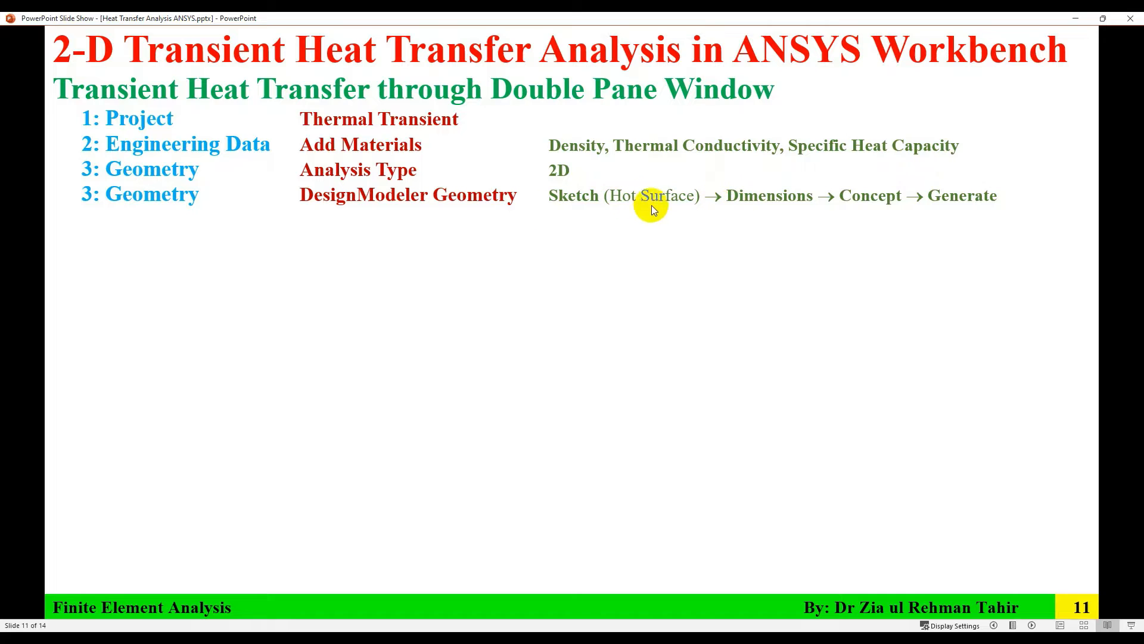
pyautogui.press('Left')
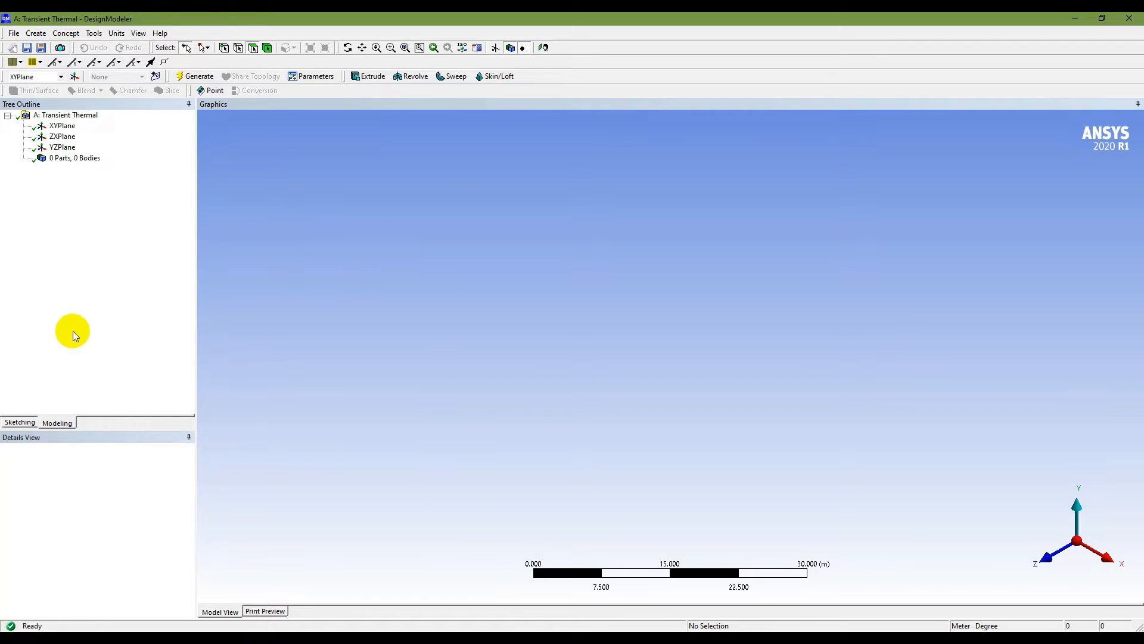
pyautogui.click(60, 126)
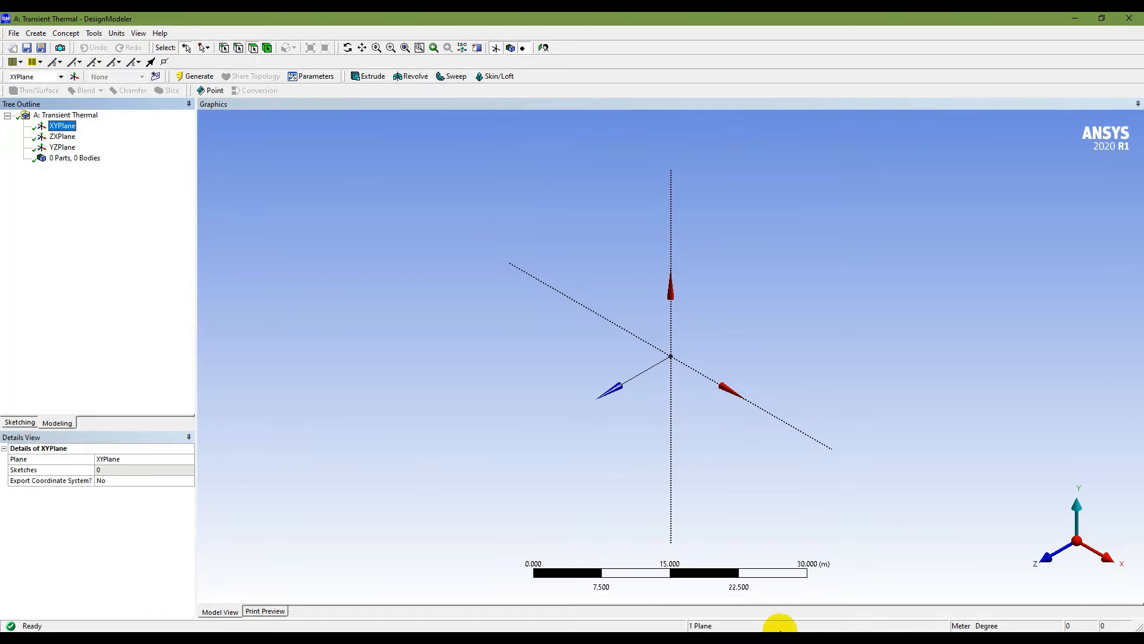
pyautogui.click(619, 391)
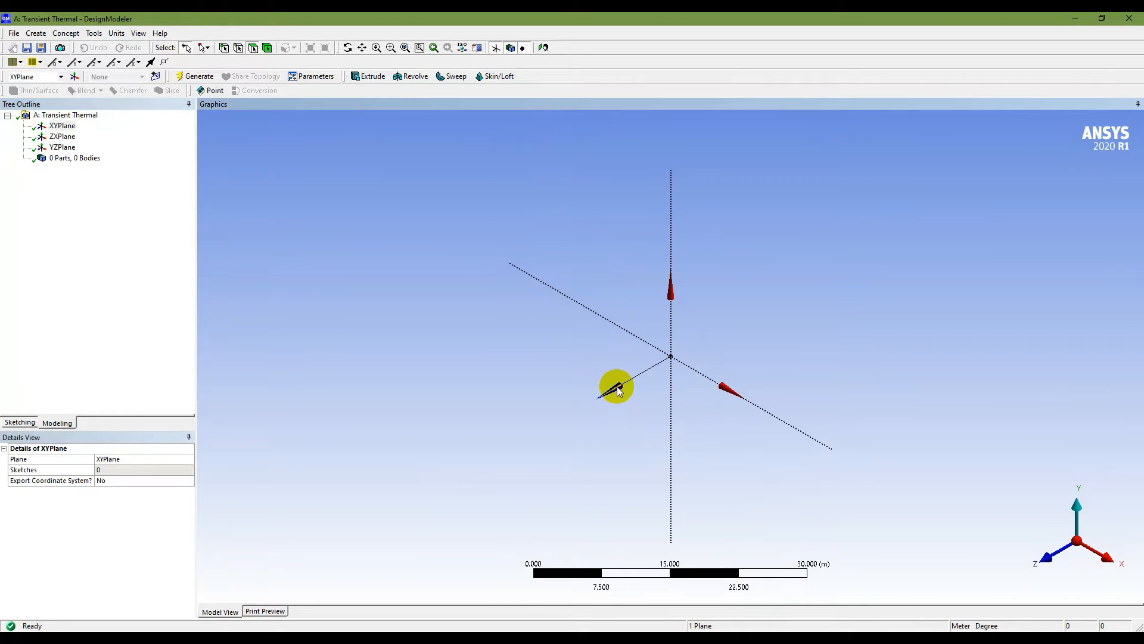
pyautogui.click(1047, 564)
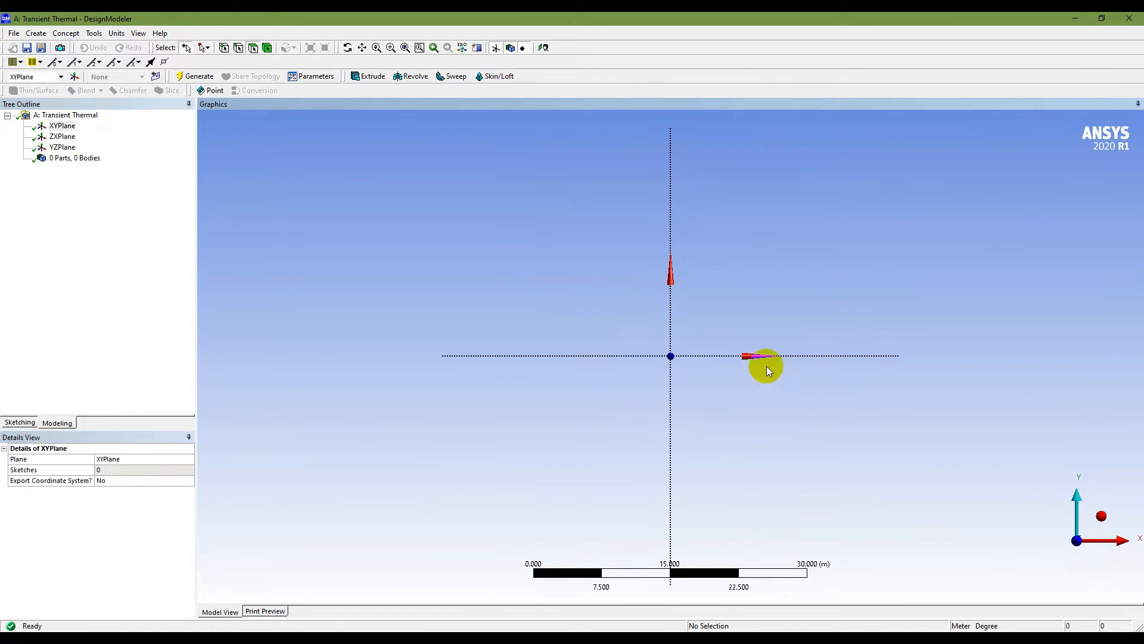
pyautogui.scroll(2, 685, 356)
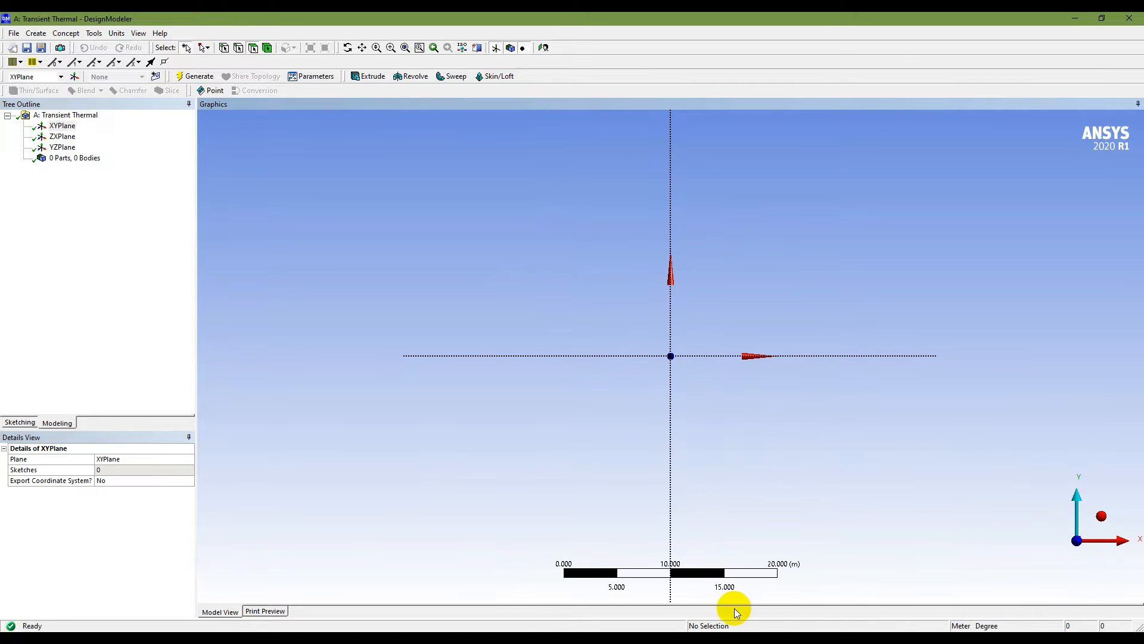
# Check the window dimensions in the PowerPoint problem statement and set the DesignModeler length units to millimeter
pyautogui.hotkey('alt', 'Tab')
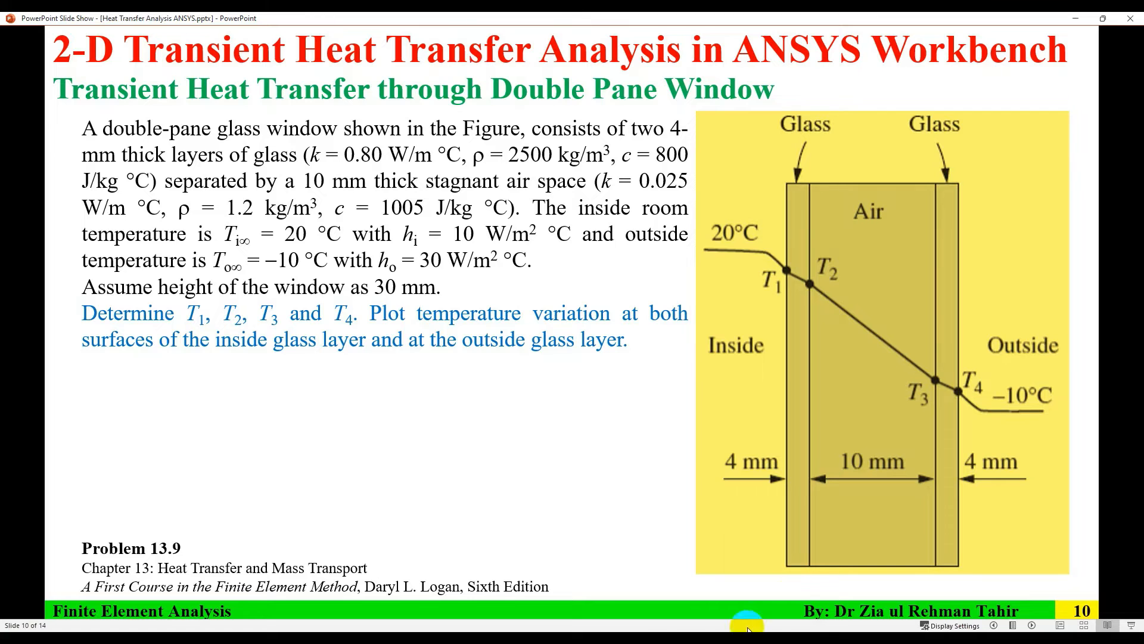
pyautogui.click(720, 637)
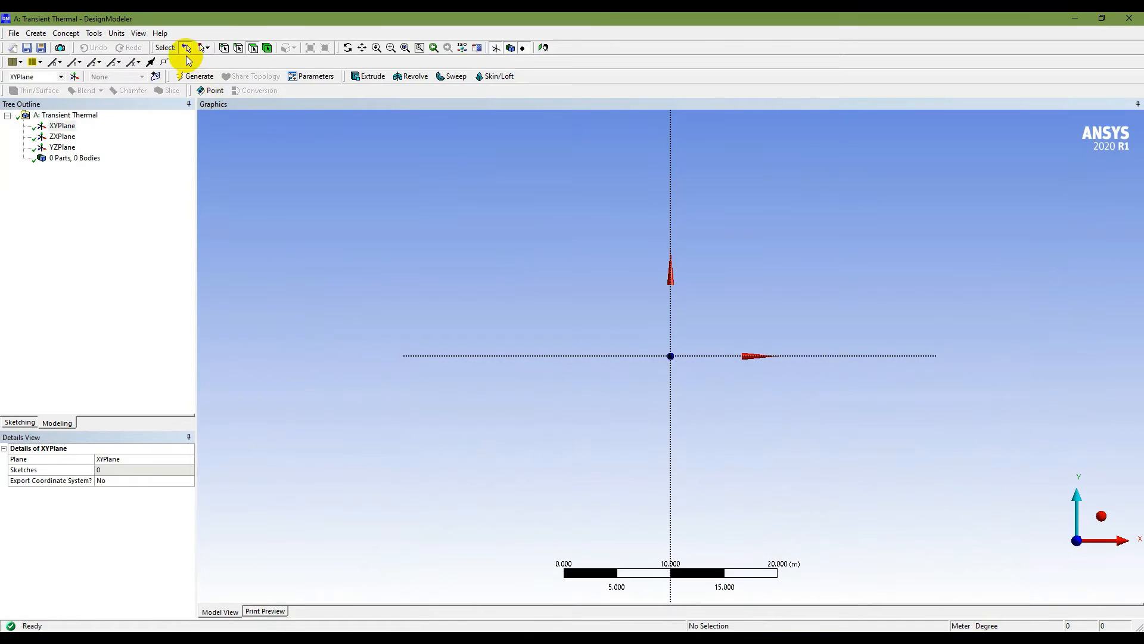
pyautogui.click(117, 33)
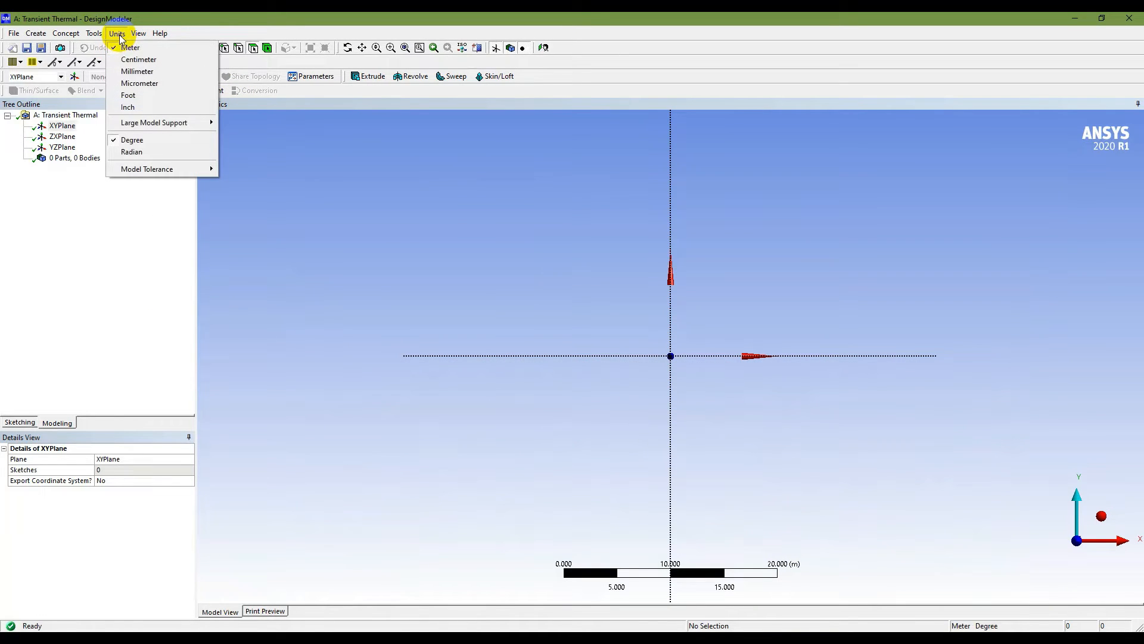
pyautogui.click(130, 72)
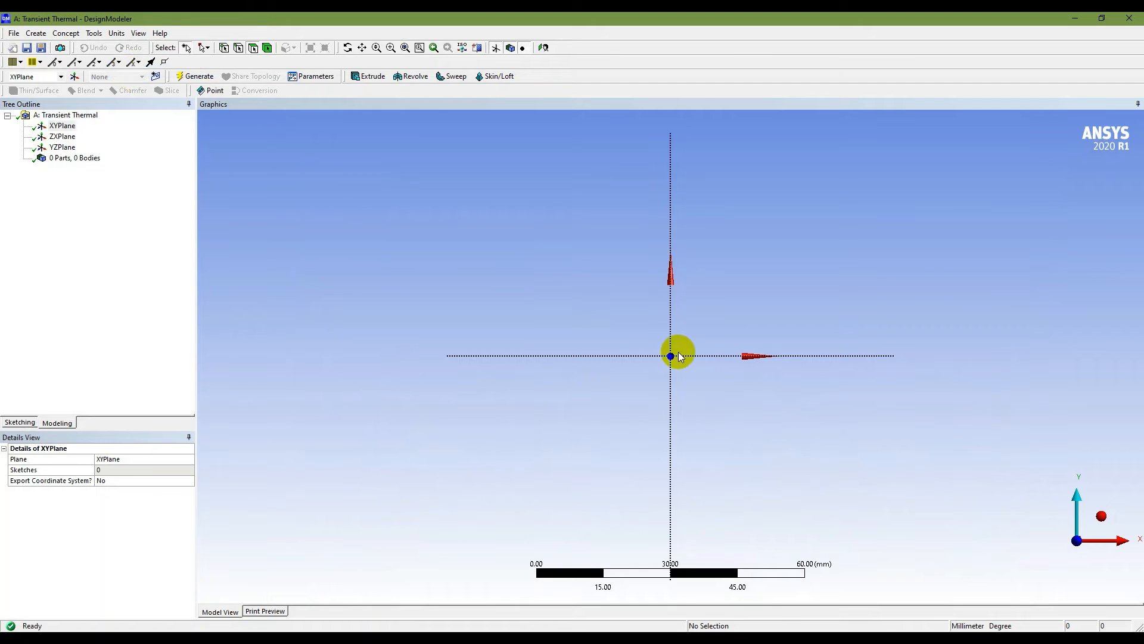
pyautogui.scroll(-2, 679, 353)
pyautogui.scroll(5, 678, 352)
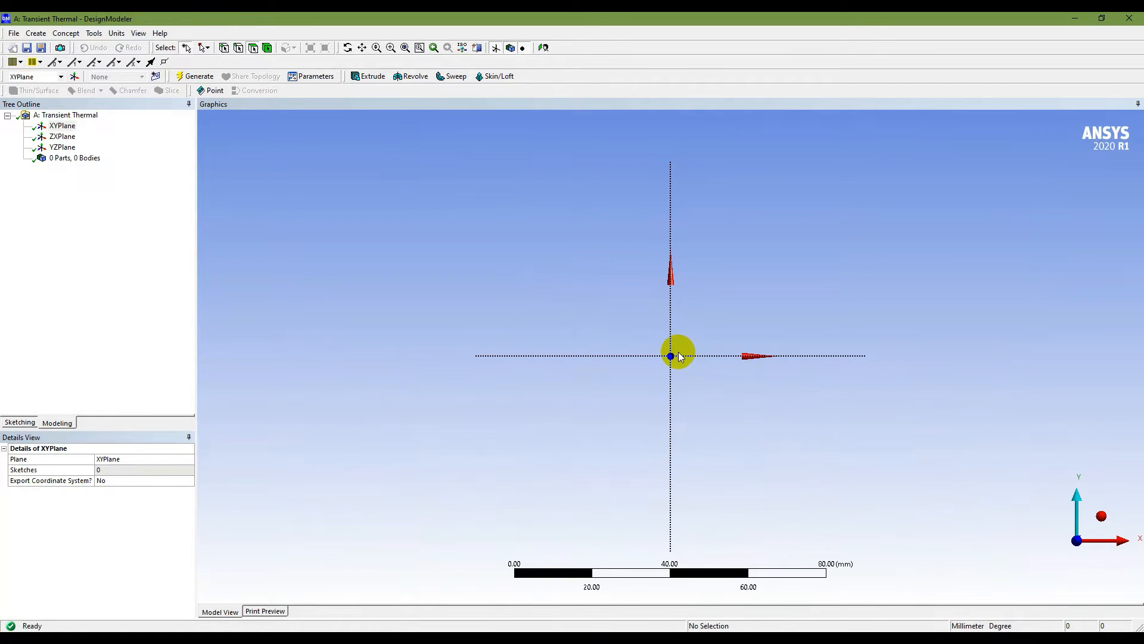
pyautogui.scroll(2, 679, 353)
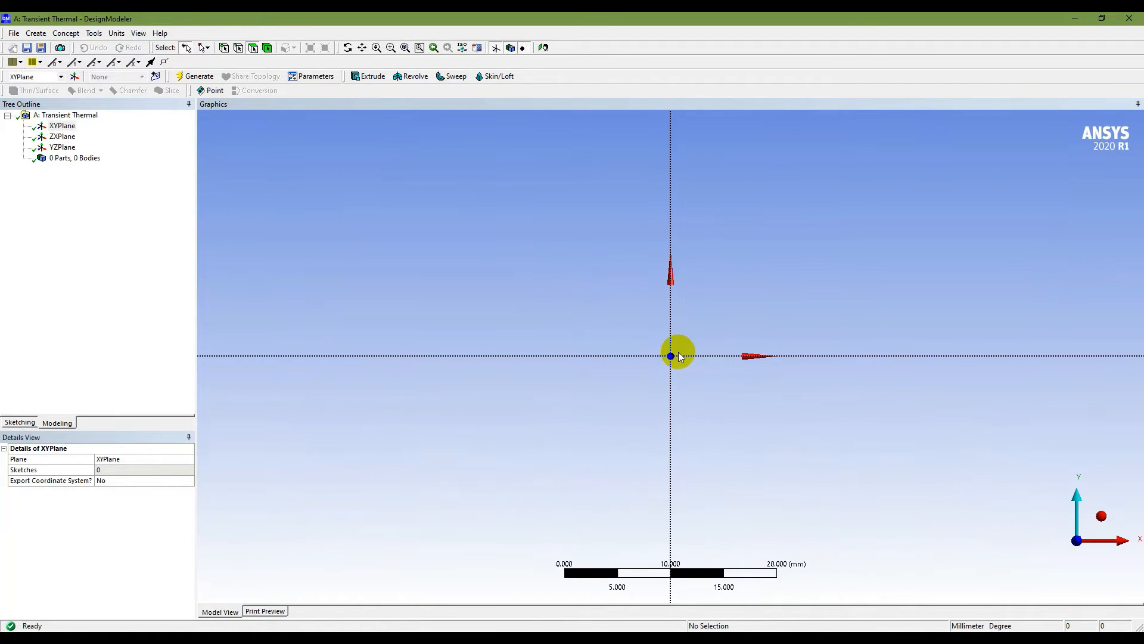
pyautogui.scroll(-5, 614, 285)
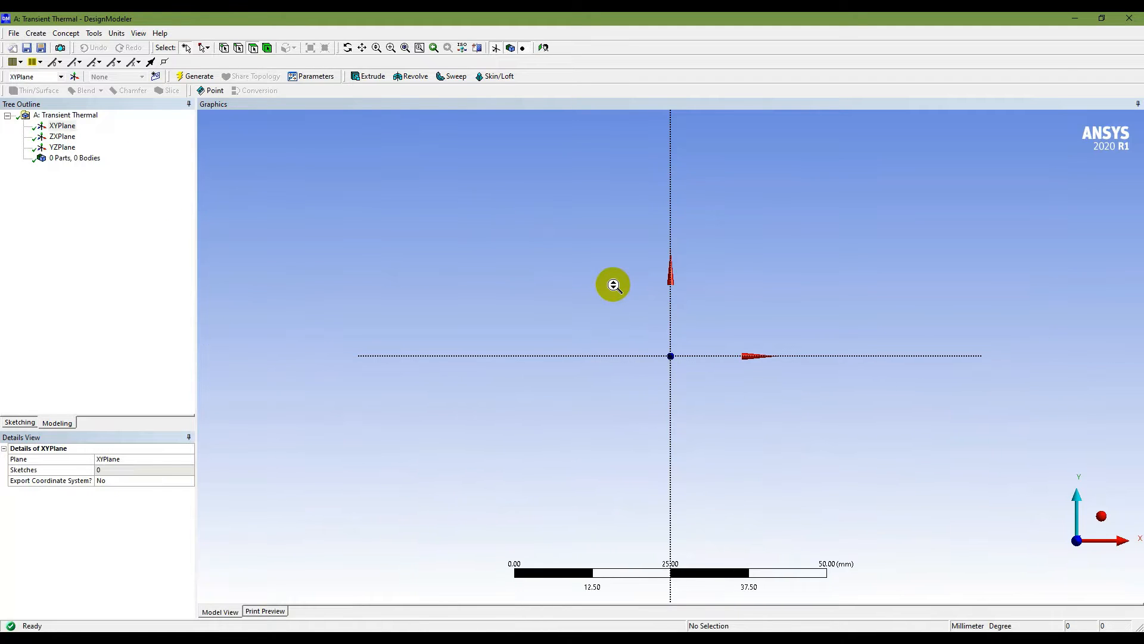
pyautogui.scroll(1, 613, 284)
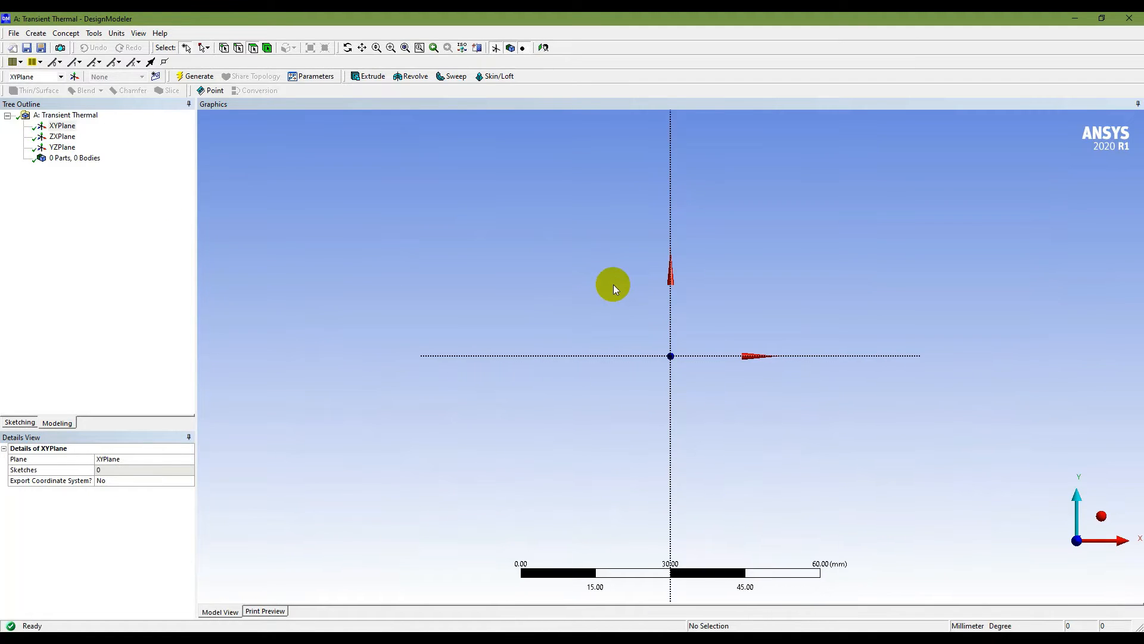
# Start sketching on XYPlane and enable the 2D grid display with grid snapping
pyautogui.click(56, 127)
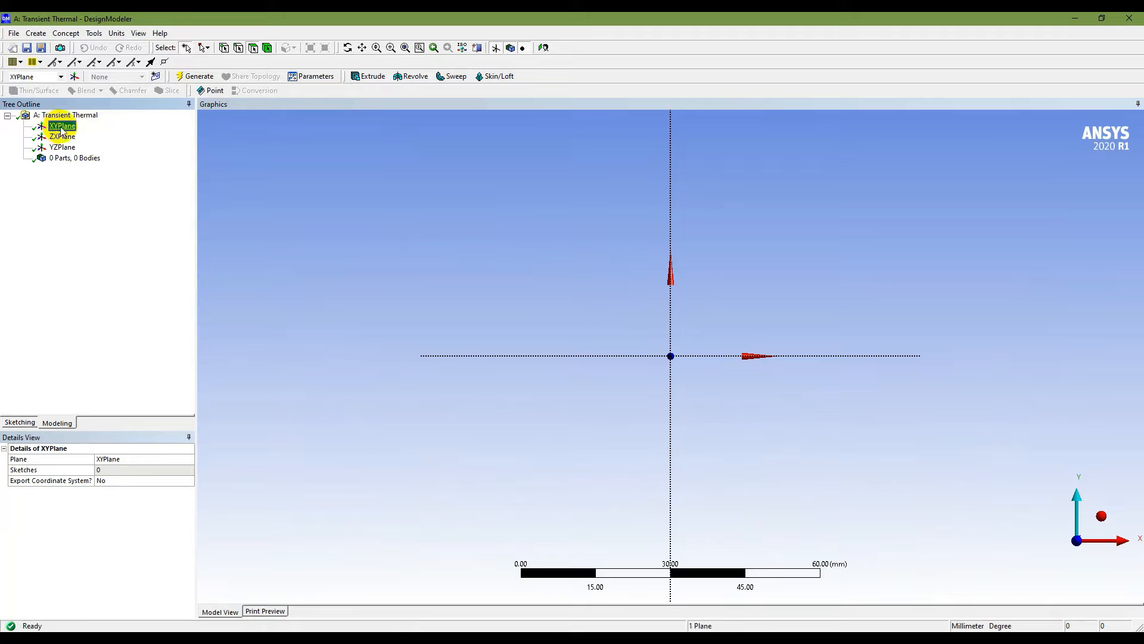
pyautogui.click(23, 423)
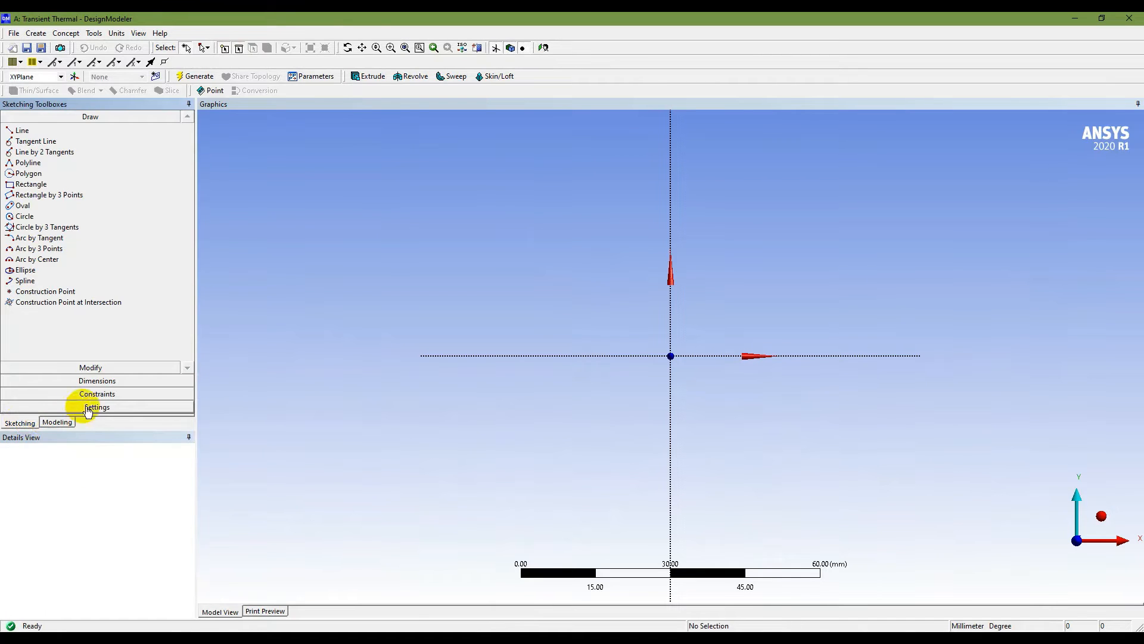
pyautogui.click(97, 407)
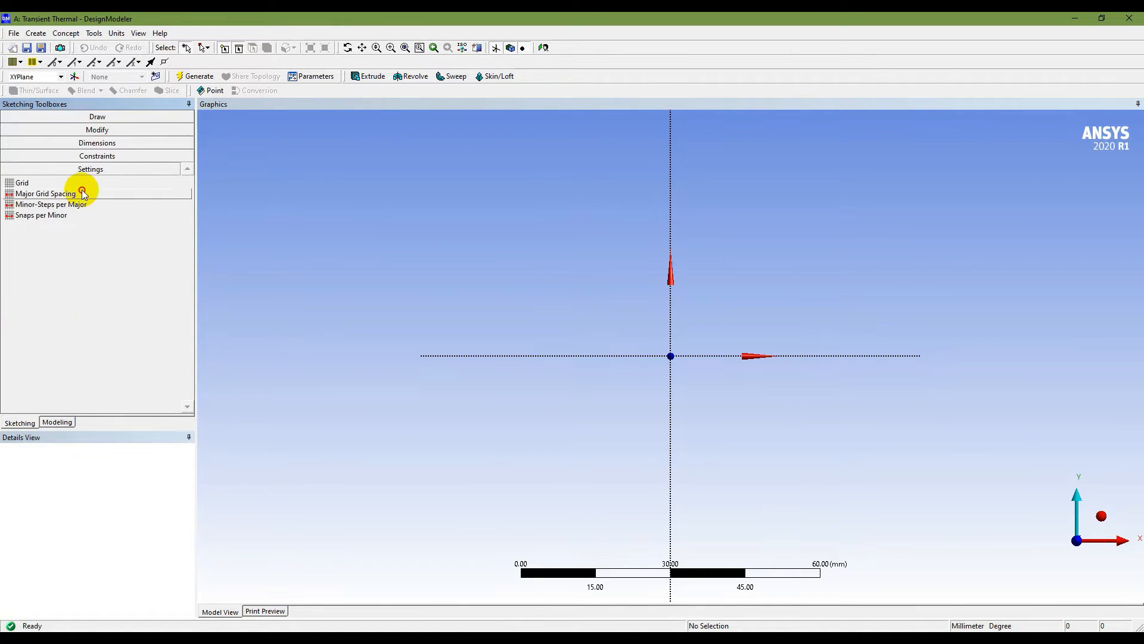
pyautogui.click(82, 183)
pyautogui.click(157, 183)
pyautogui.click(187, 182)
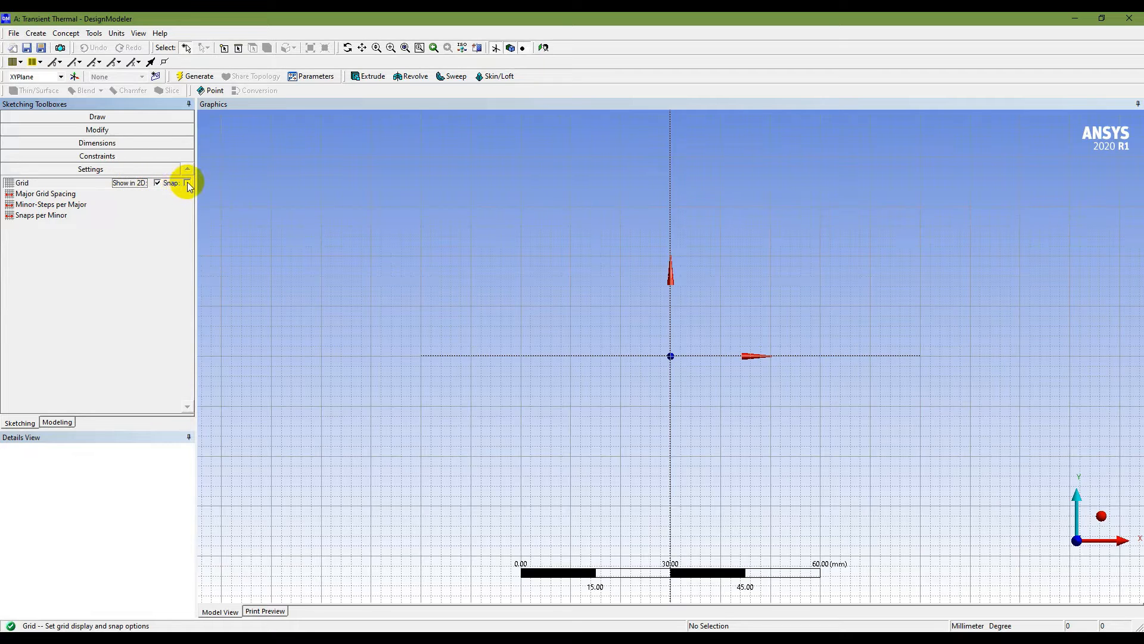
# Refine the sketch grid by changing the major grid spacing and setting 2 minor steps per major
pyautogui.click(89, 197)
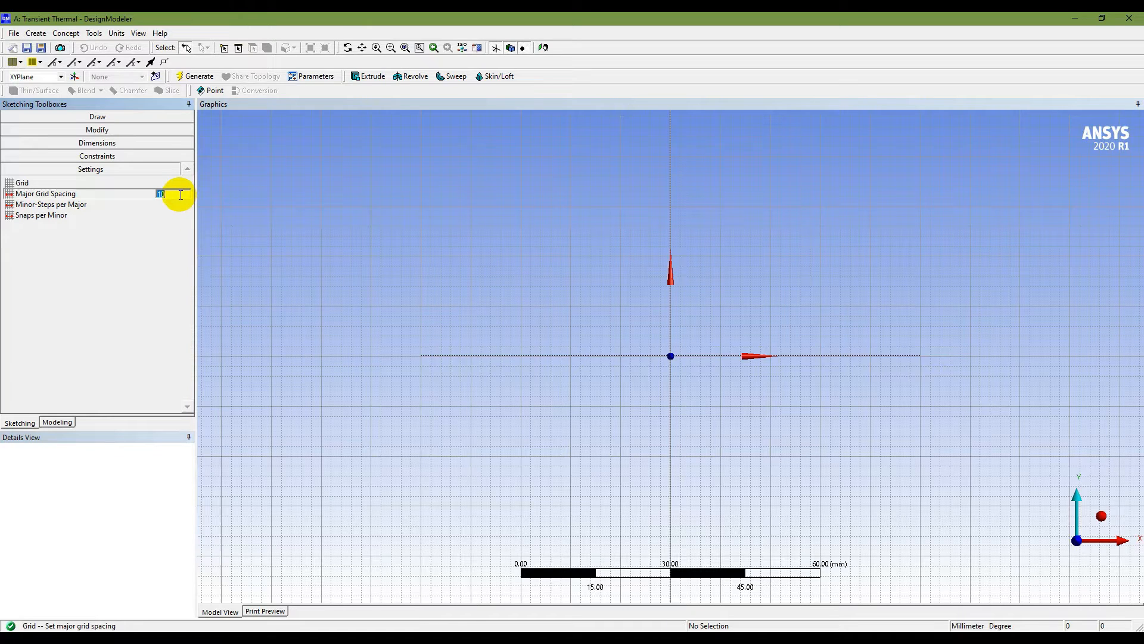
pyautogui.click(116, 206)
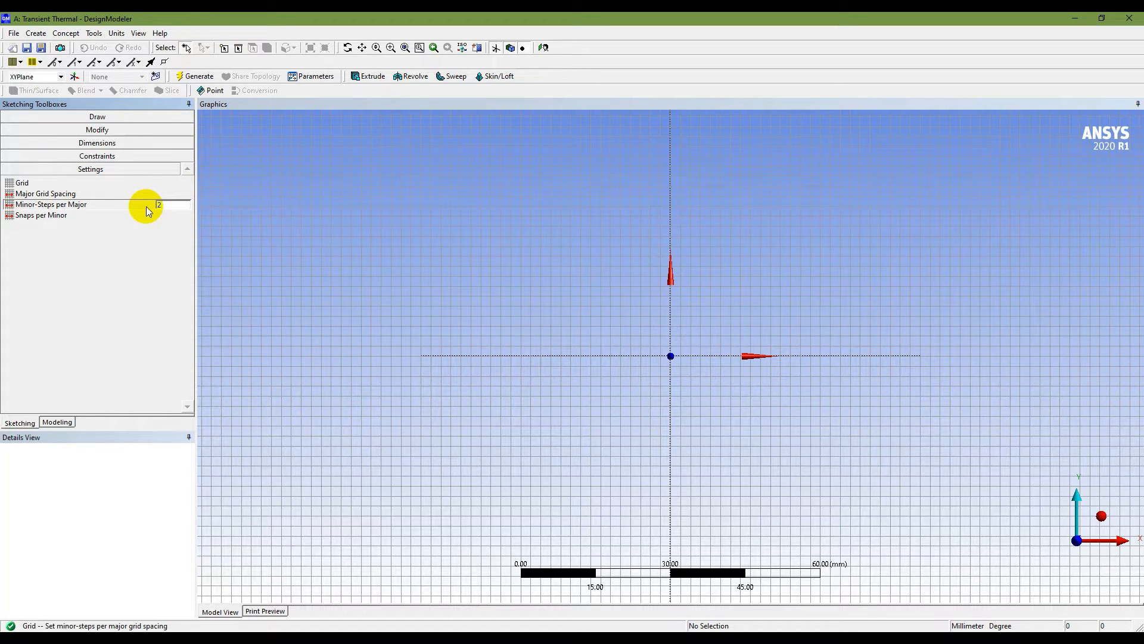
pyautogui.click(102, 263)
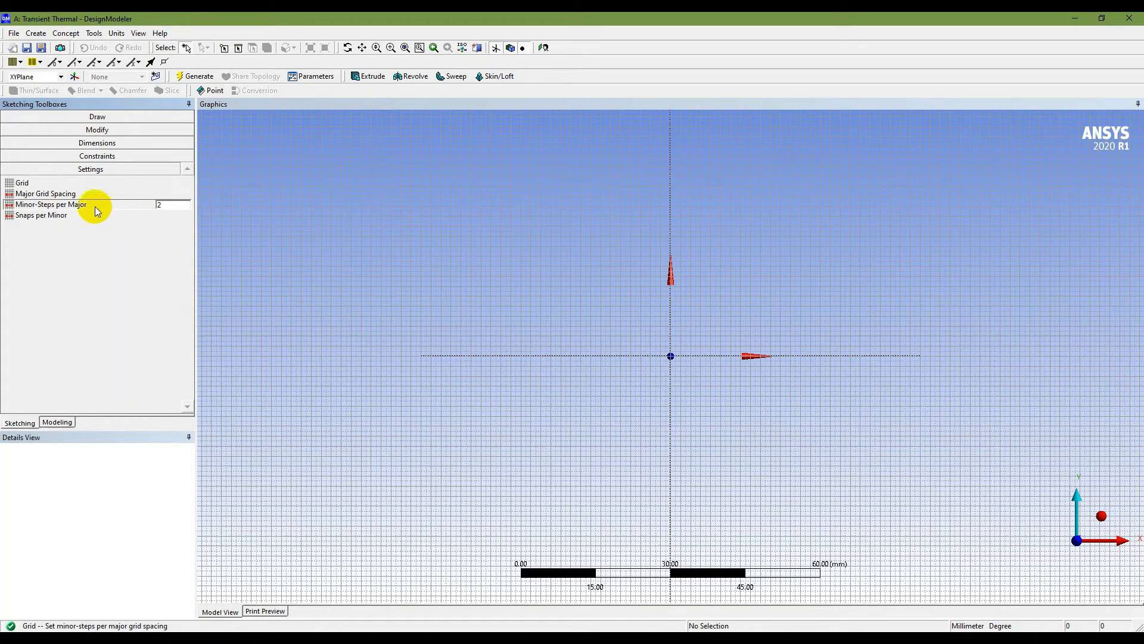
# Sketch a tall rectangle from the origin, about 4 mm wide and 37 mm high, for the first glass pane
pyautogui.click(114, 120)
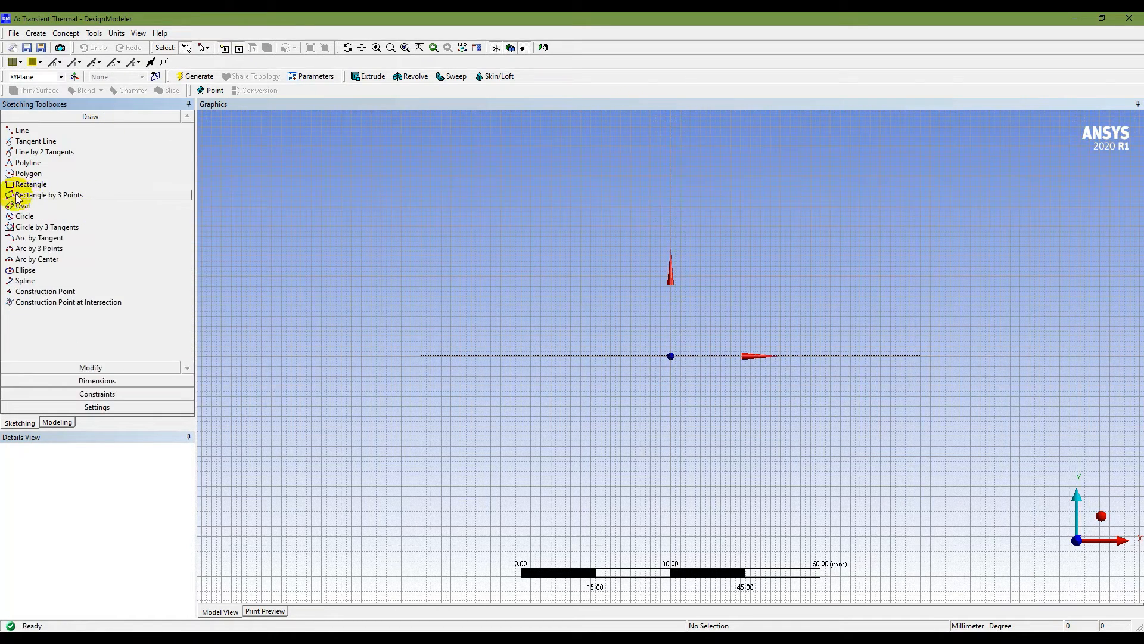
pyautogui.click(31, 185)
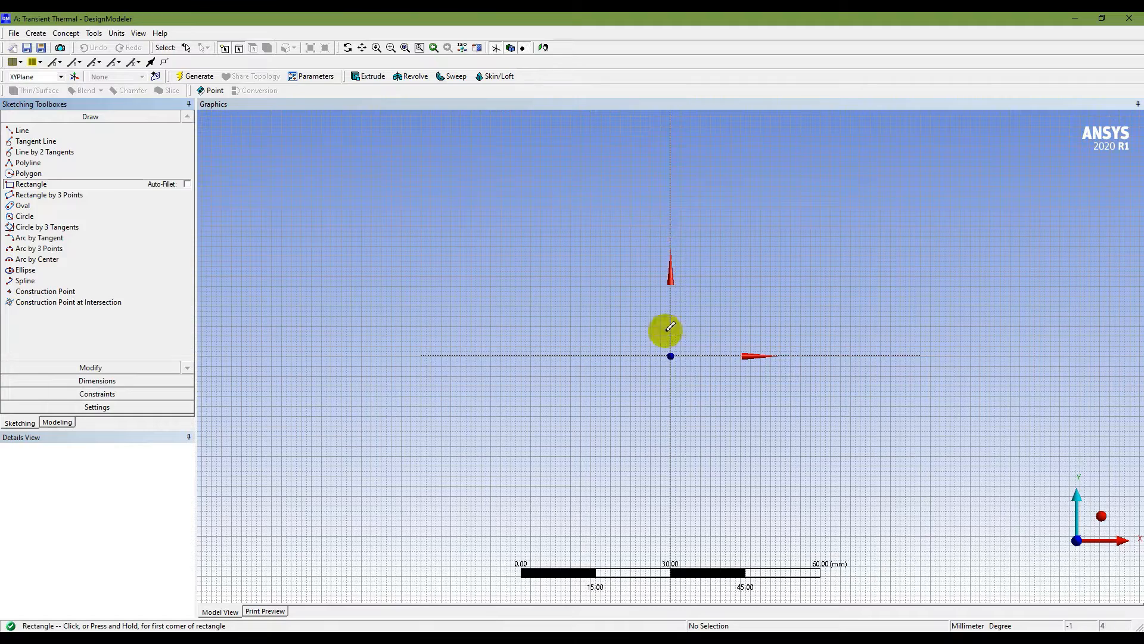
pyautogui.scroll(5, 671, 355)
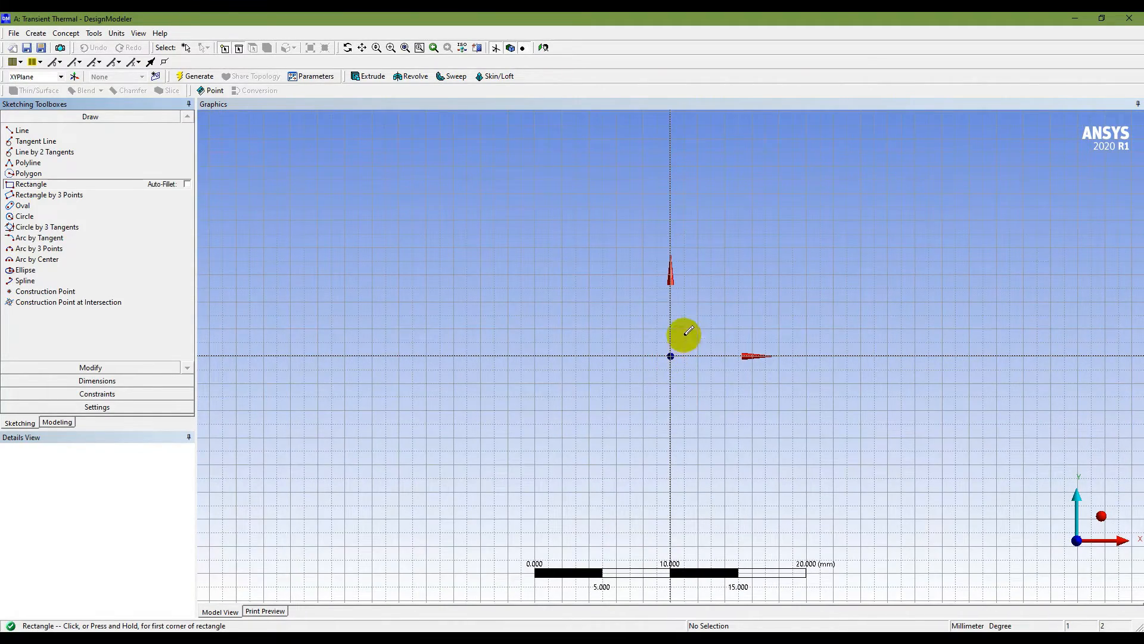
pyautogui.scroll(-2, 678, 366)
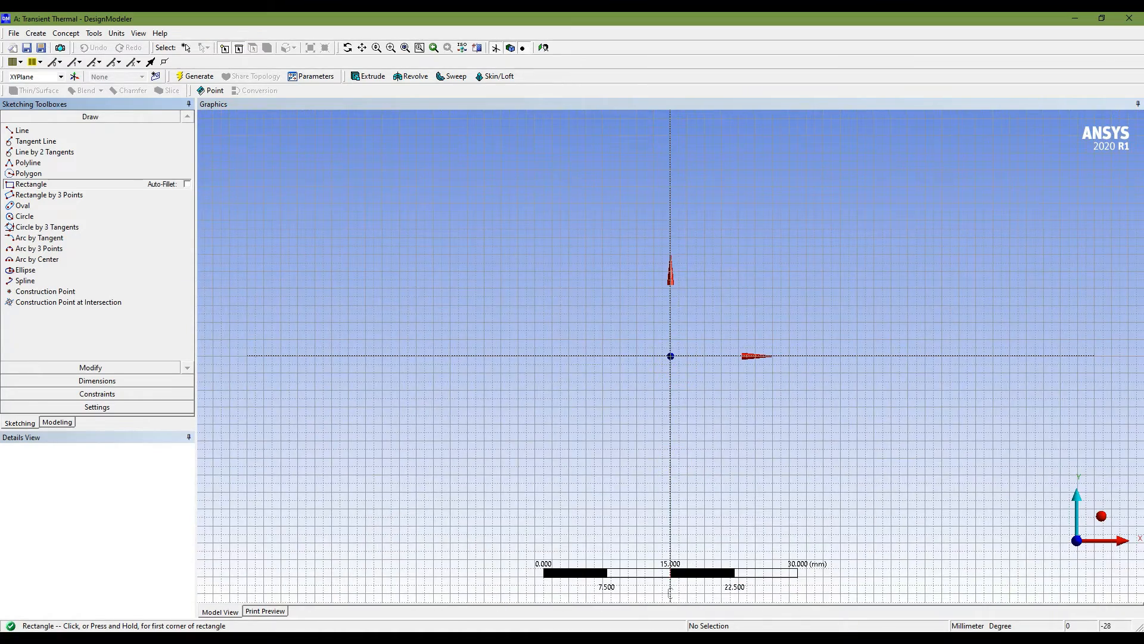
pyautogui.hotkey('alt', 'Tab')
pyautogui.hotkey('alt', 'Tab')
pyautogui.scroll(-3, 663, 335)
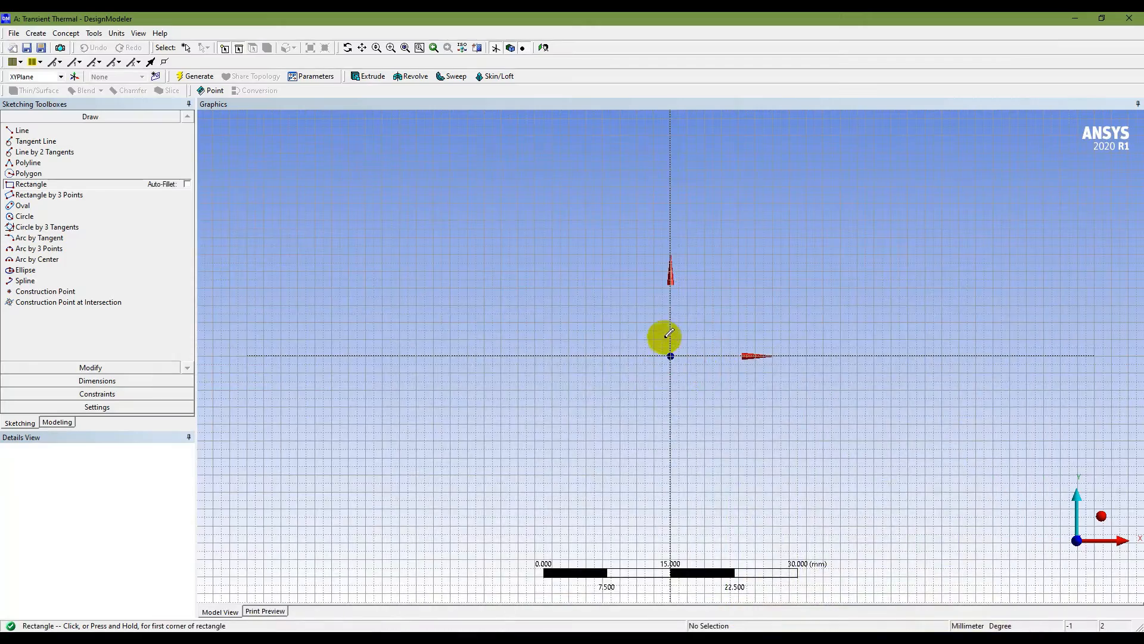
pyautogui.click(670, 356)
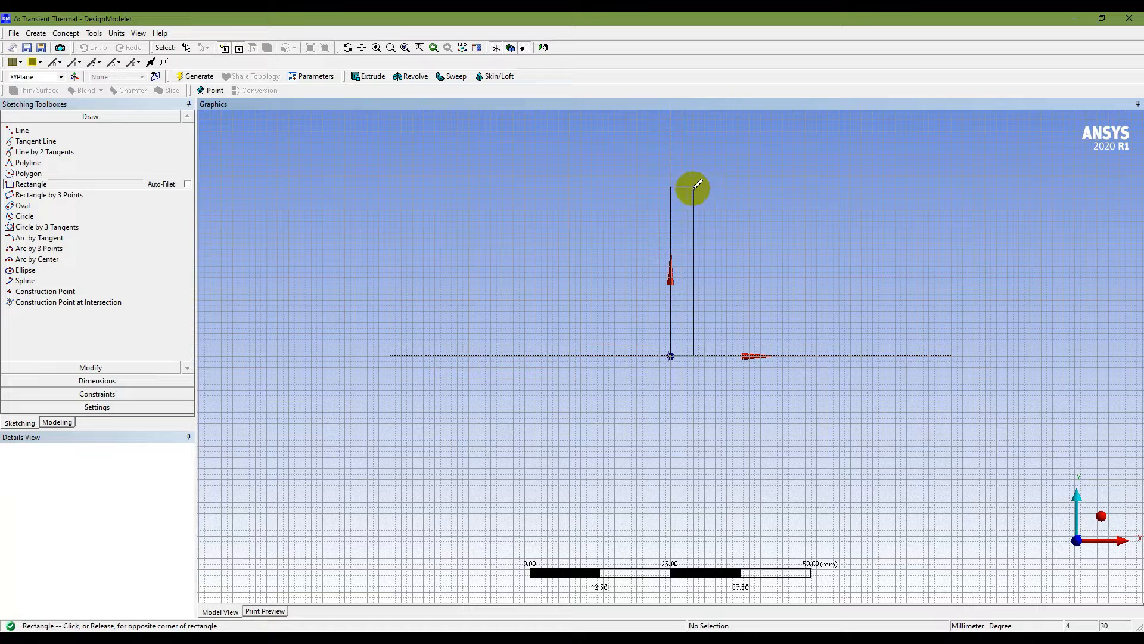
pyautogui.click(693, 148)
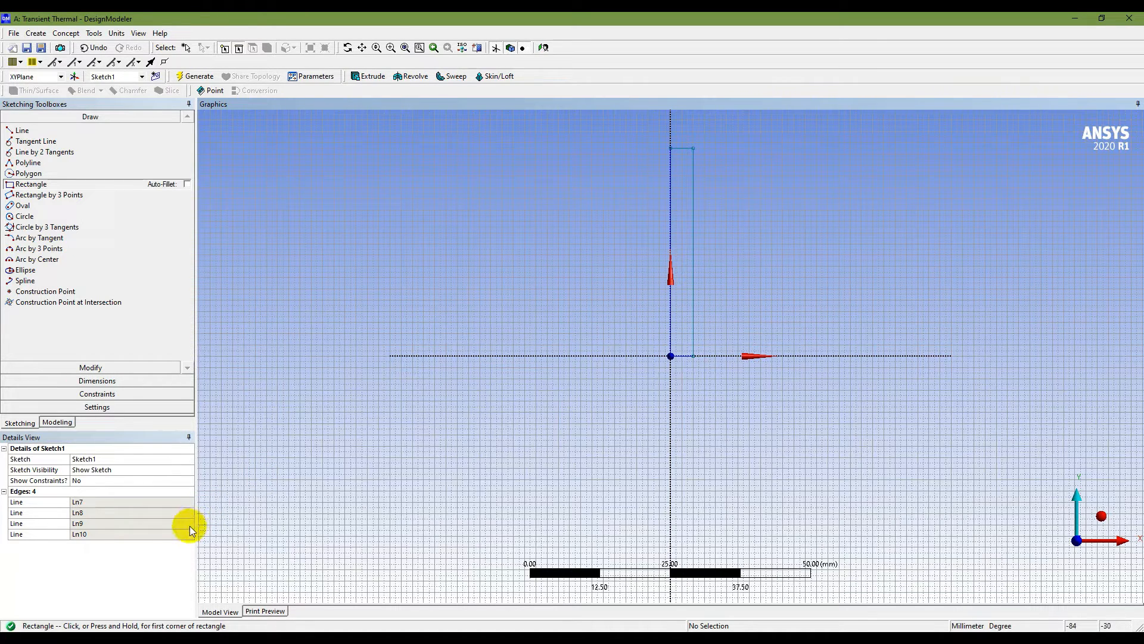
# Display dimension values along with names and dimension the rectangle's width below its bottom edge
pyautogui.click(97, 380)
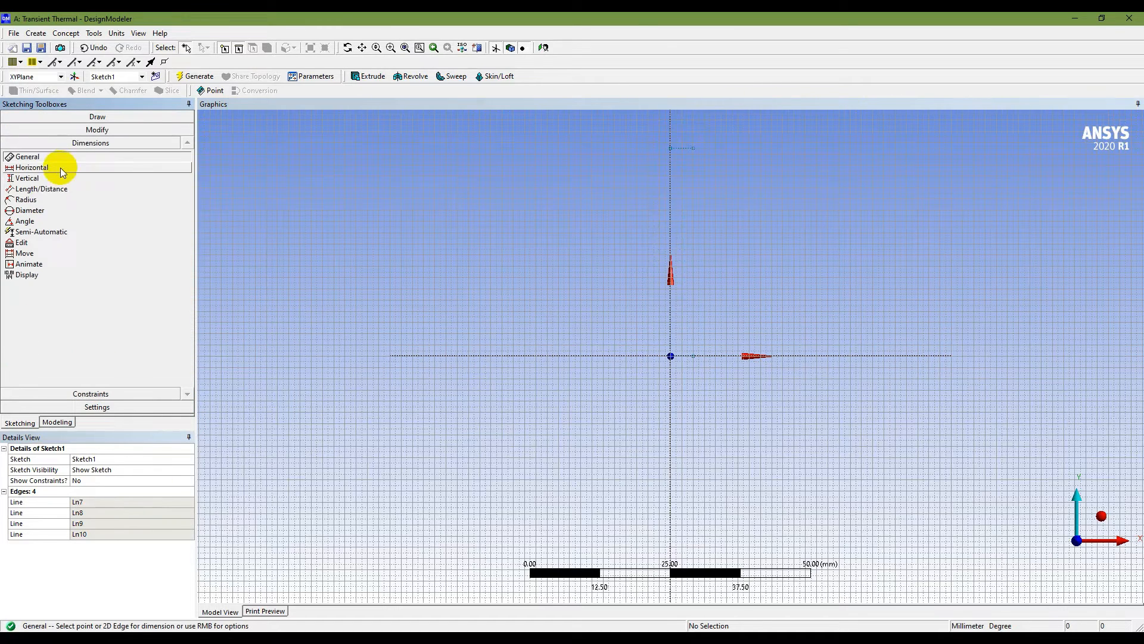
pyautogui.click(27, 275)
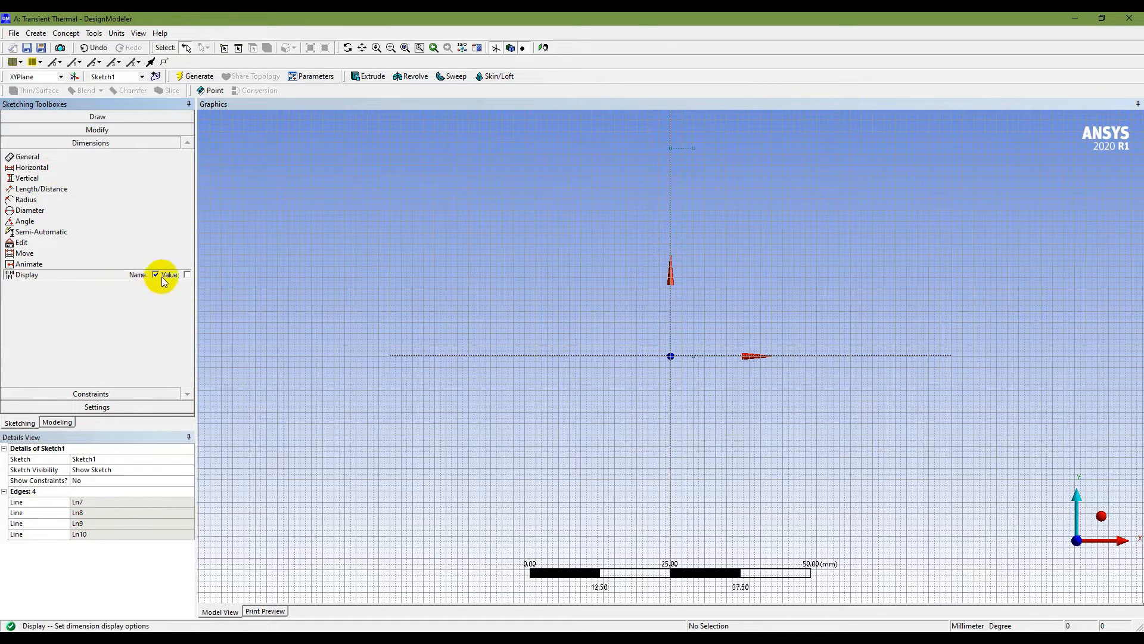
pyautogui.click(78, 159)
pyautogui.click(685, 356)
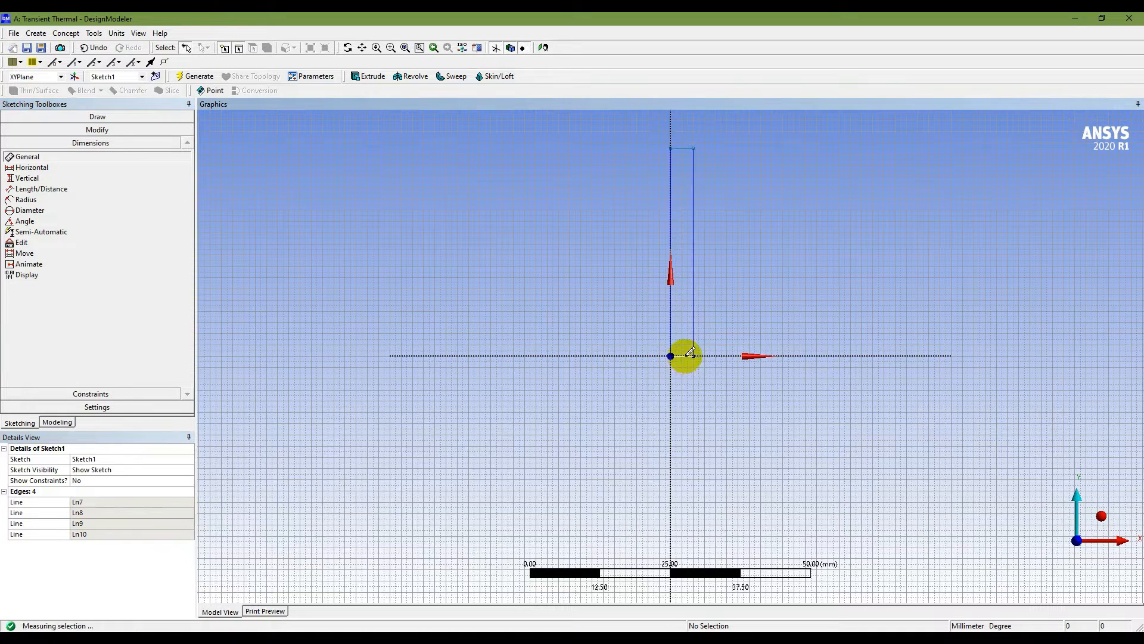
pyautogui.click(680, 374)
# Dimension the rectangle's vertical edge on the Y axis and set its height to 30 mm
pyautogui.click(668, 233)
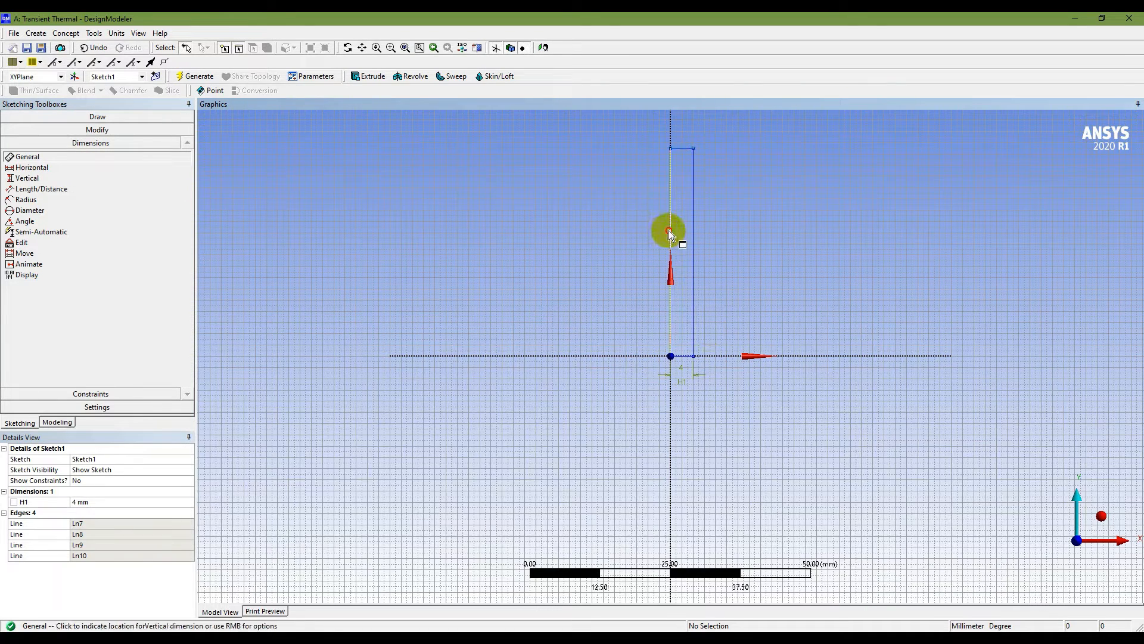
pyautogui.click(653, 235)
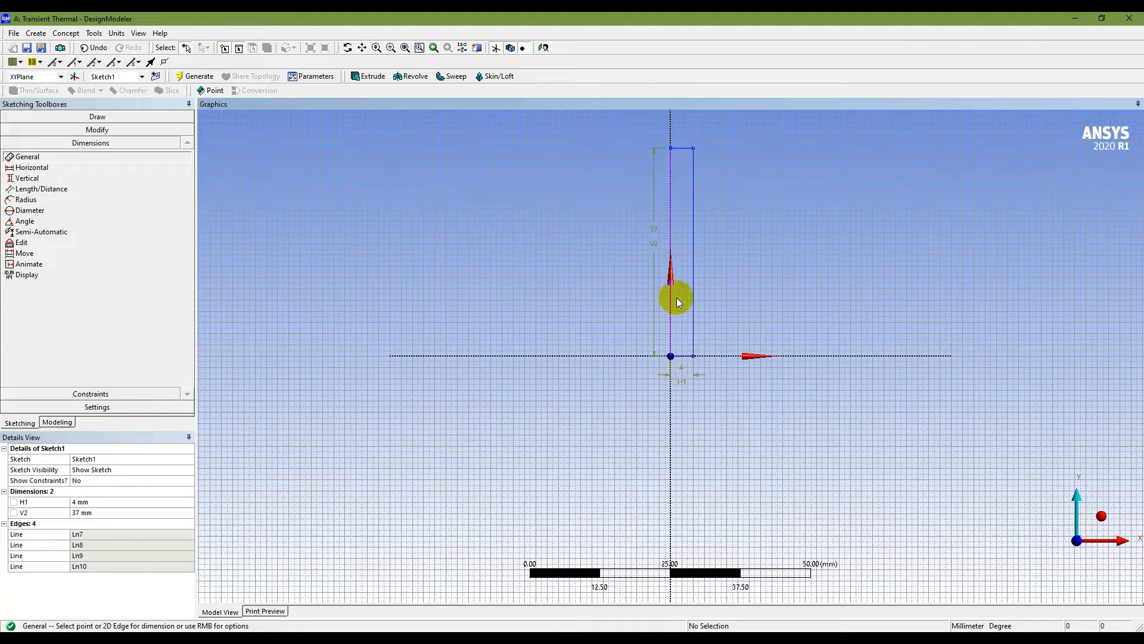
pyautogui.click(110, 511)
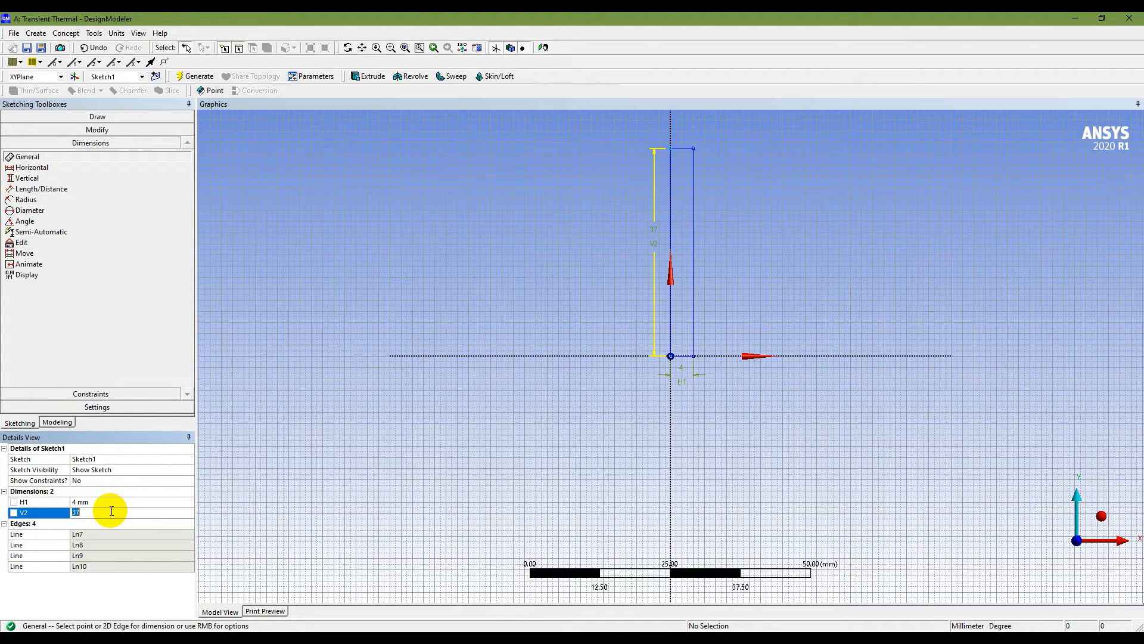
pyautogui.press('Return')
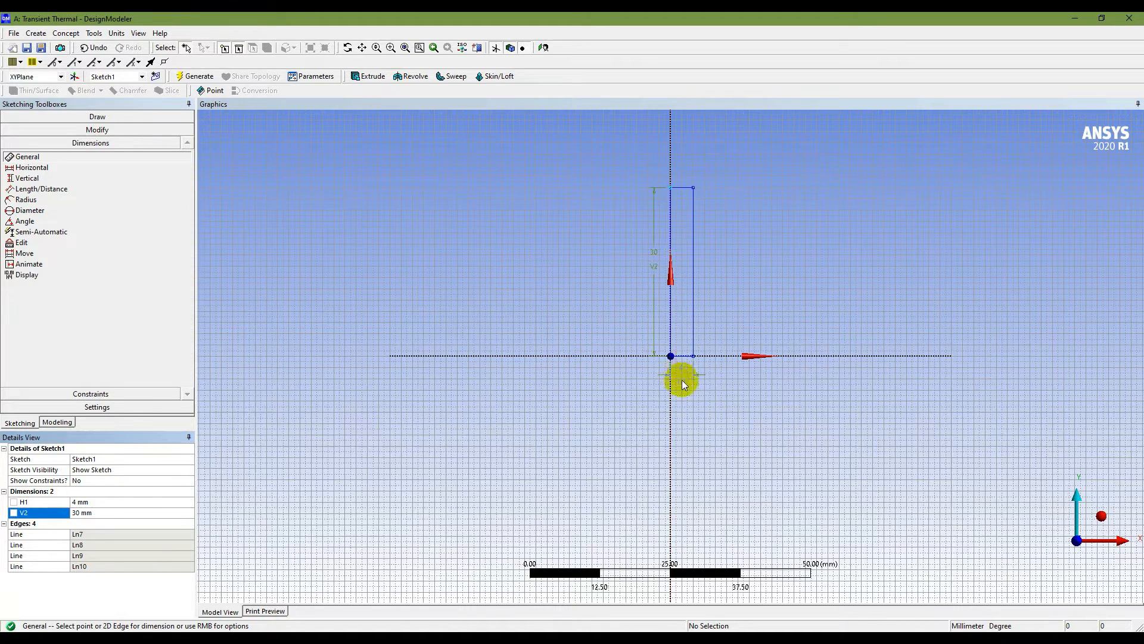
# Consult the double pane window figure in the PowerPoint slide and check the first pane's width and height dimensions against it
pyautogui.click(731, 639)
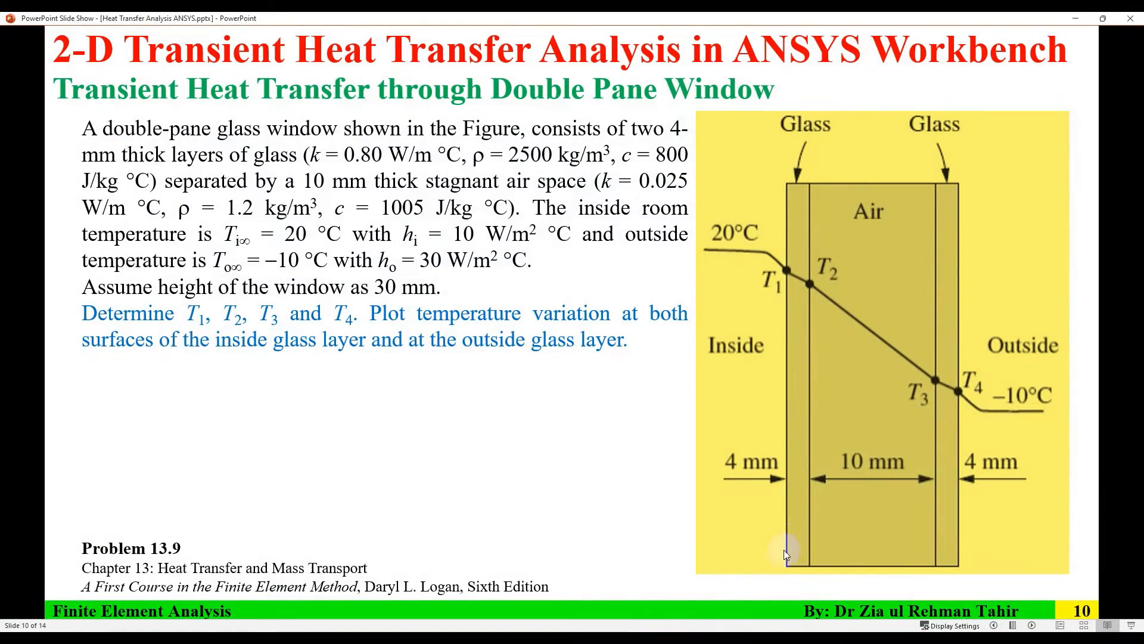
pyautogui.moveTo(787, 272); pyautogui.dragTo(793, 291)
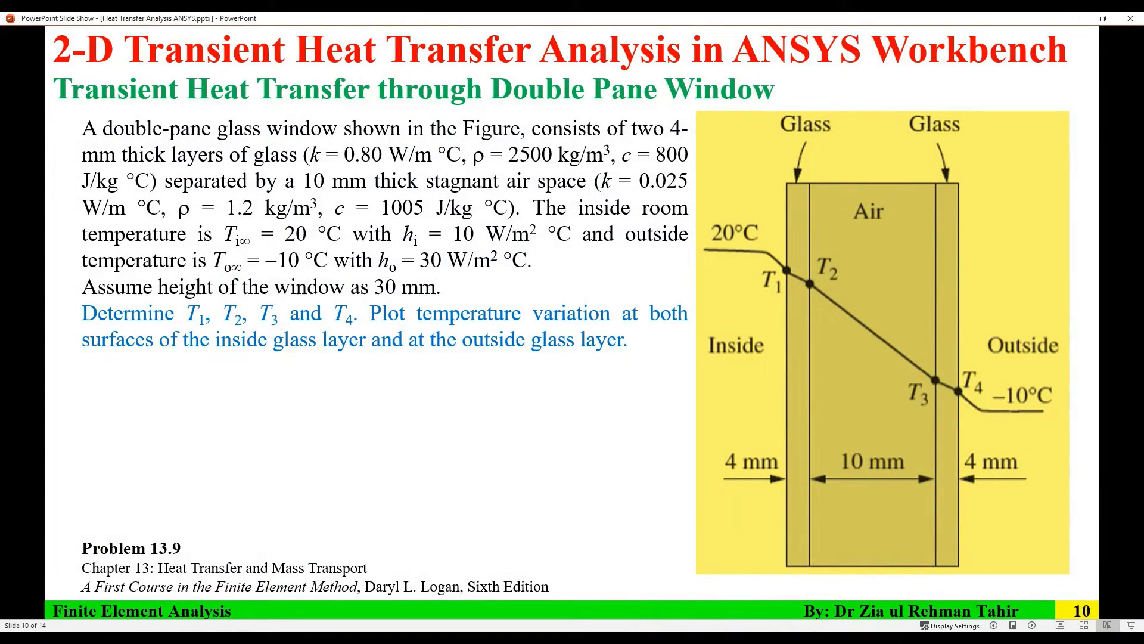
pyautogui.hotkey('alt', 'Tab')
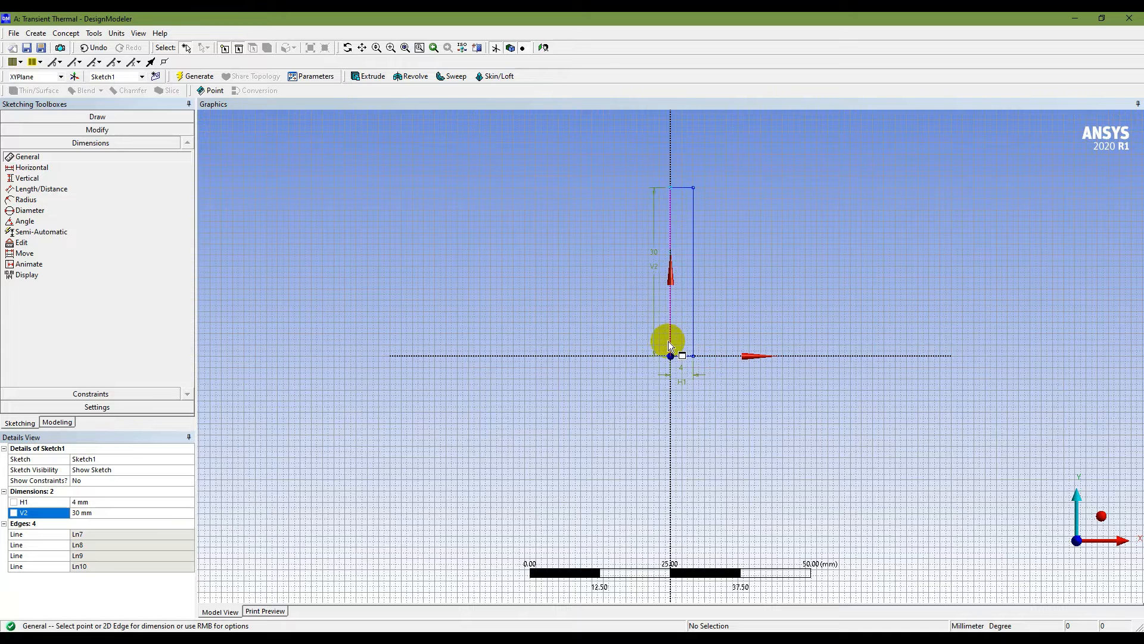
pyautogui.click(116, 504)
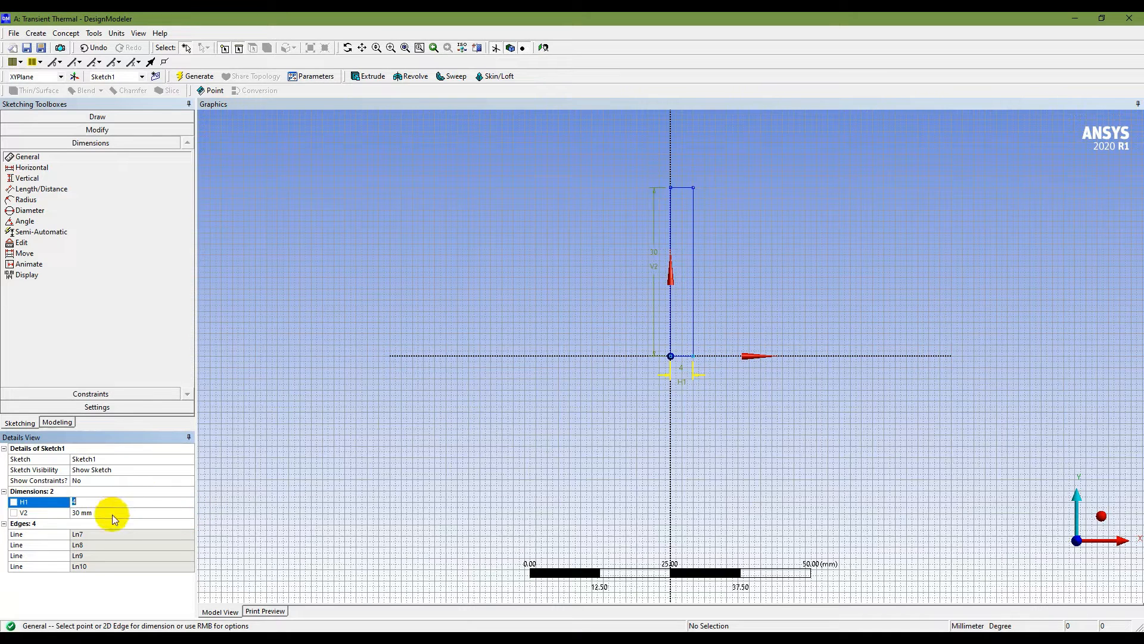
pyautogui.click(116, 512)
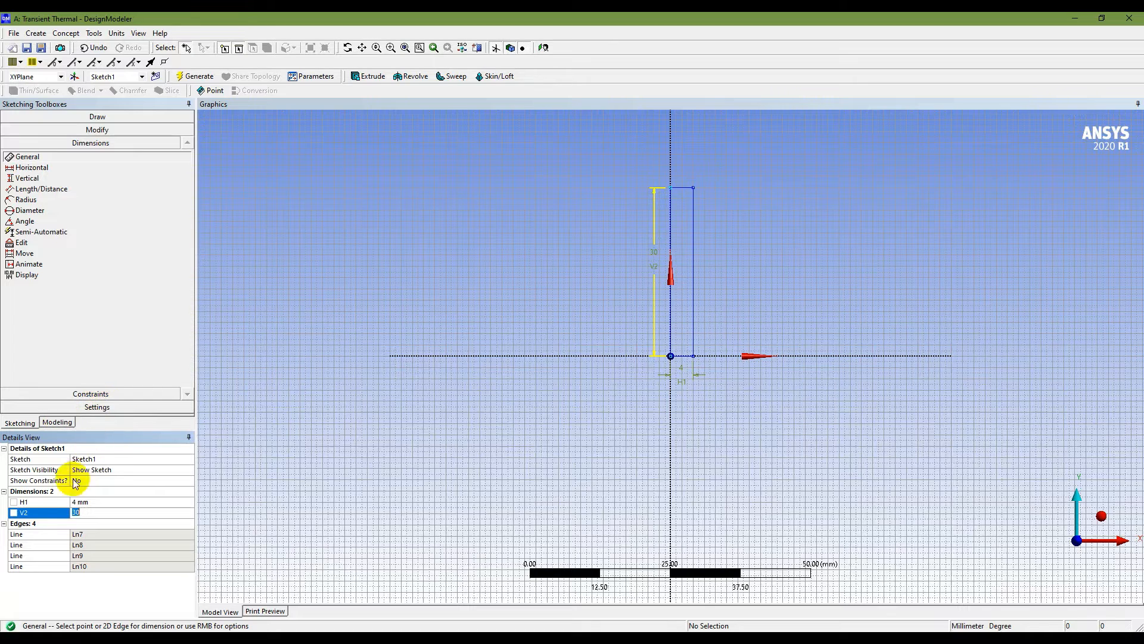
# Create a surface from Sketch1 on the XYPlane and generate it as the first glass pane's body
pyautogui.click(57, 422)
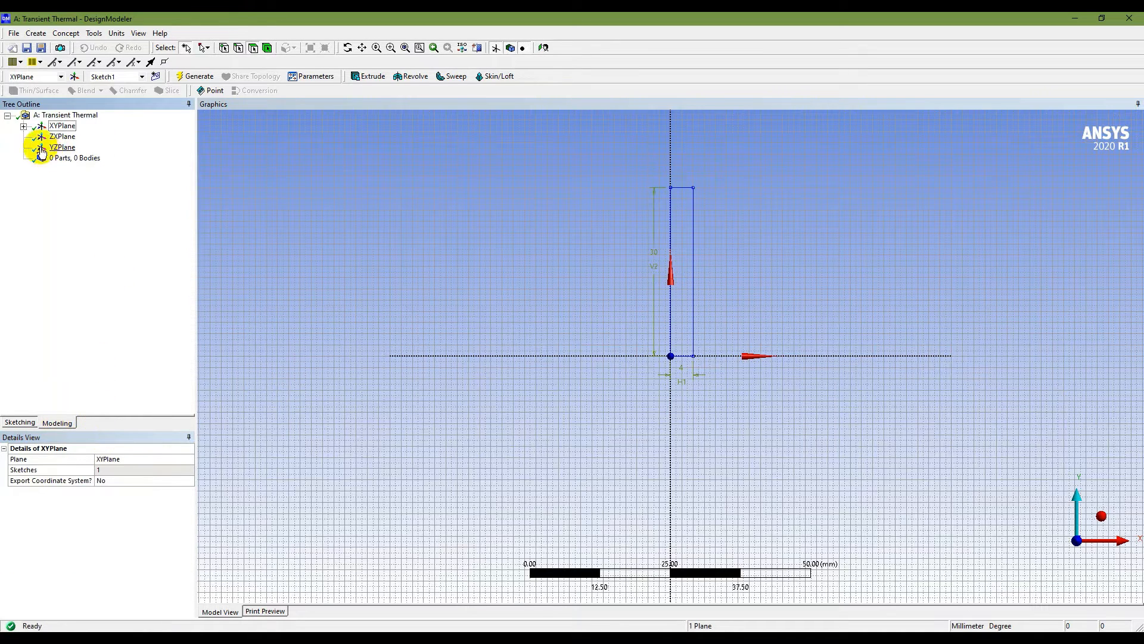
pyautogui.click(24, 126)
pyautogui.click(77, 136)
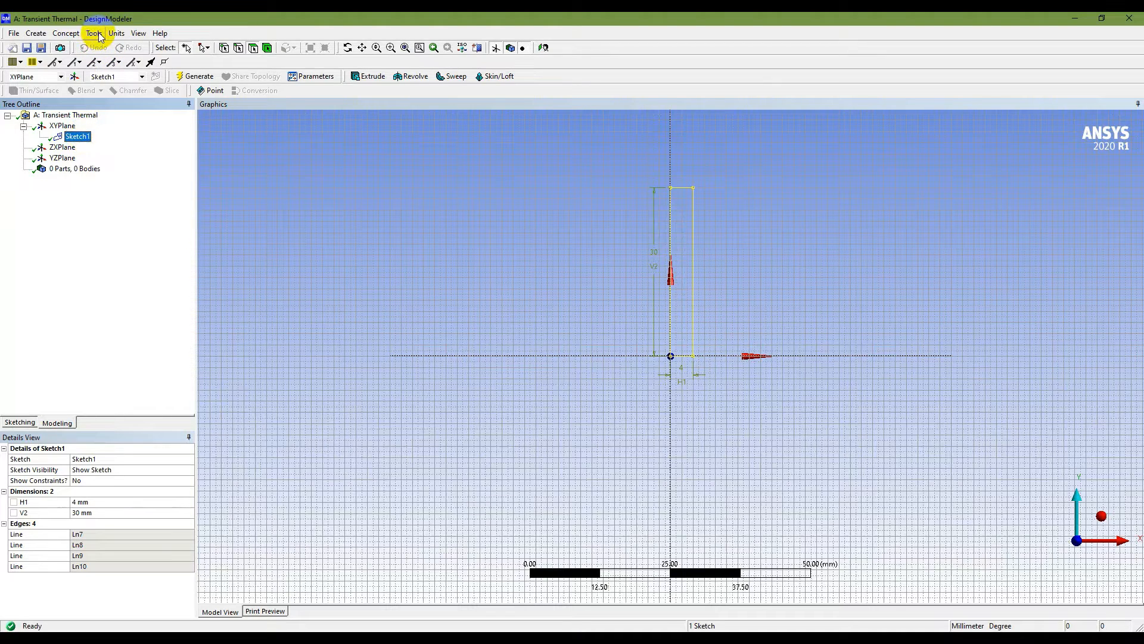
pyautogui.click(65, 34)
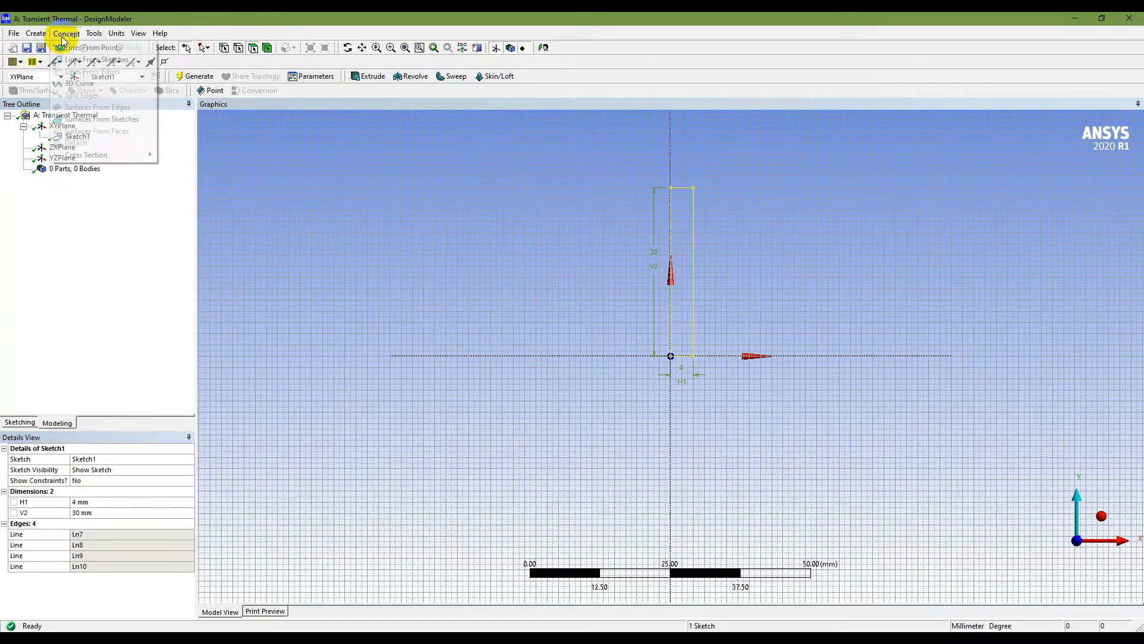
pyautogui.click(96, 120)
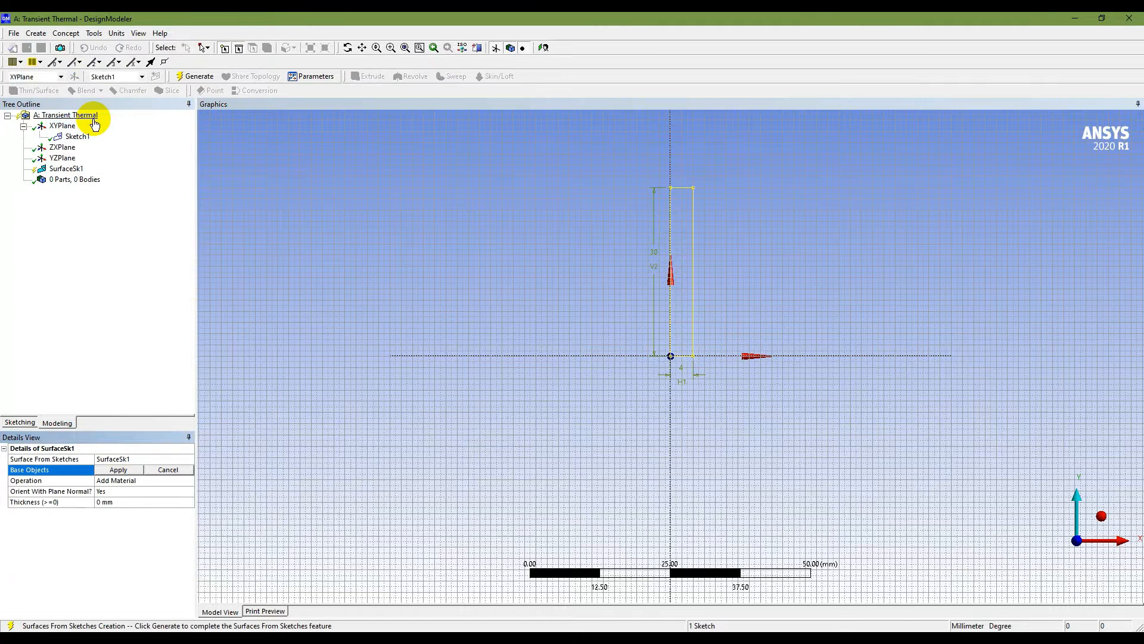
pyautogui.click(120, 470)
pyautogui.click(190, 76)
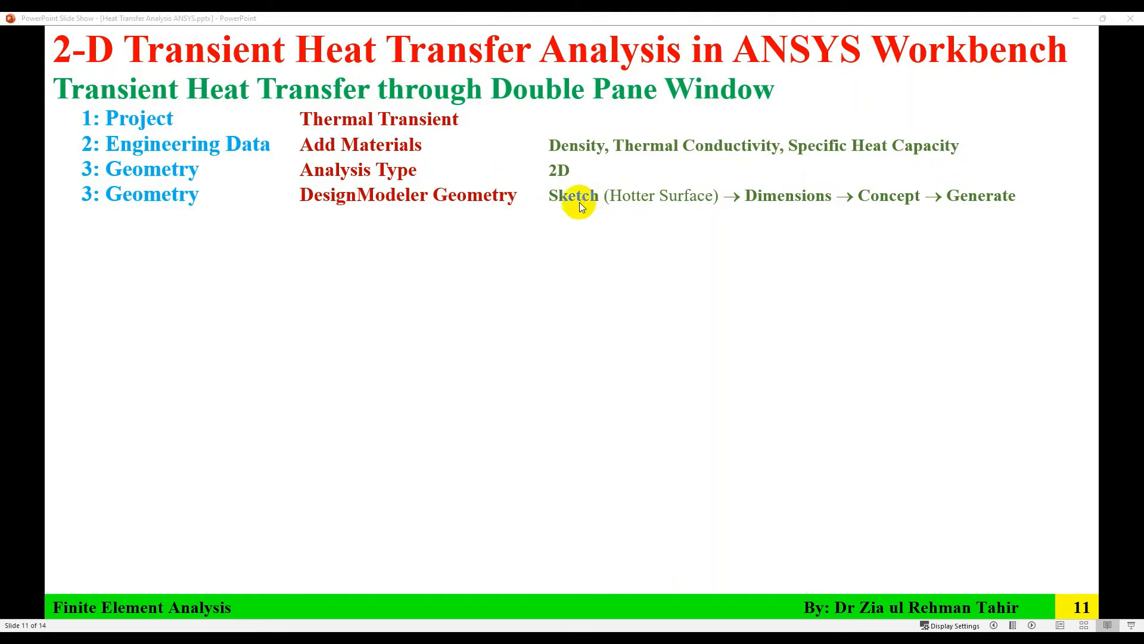
# Reveal the next geometry lines of the workflow outline on the PowerPoint slide
pyautogui.click(583, 227)
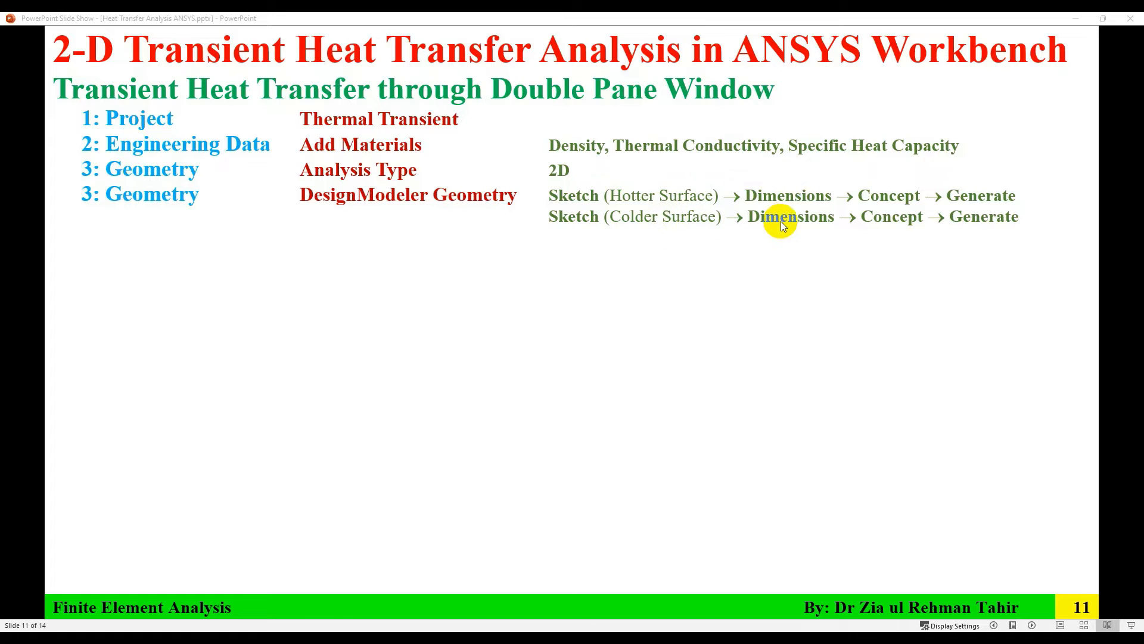
pyautogui.click(916, 246)
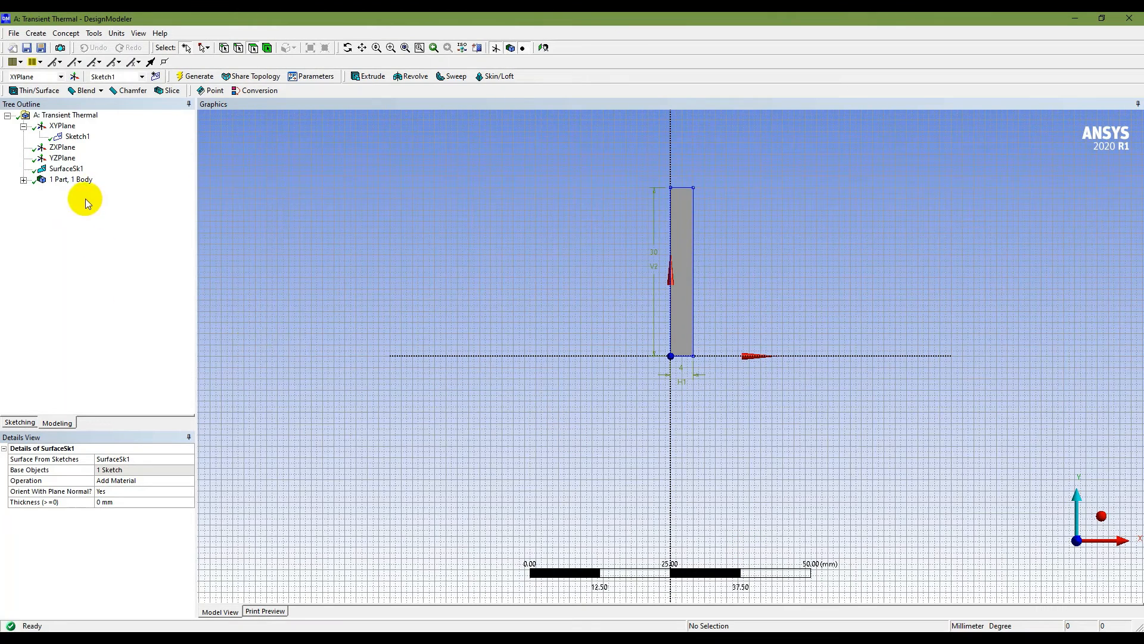
# Add a second sketch on the XYPlane and draw a rectangle about 10 mm by 30 mm adjoining the first pane for the air gap
pyautogui.click(155, 76)
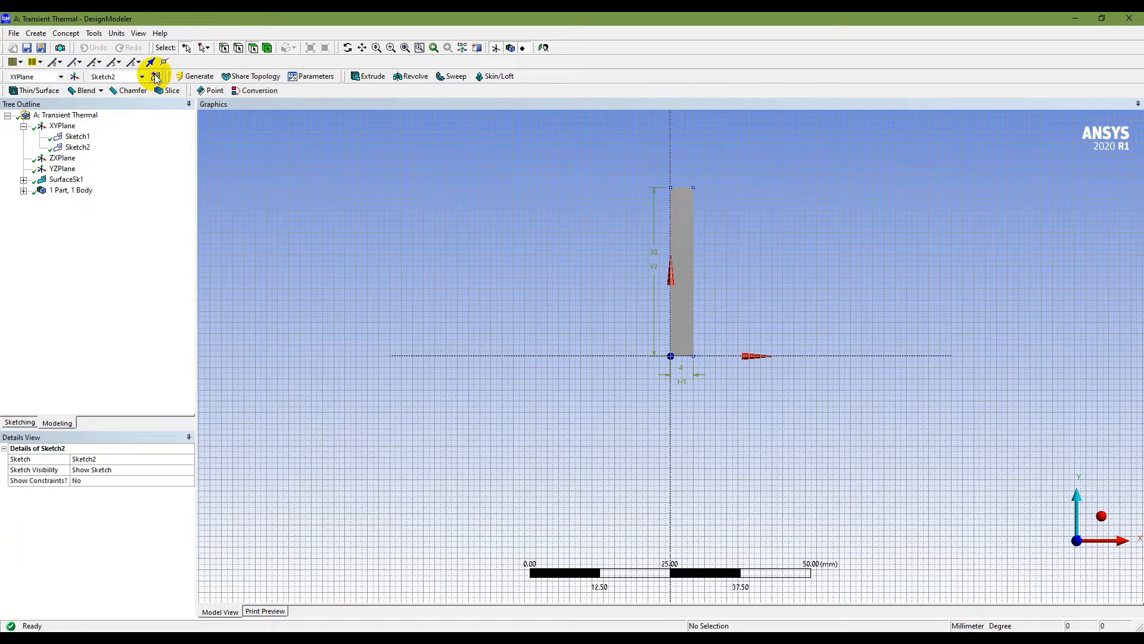
pyautogui.click(82, 147)
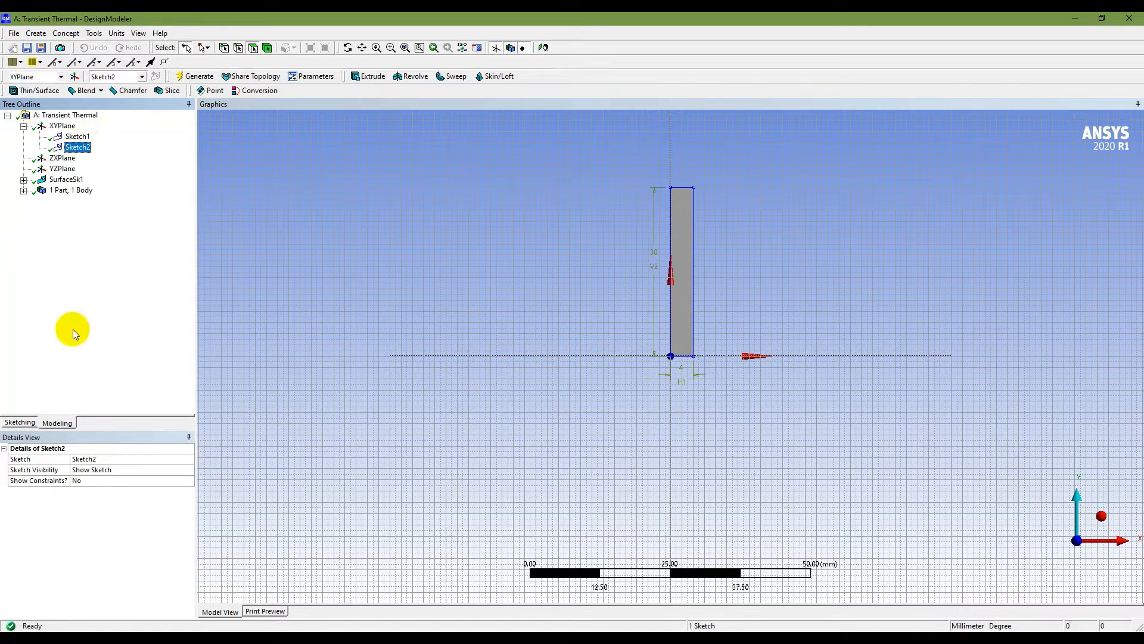
pyautogui.click(19, 422)
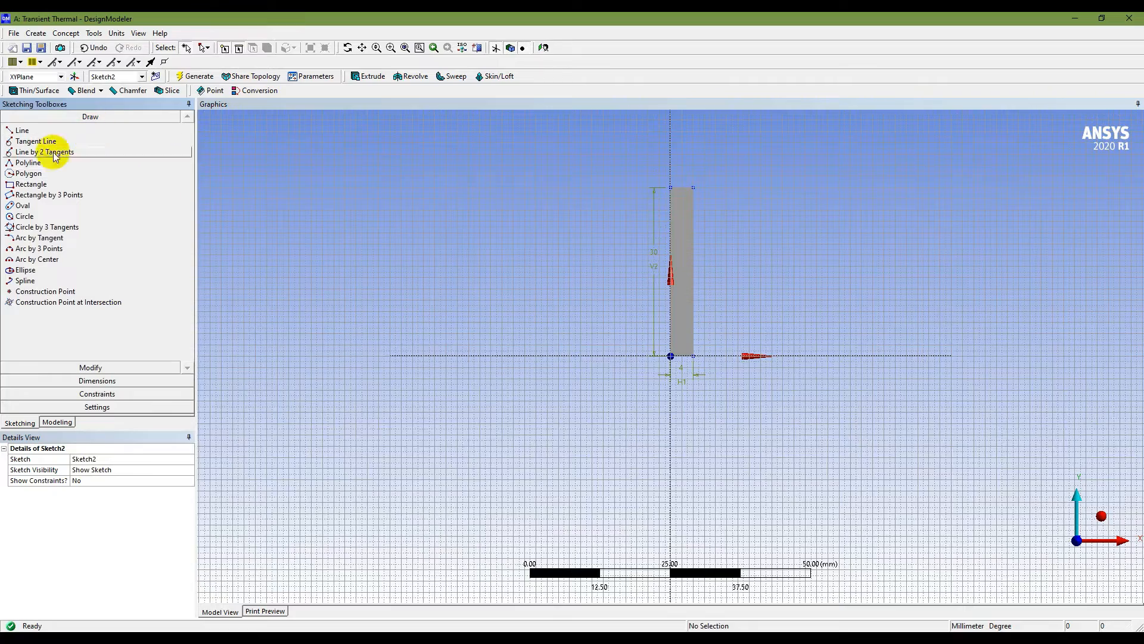
pyautogui.click(30, 184)
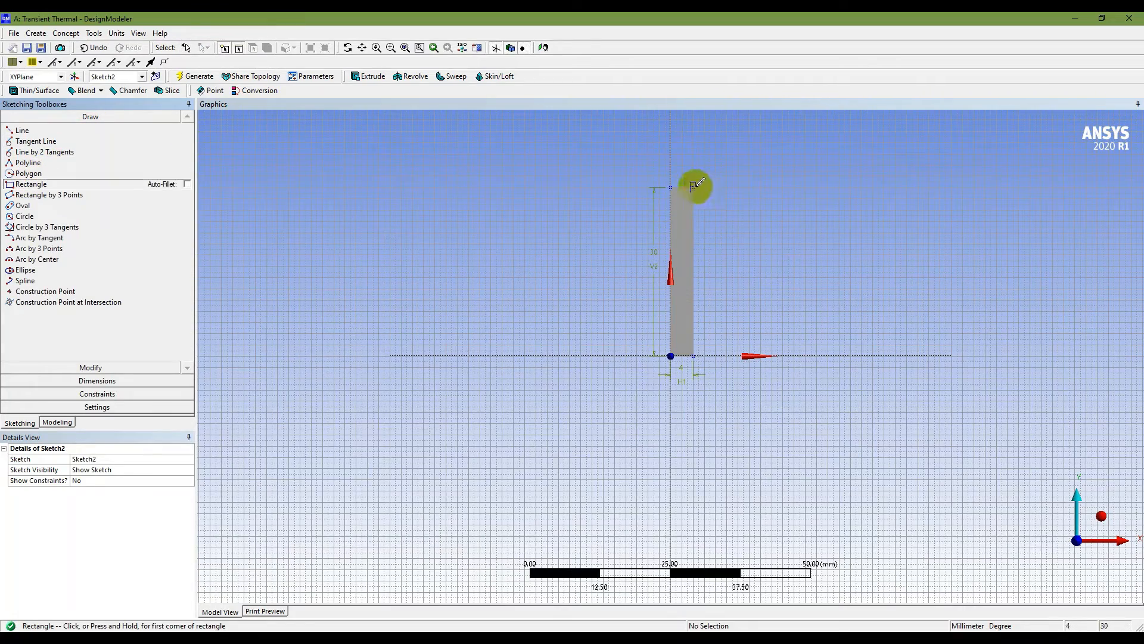
pyautogui.scroll(2, 696, 185)
pyautogui.scroll(-2, 696, 187)
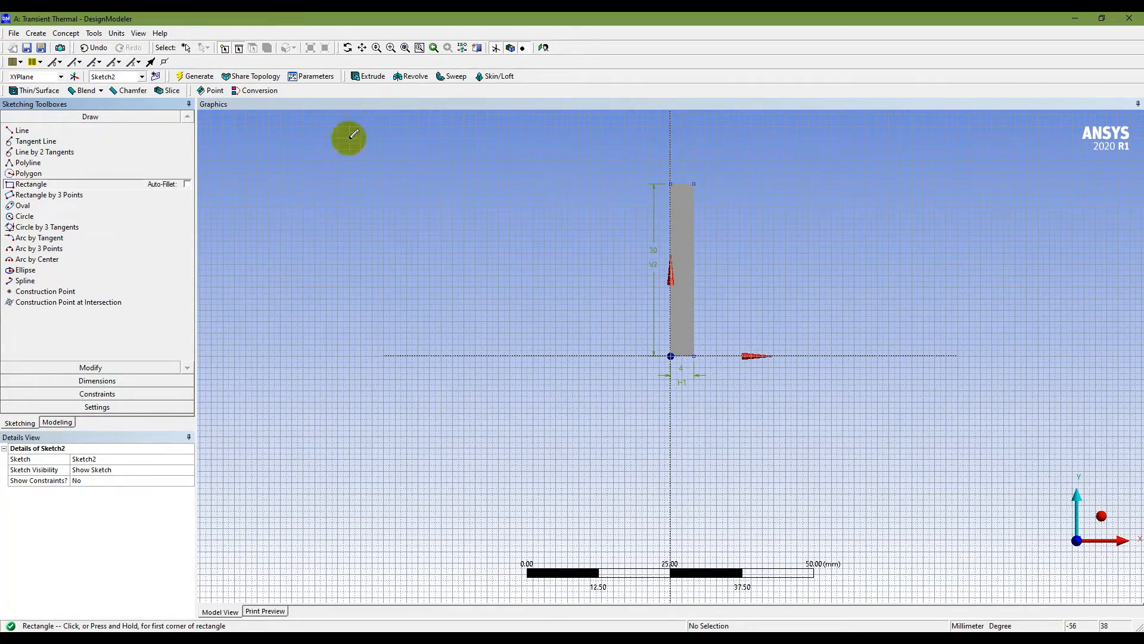
pyautogui.click(695, 183)
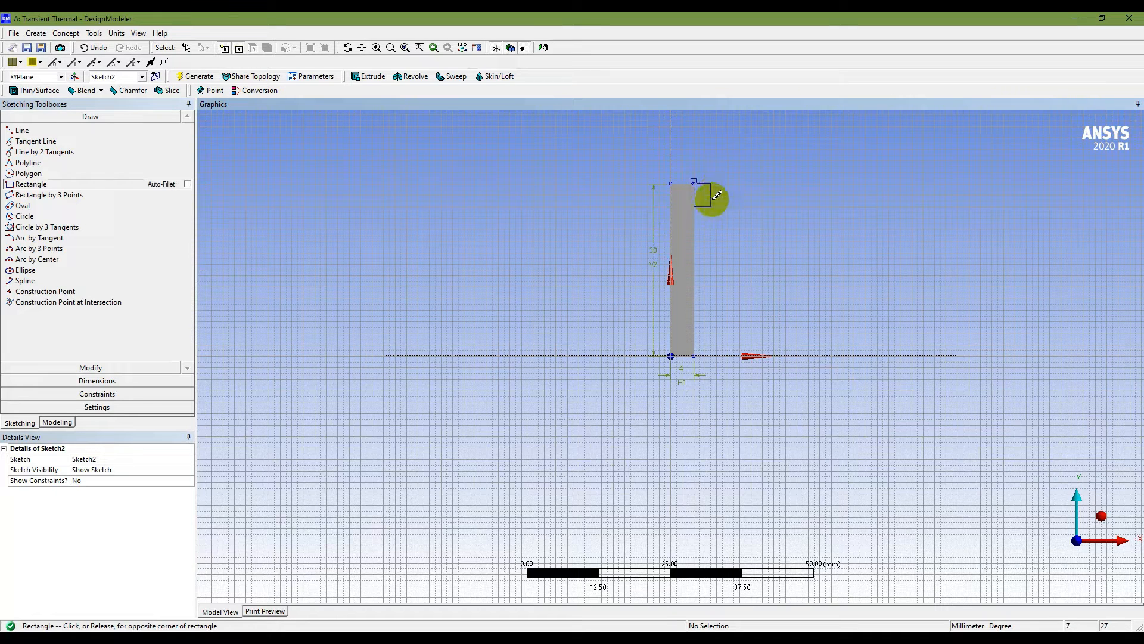
pyautogui.click(751, 355)
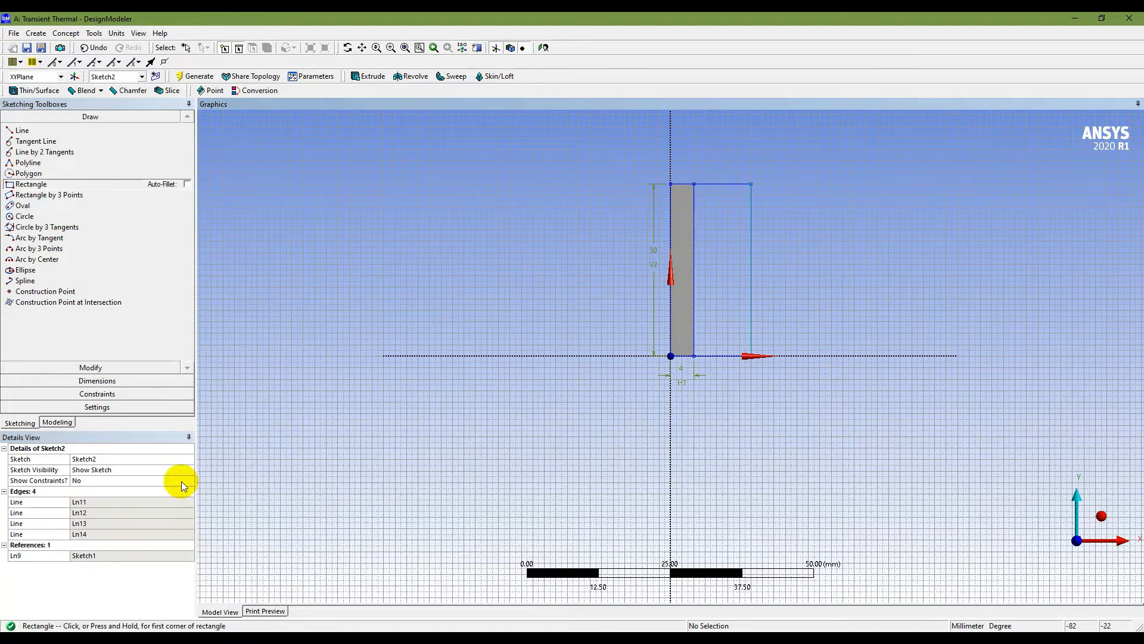
# Dimension the air gap rectangle's width below its bottom edge
pyautogui.click(90, 383)
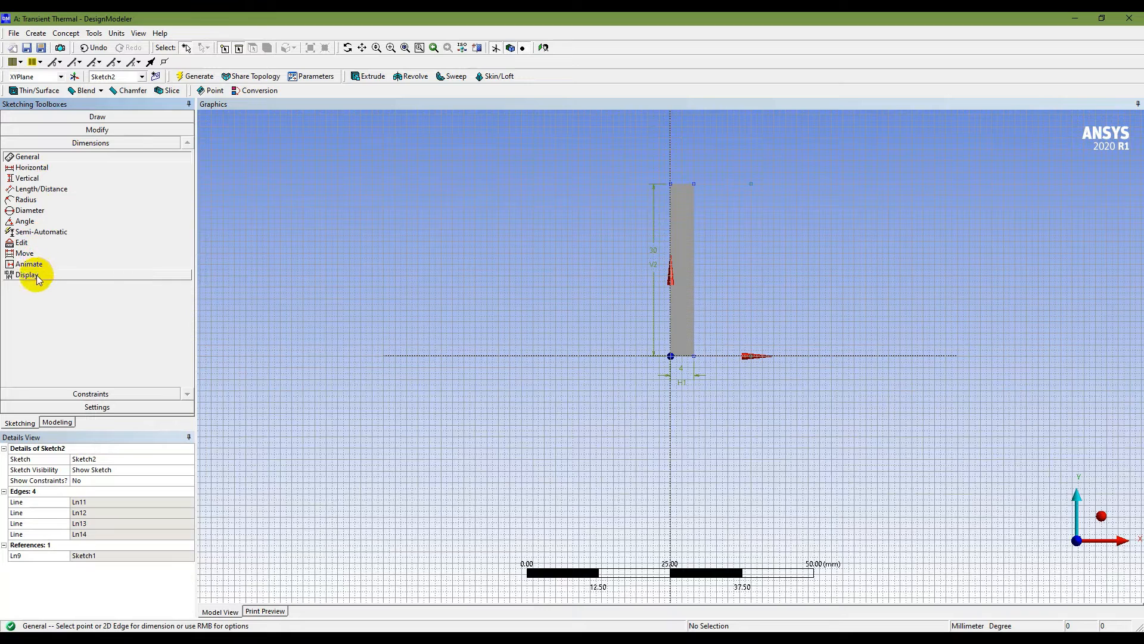
pyautogui.click(712, 357)
pyautogui.click(718, 373)
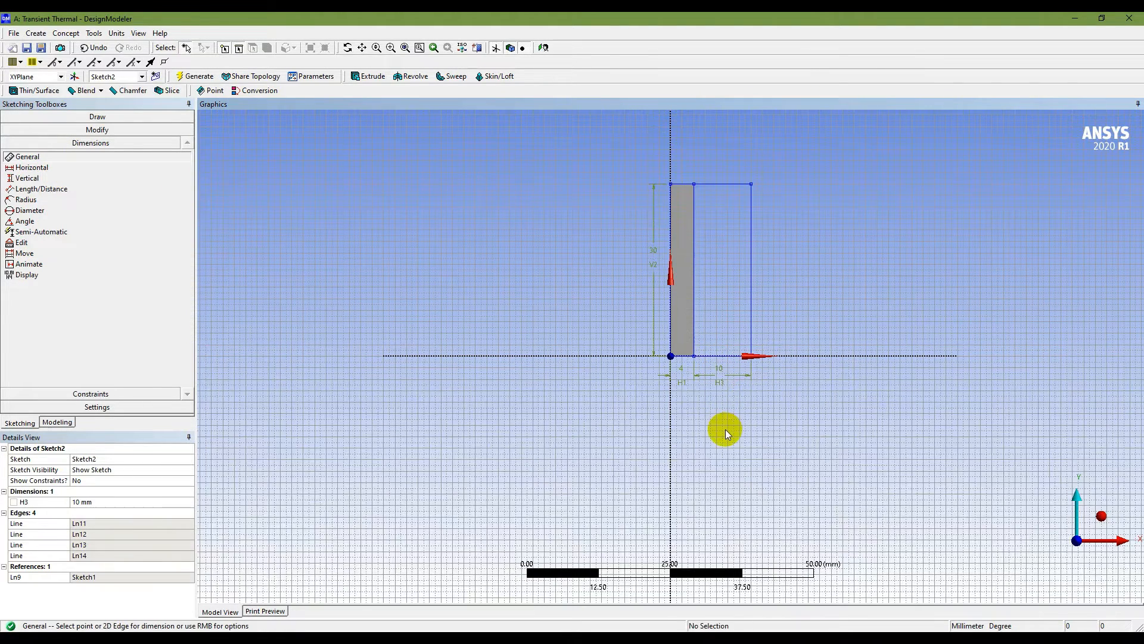
pyautogui.click(657, 250)
# Create a surface from Sketch2 with the operation set to Add Frozen and generate it as the air gap's separate body
pyautogui.click(58, 422)
pyautogui.click(89, 149)
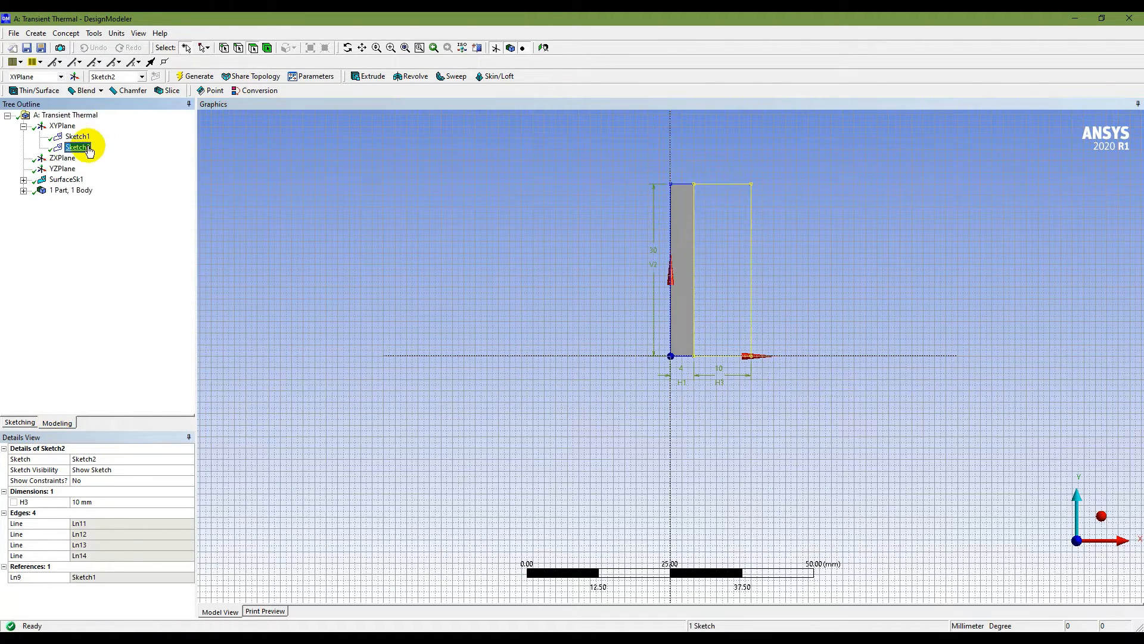
pyautogui.click(67, 35)
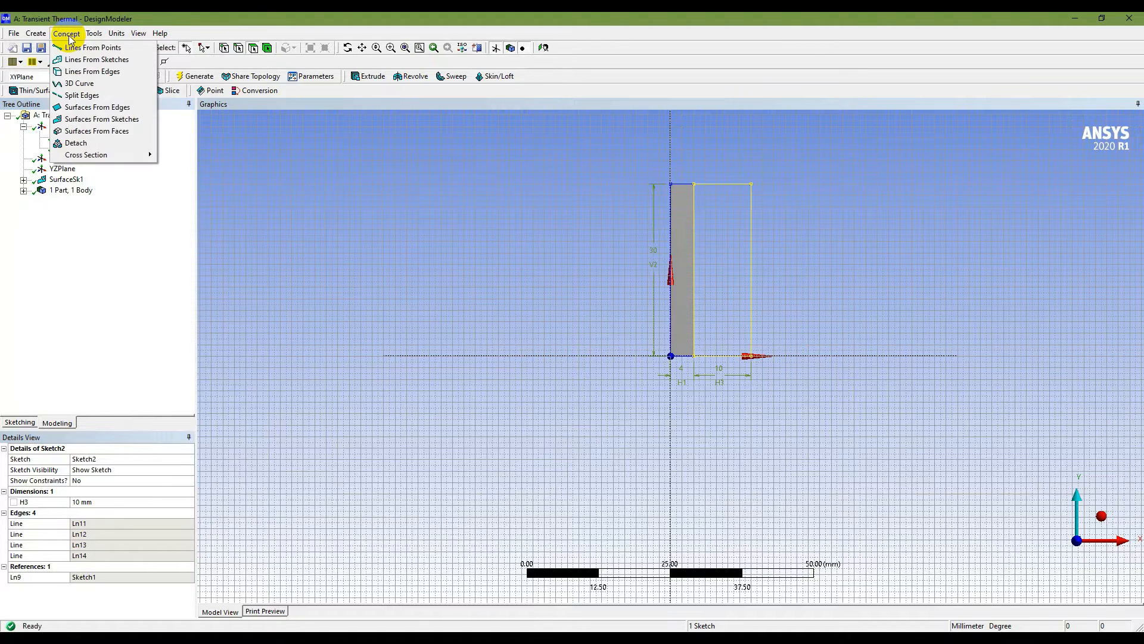
pyautogui.click(103, 122)
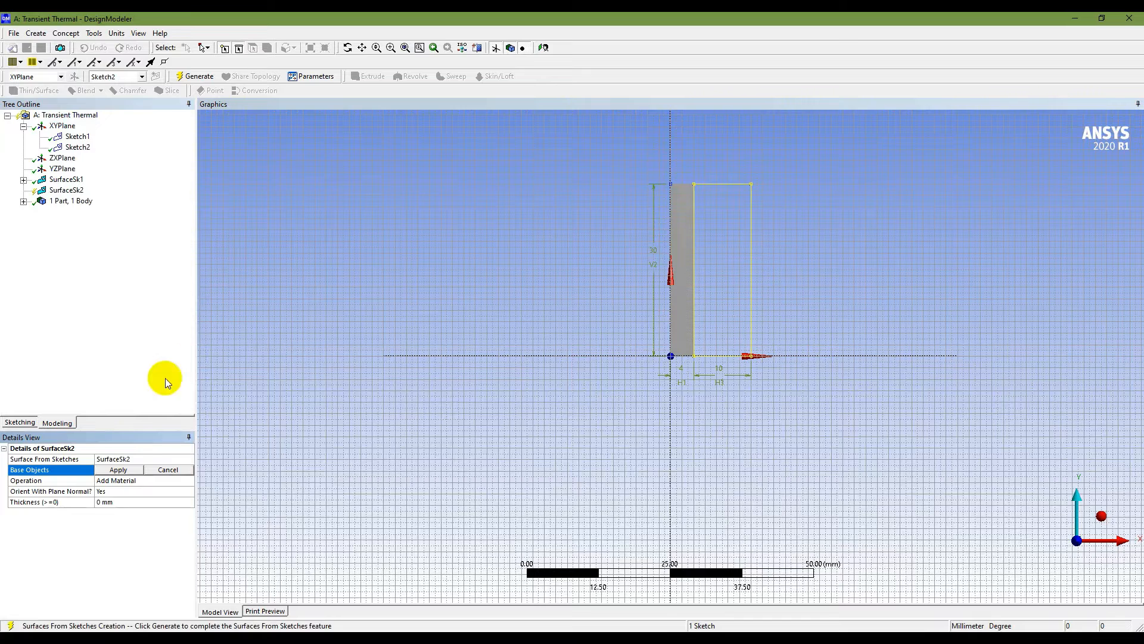
pyautogui.click(117, 469)
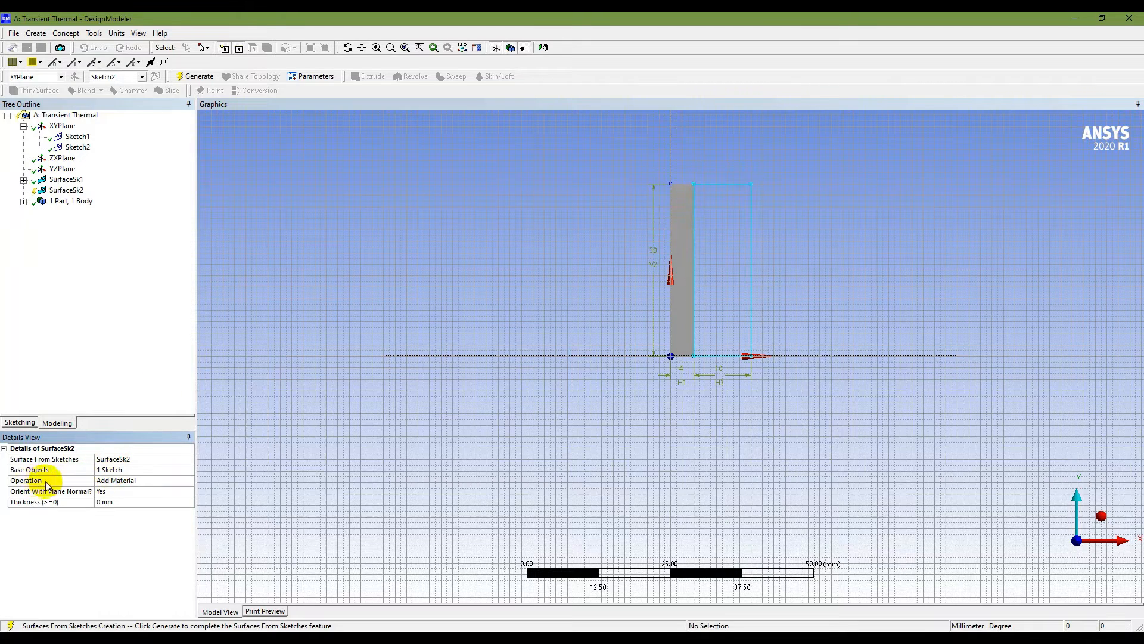
pyautogui.click(150, 479)
pyautogui.click(189, 482)
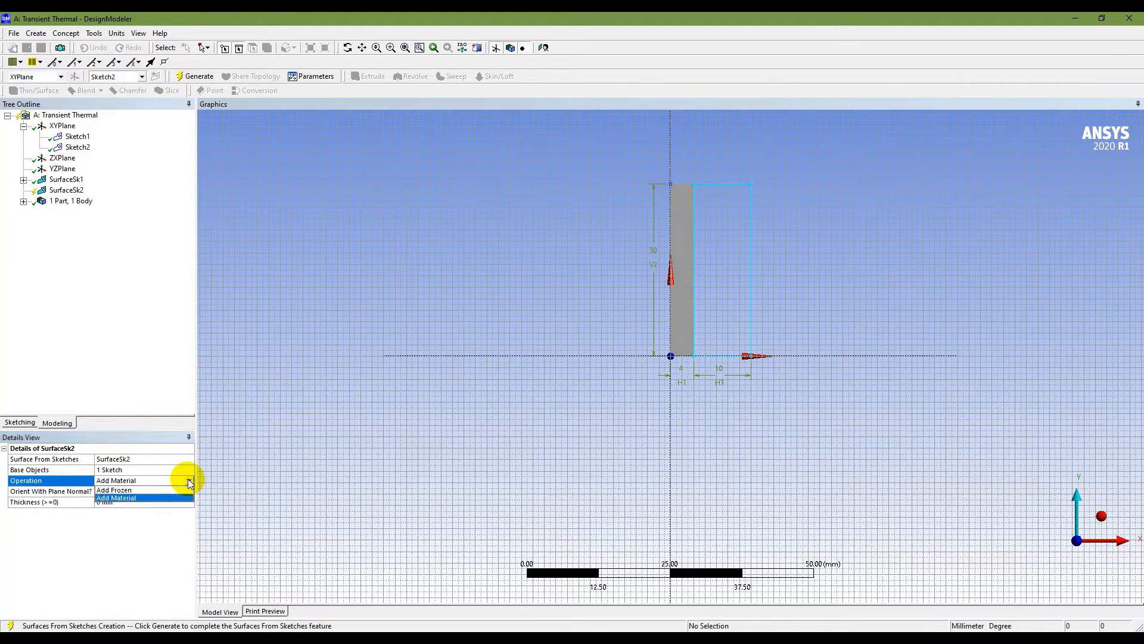
pyautogui.click(178, 489)
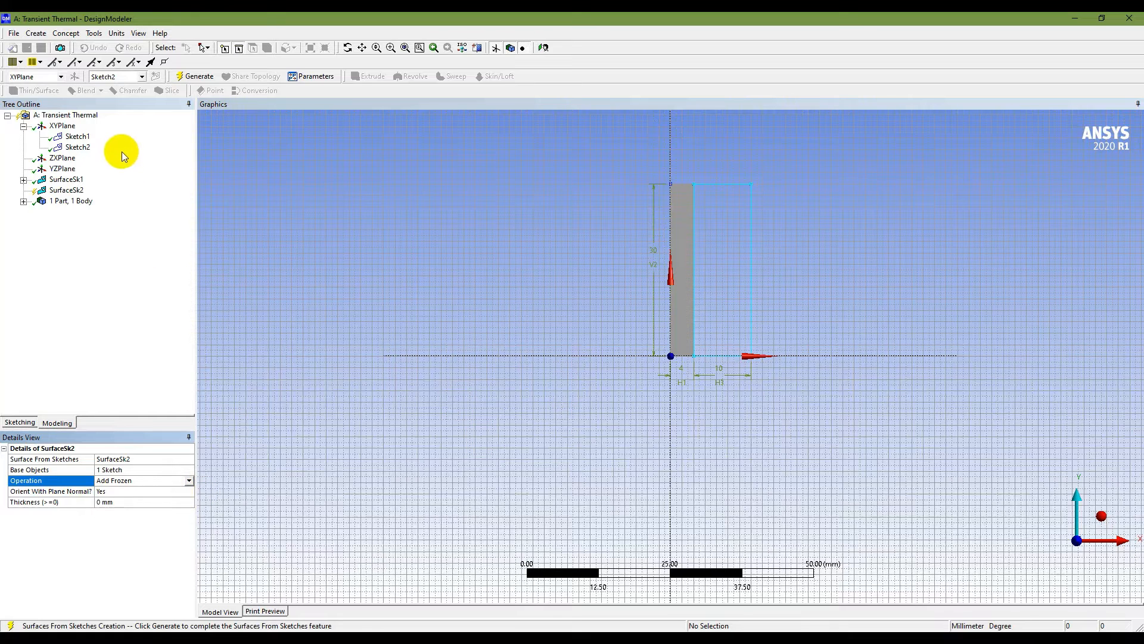
pyautogui.click(193, 76)
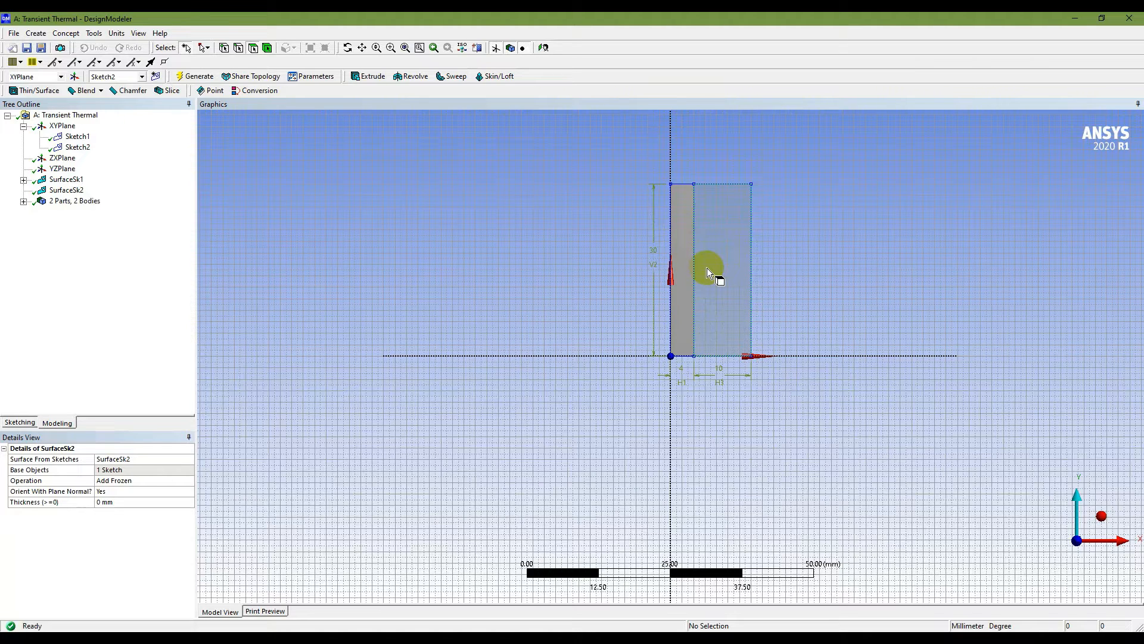
# Inspect the two surface bodies individually and check the second glass pane's thickness in the PowerPoint window figure
pyautogui.click(24, 201)
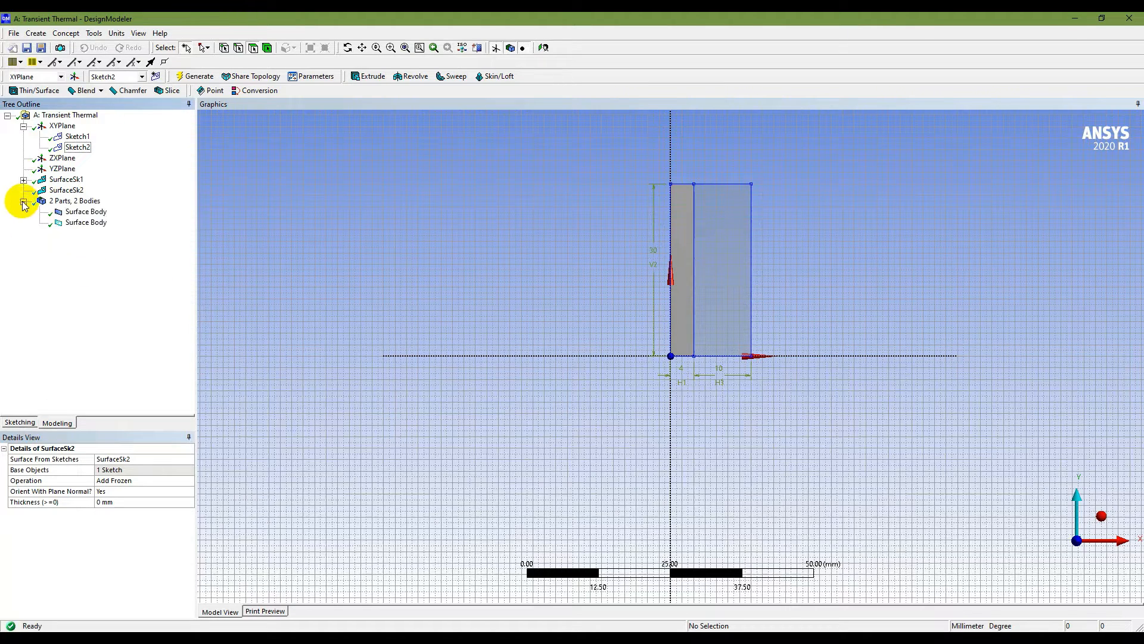
pyautogui.click(85, 213)
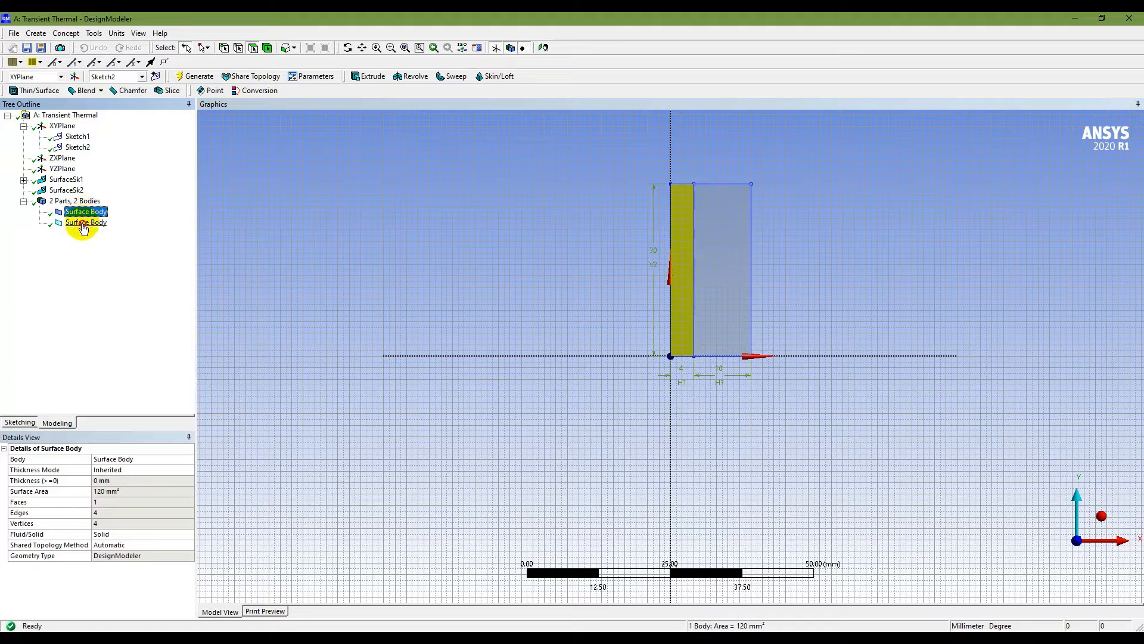
pyautogui.click(84, 224)
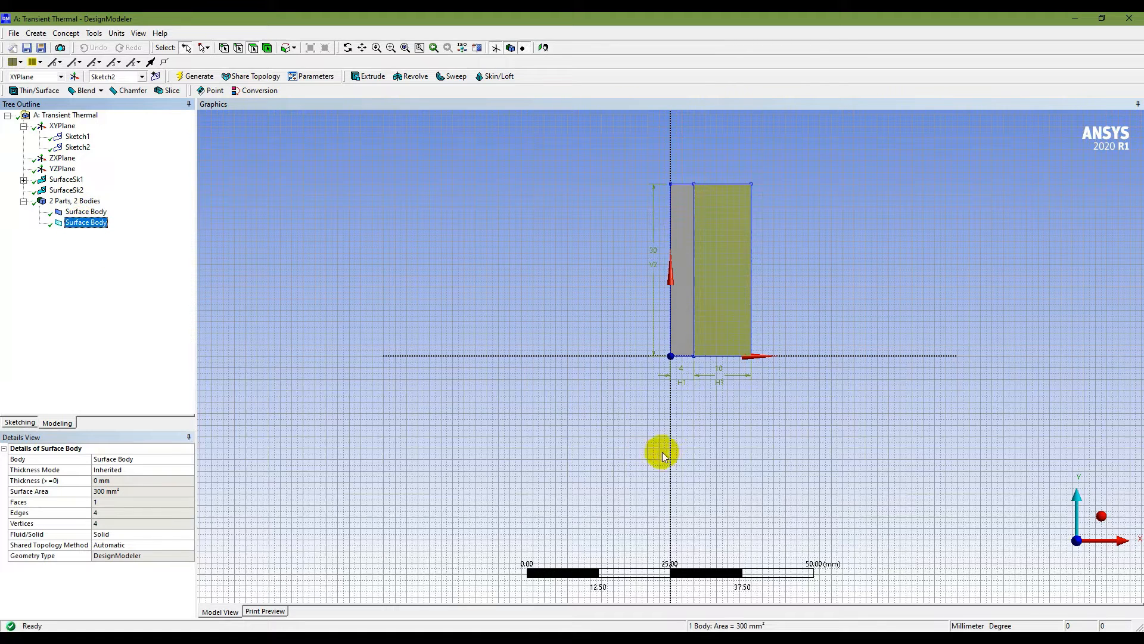
pyautogui.click(681, 636)
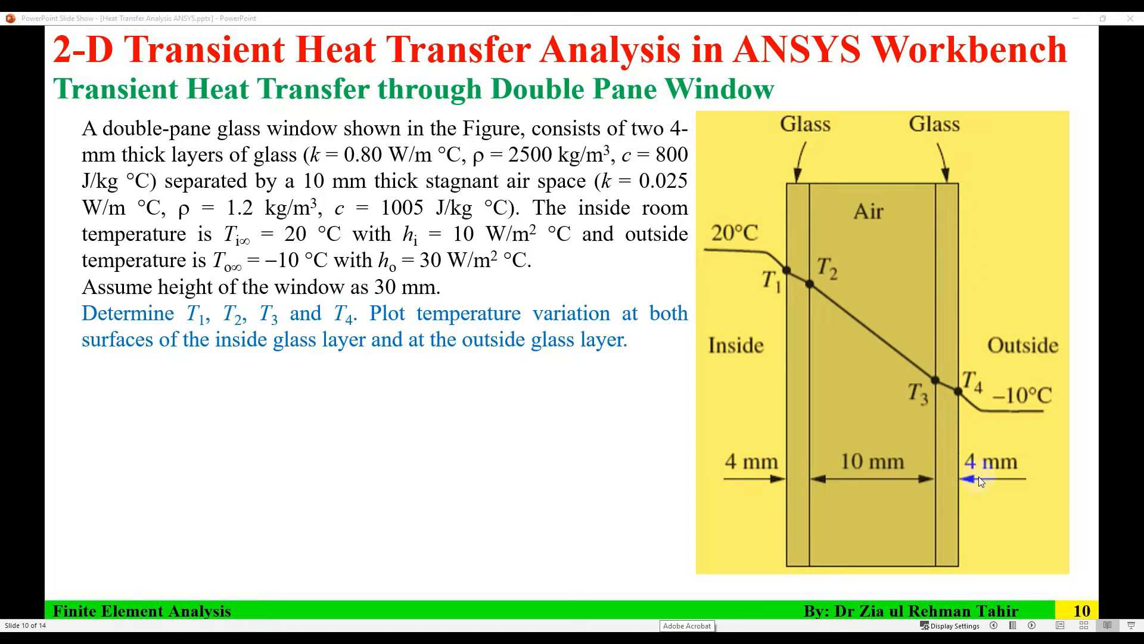
pyautogui.click(282, 639)
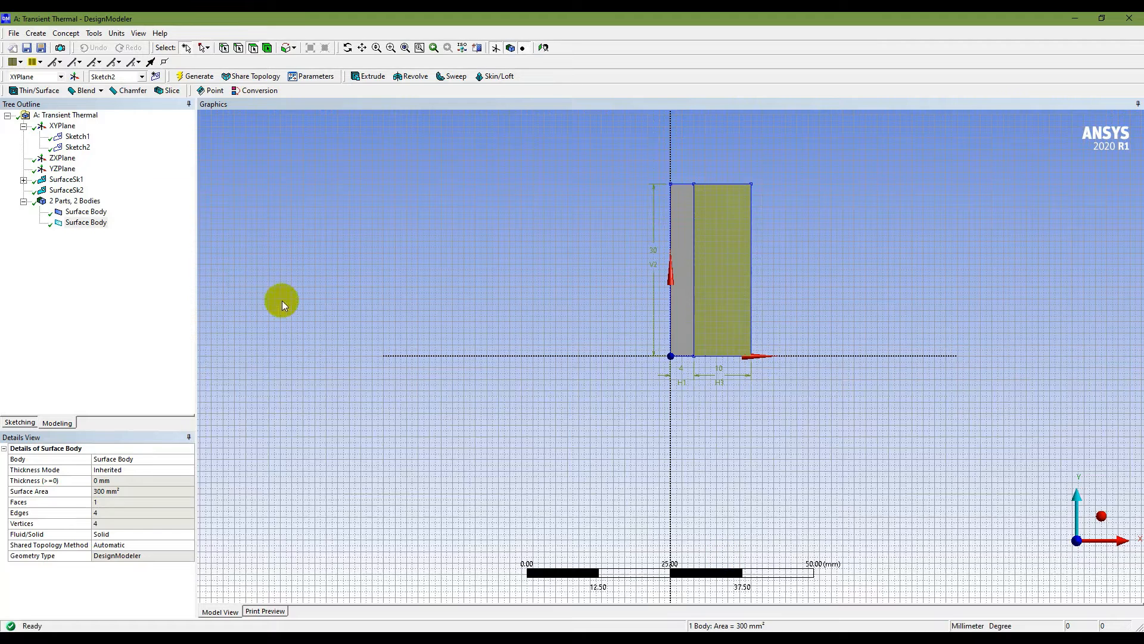
# Add a third sketch on the XYPlane and draw a rectangle about 4 mm by 30 mm adjoining the air gap for the second glass pane
pyautogui.click(155, 76)
pyautogui.click(78, 157)
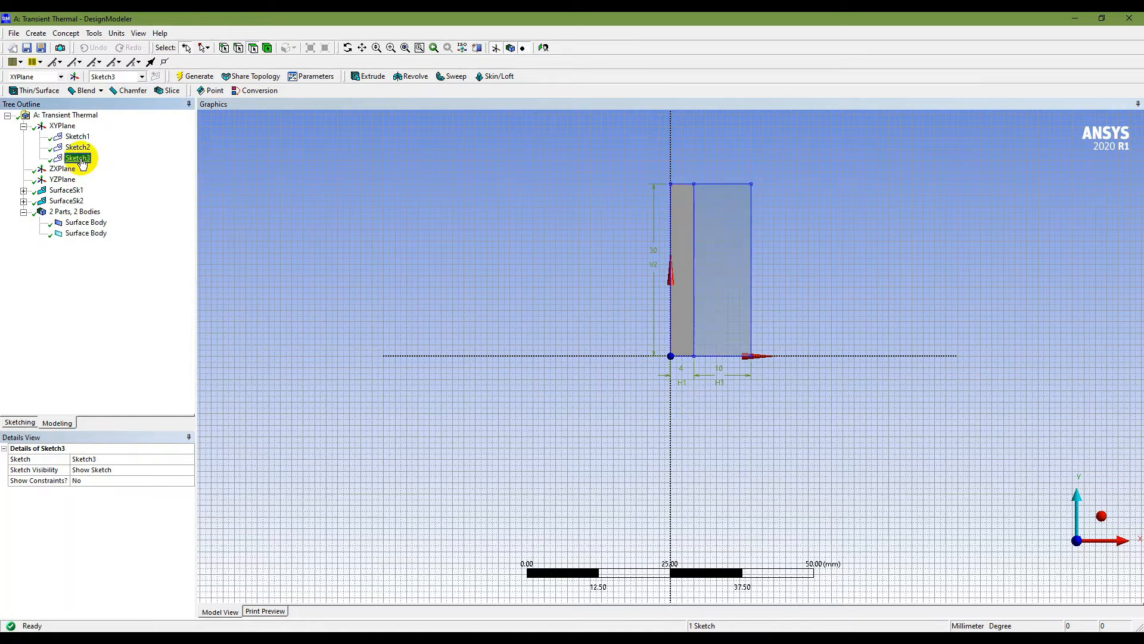
pyautogui.click(20, 423)
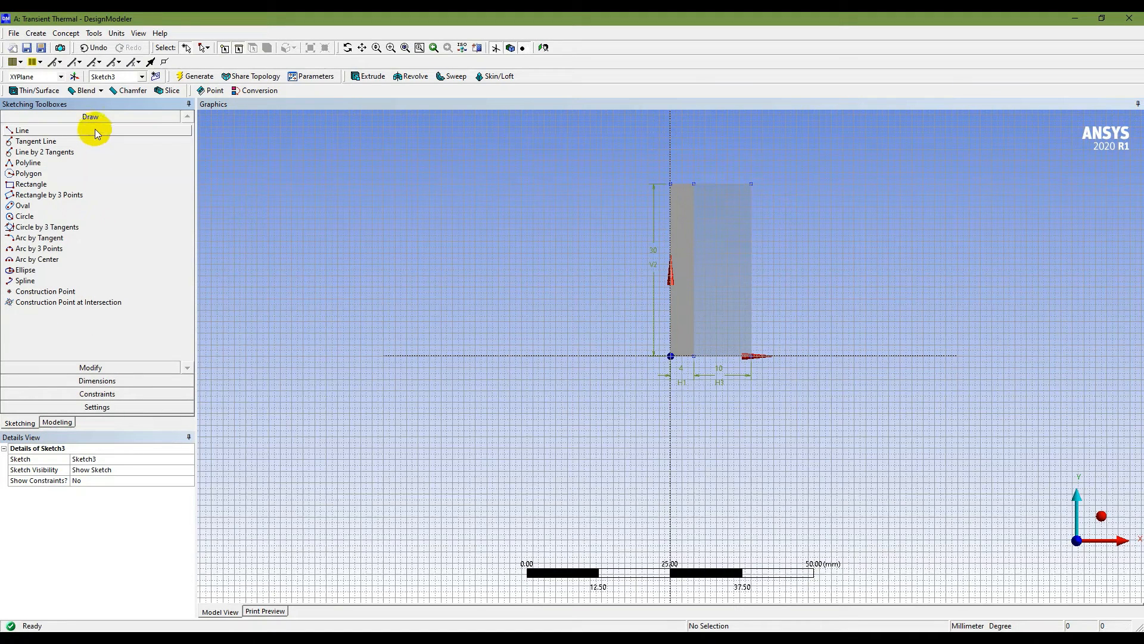
pyautogui.click(60, 184)
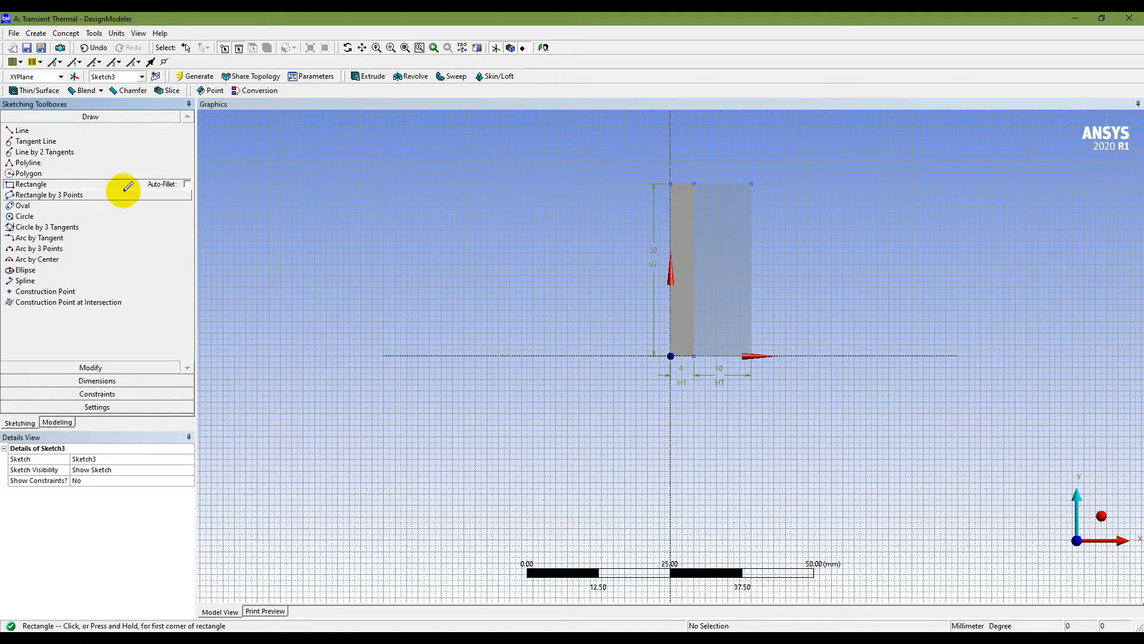
pyautogui.click(751, 183)
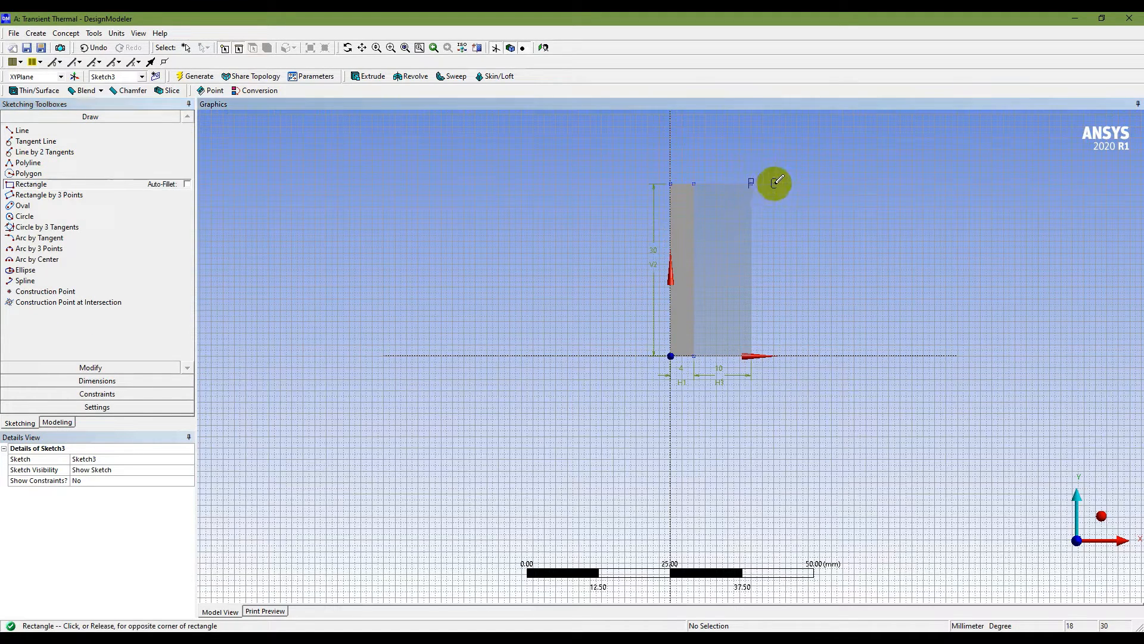
pyautogui.click(774, 355)
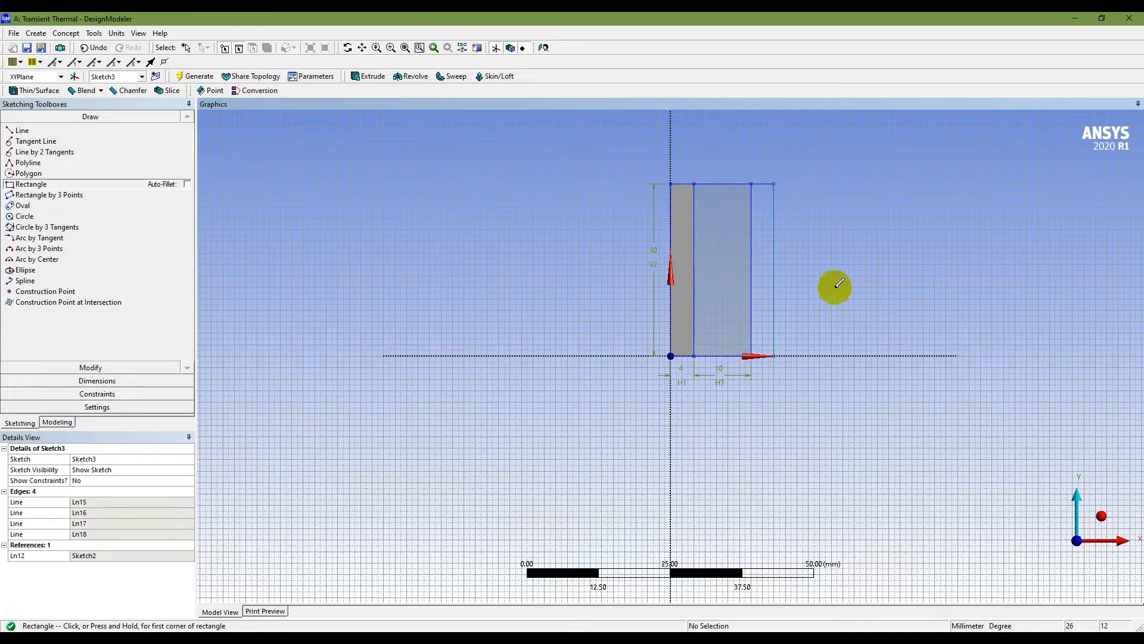
# Dimension the second glass pane rectangle's width below its bottom edge
pyautogui.click(95, 380)
pyautogui.click(54, 156)
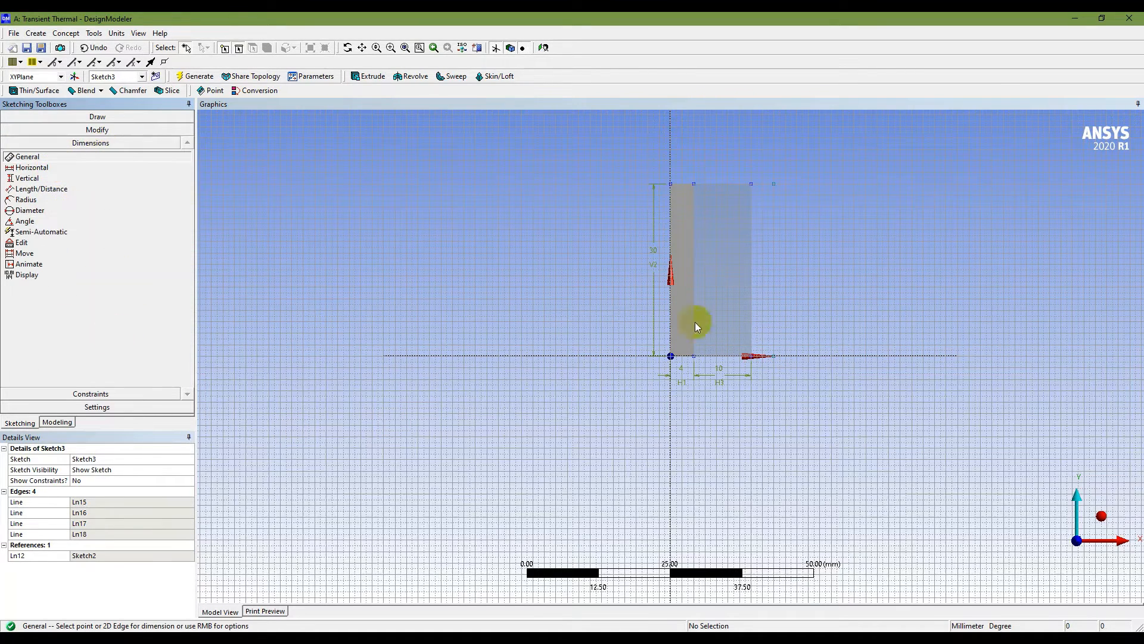
pyautogui.click(767, 357)
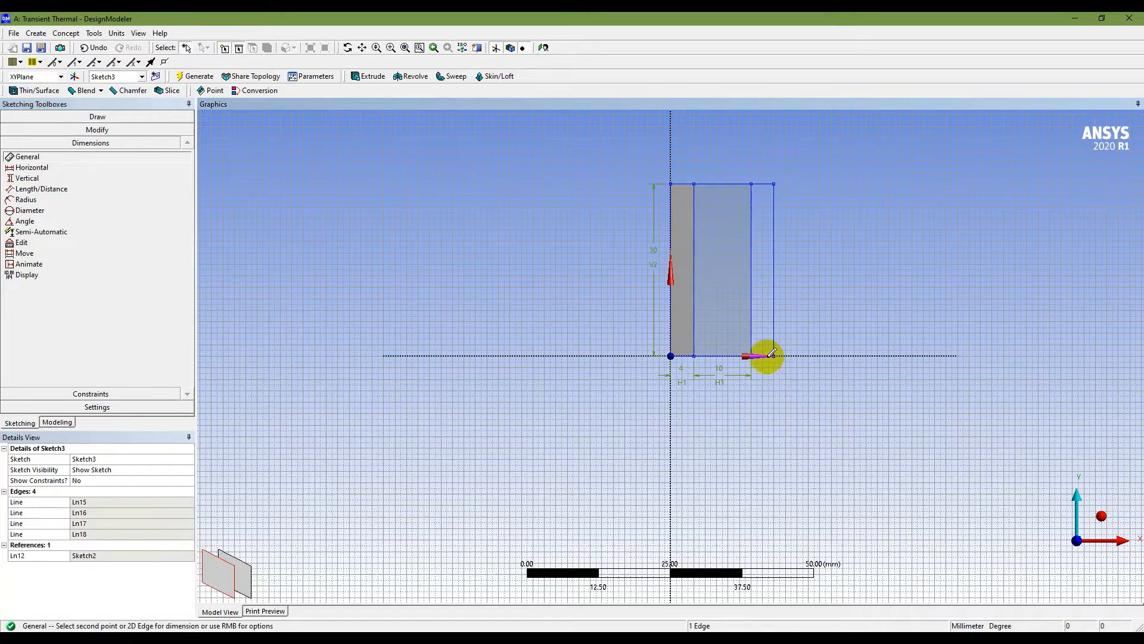
pyautogui.click(775, 373)
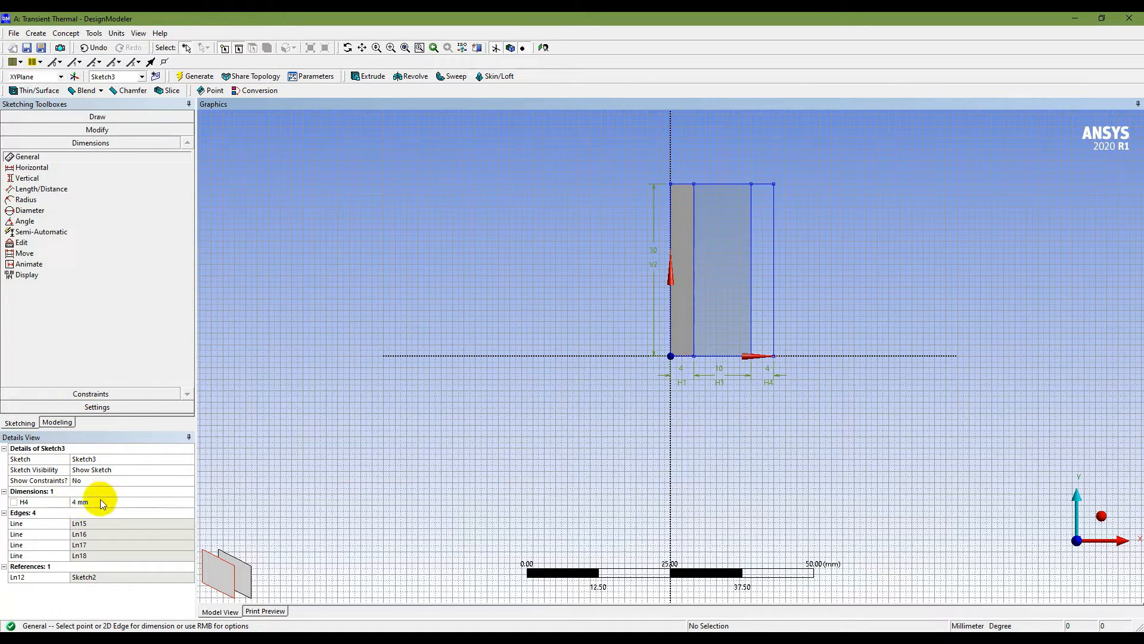
# Create a surface from Sketch3 with the operation set to Add Frozen and generate it as the second pane's separate body
pyautogui.click(56, 422)
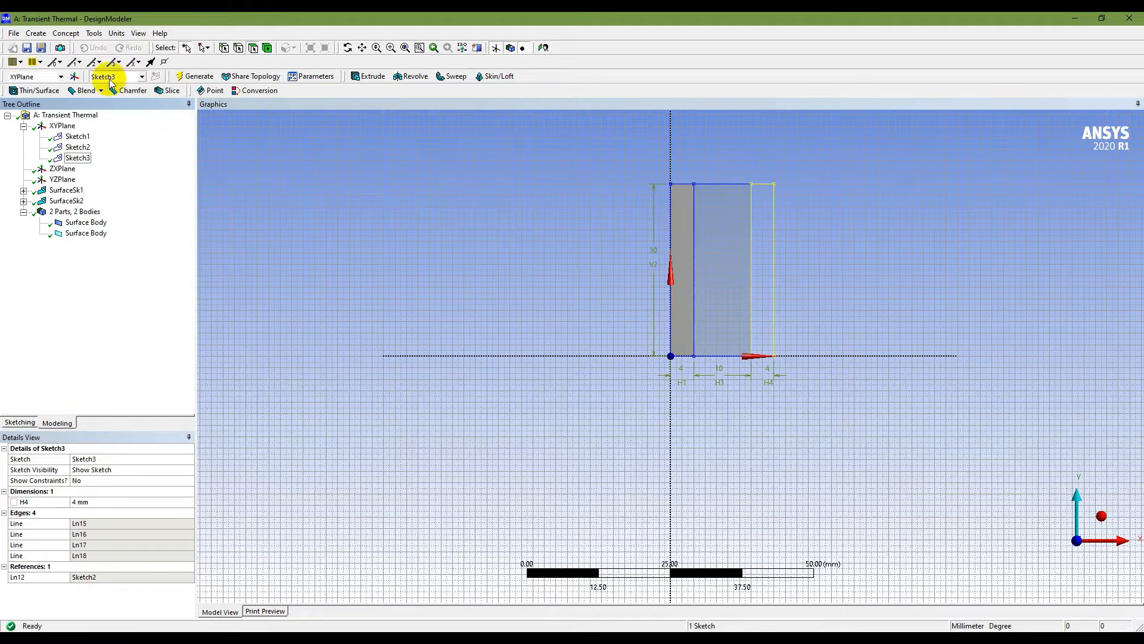
pyautogui.click(83, 158)
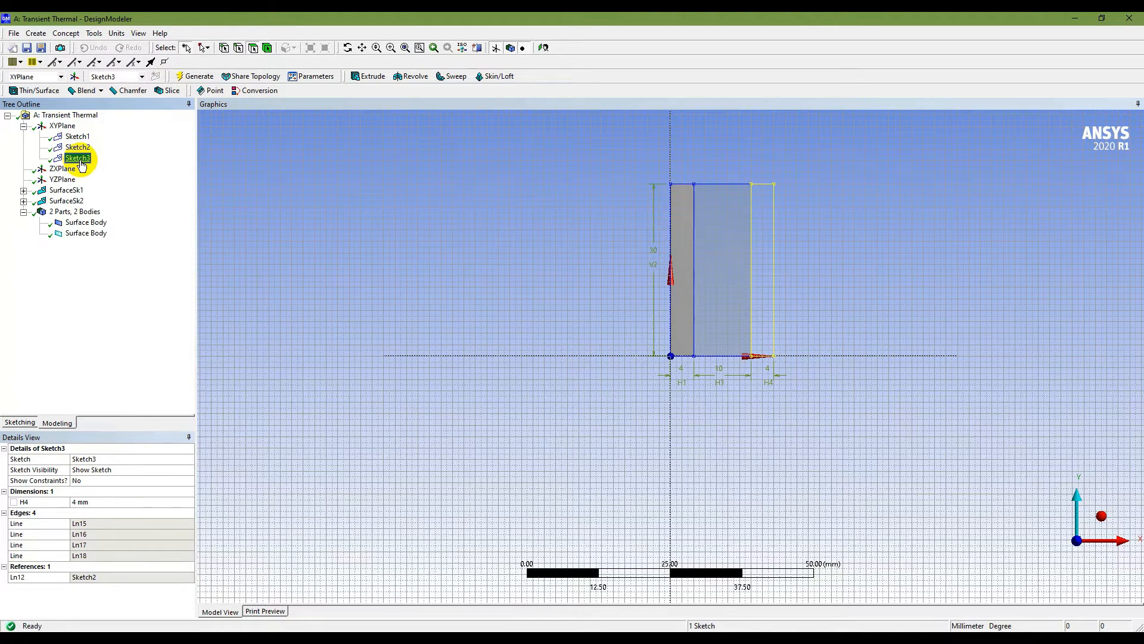
pyautogui.click(66, 34)
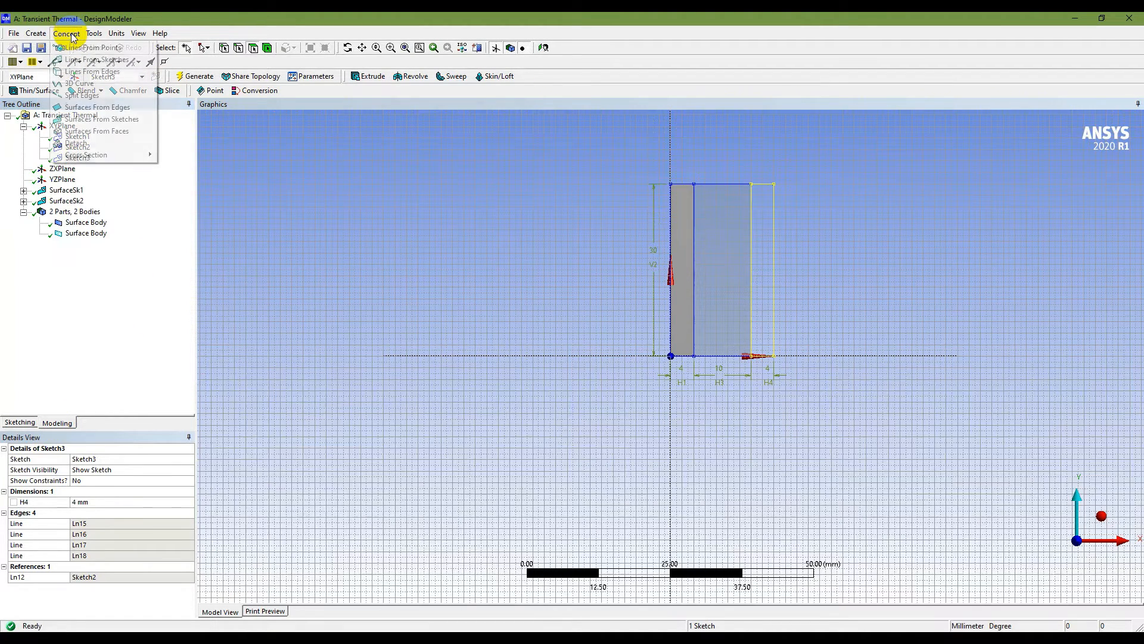
pyautogui.click(99, 119)
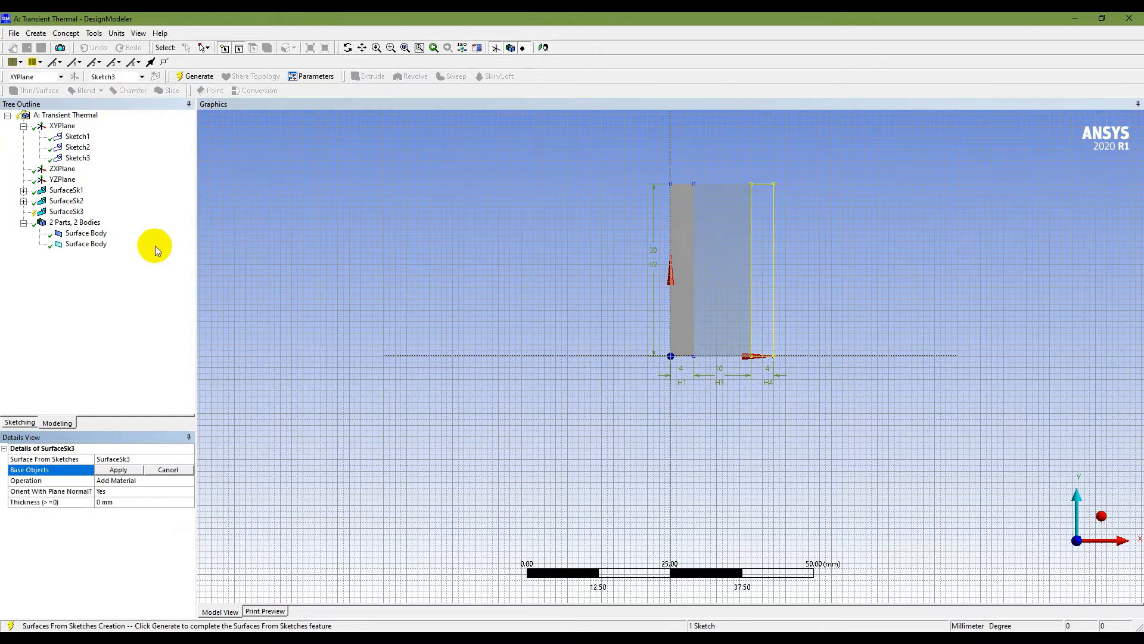
pyautogui.click(119, 470)
pyautogui.click(170, 481)
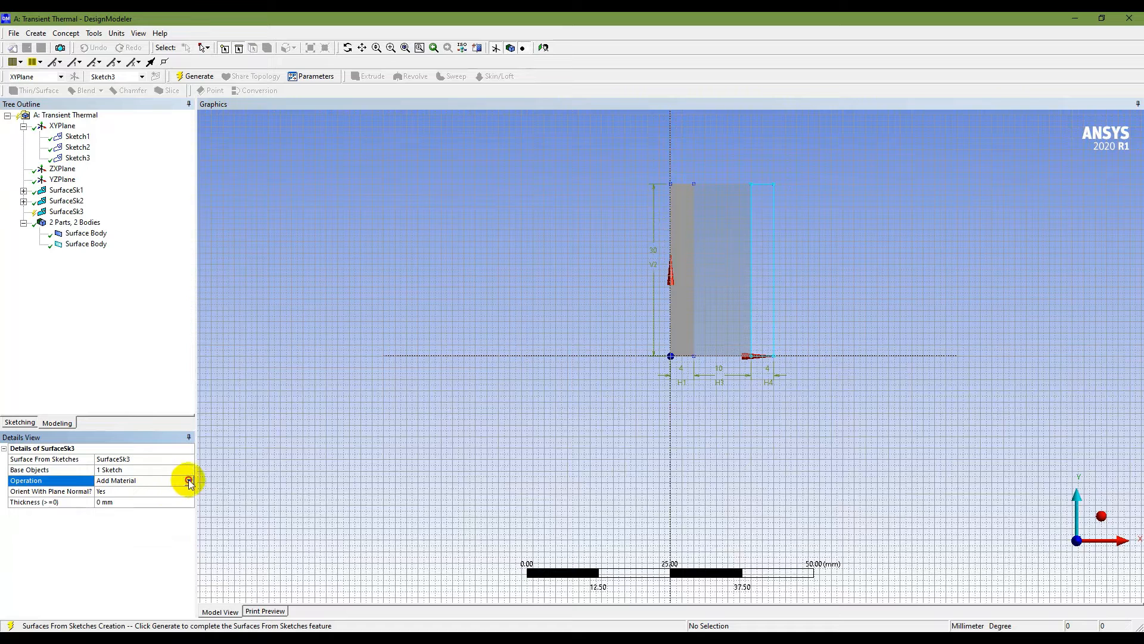
pyautogui.click(188, 480)
pyautogui.click(159, 489)
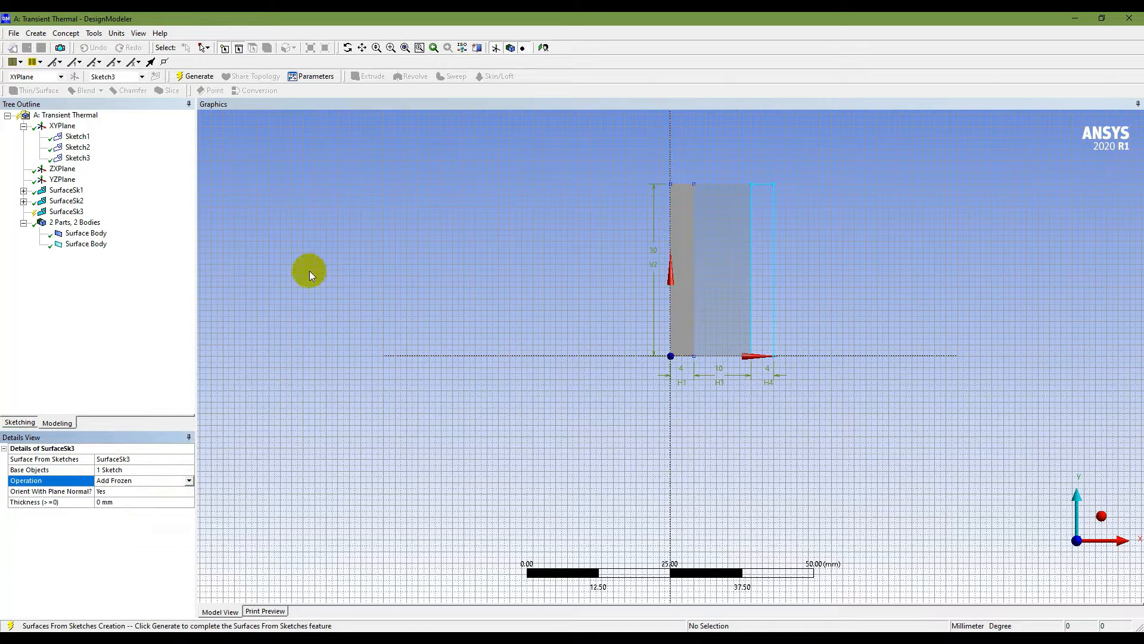
pyautogui.click(197, 77)
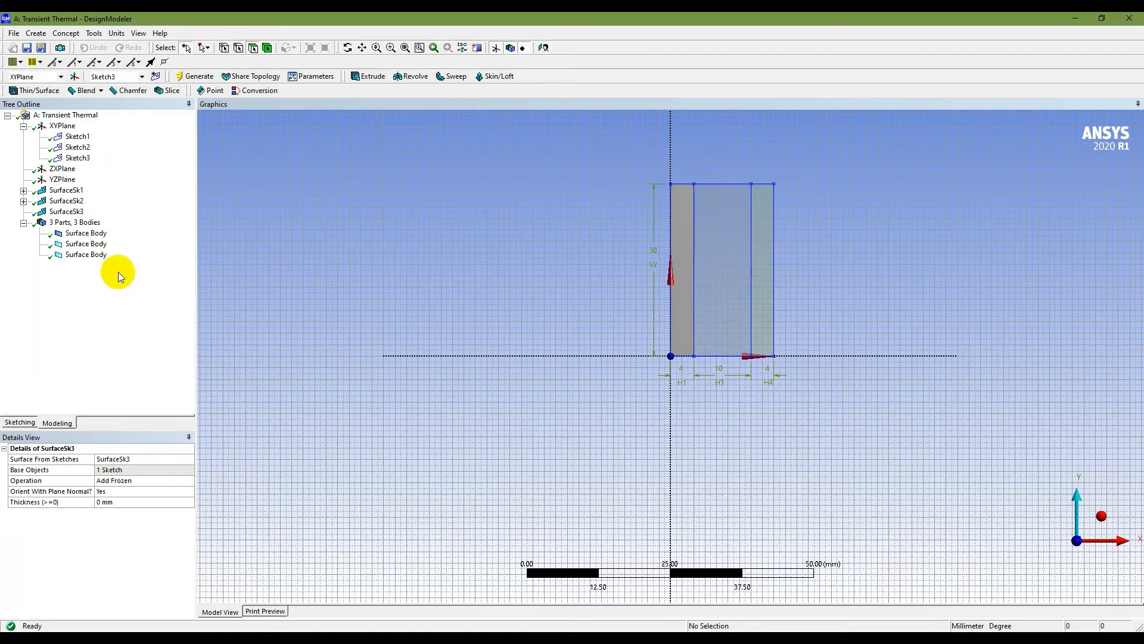
# Rename the first pane's body as Inside Glass and the gap's body as Air, and try to rename the second pane's body as Ouside Glass
pyautogui.click(98, 234)
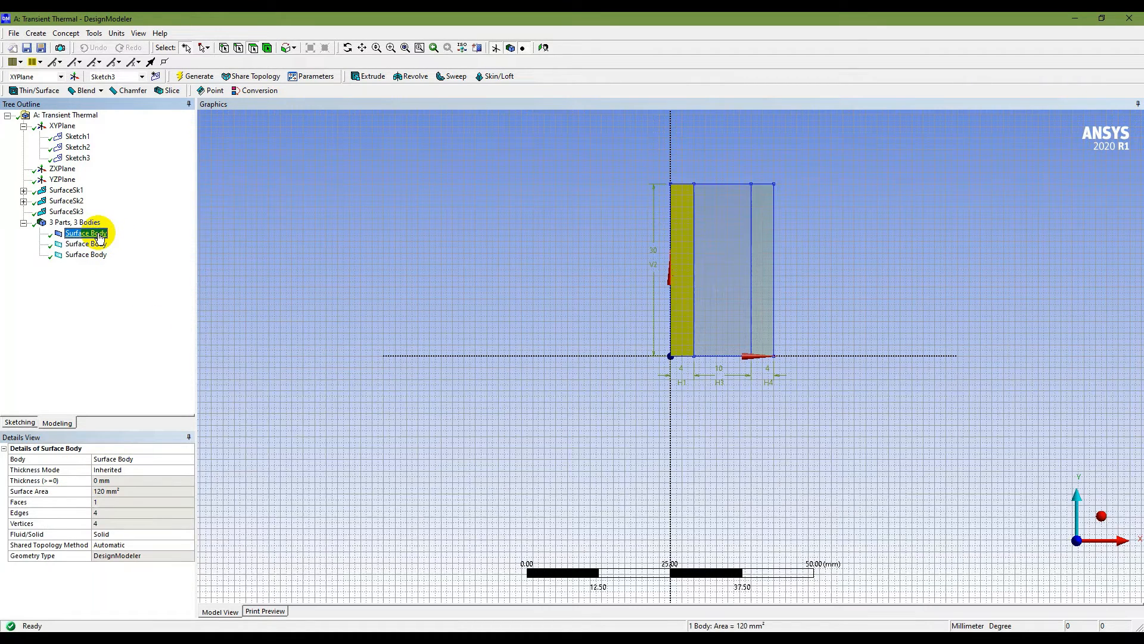
pyautogui.press('BackSpace')
pyautogui.write('Inside Glass')
pyautogui.press('Return')
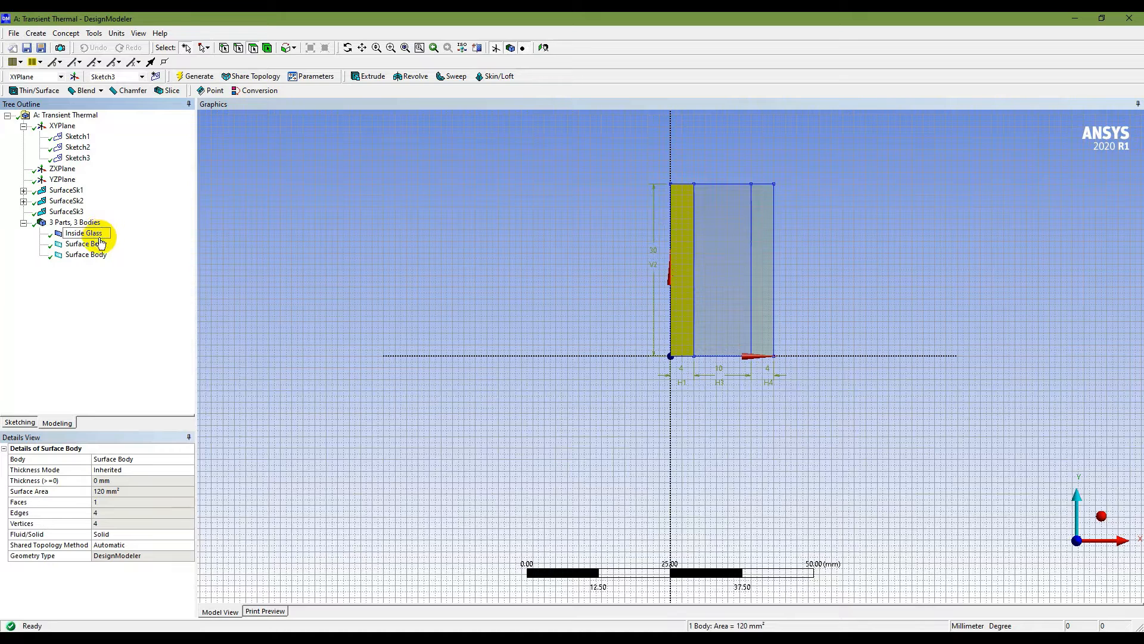
pyautogui.click(89, 244)
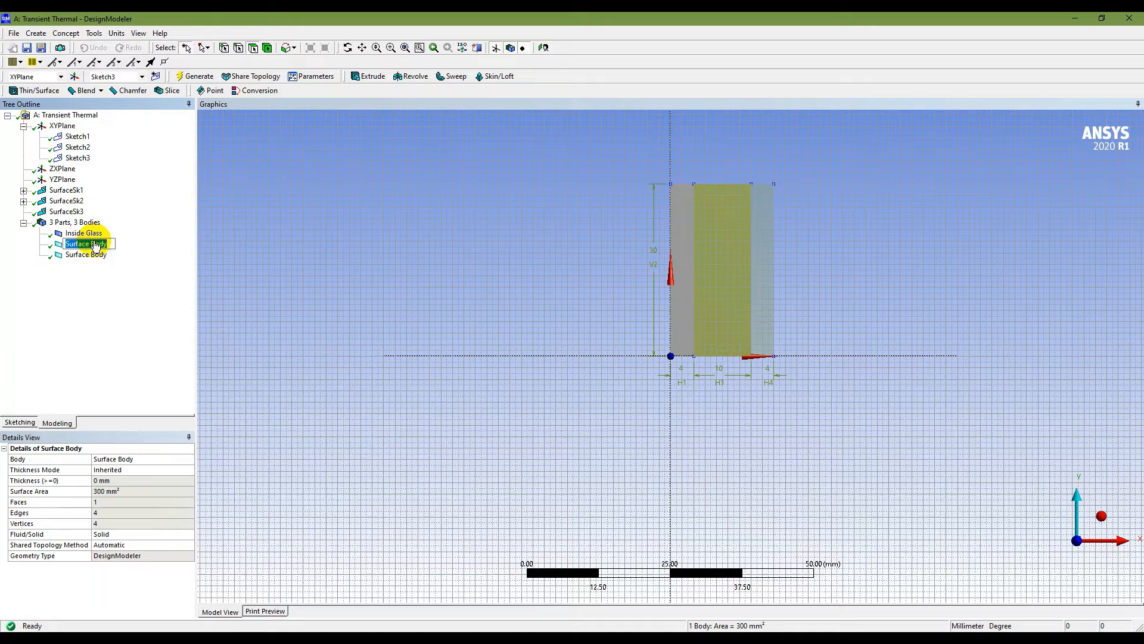
pyautogui.write('Air')
pyautogui.click(89, 255)
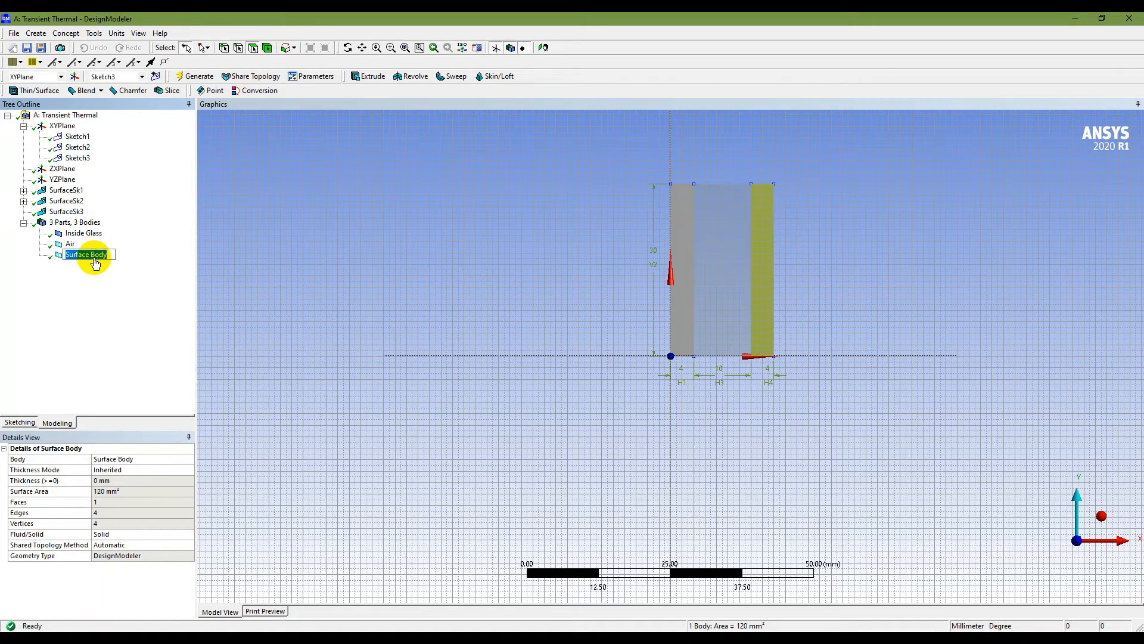
pyautogui.write('Ouside Glass')
# Turn off the 2D display of the sketching grid around the window geometry
pyautogui.click(19, 423)
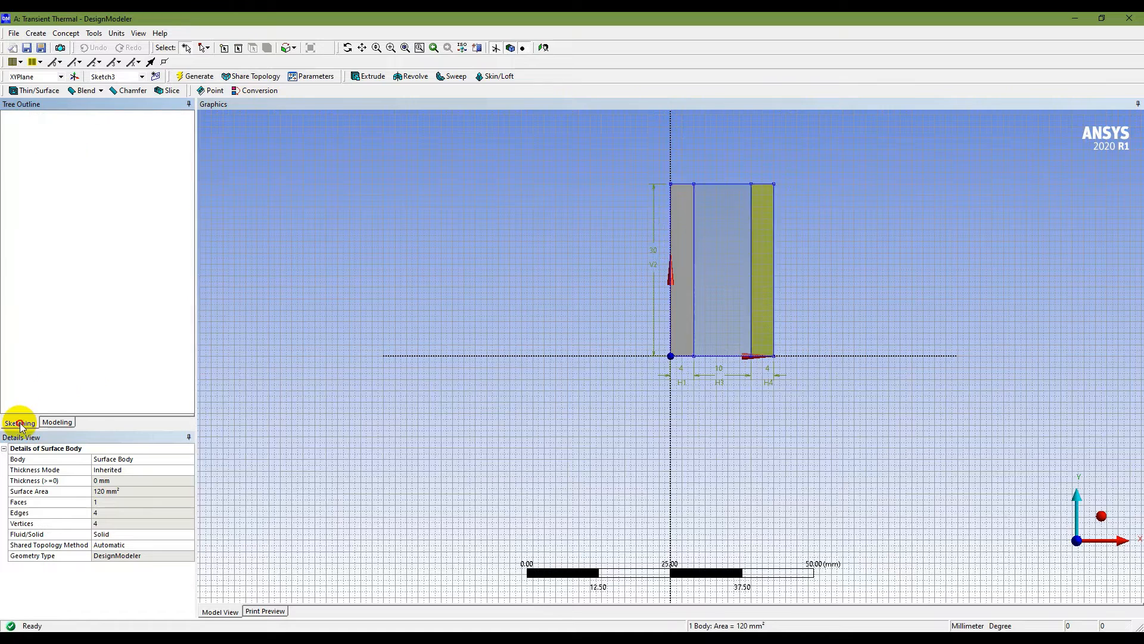
pyautogui.click(117, 405)
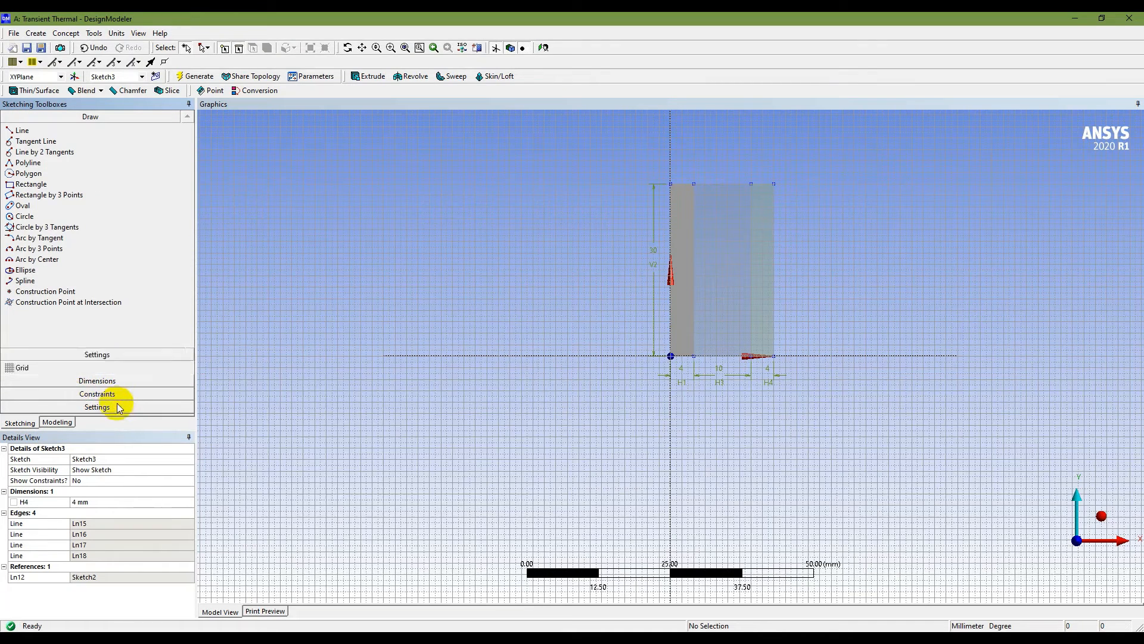
pyautogui.click(92, 183)
pyautogui.click(158, 182)
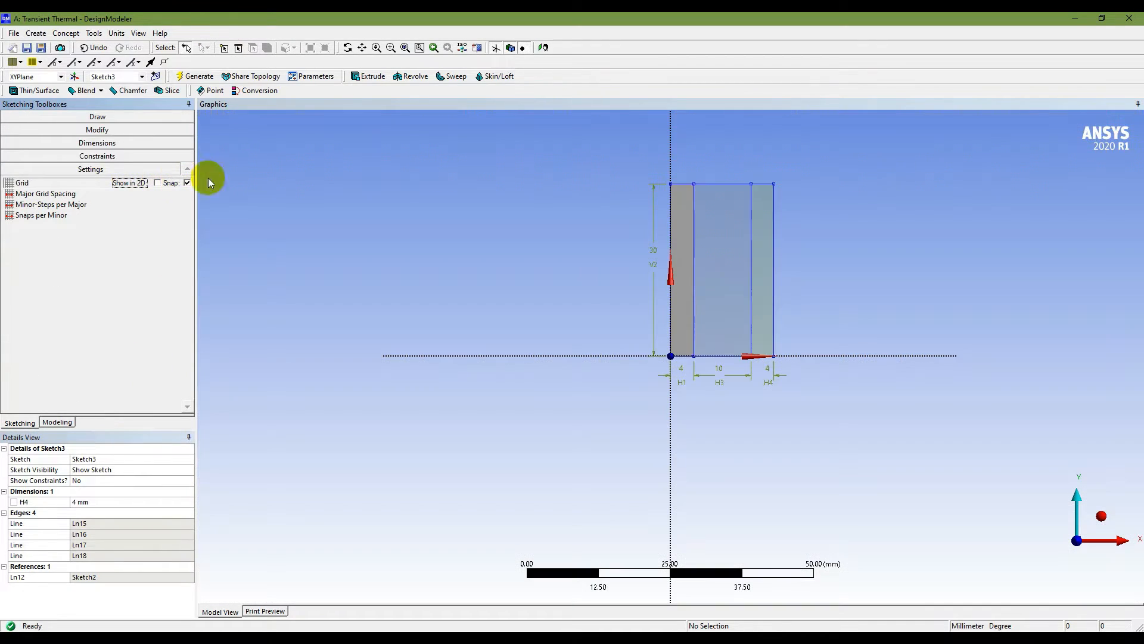
pyautogui.click(365, 255)
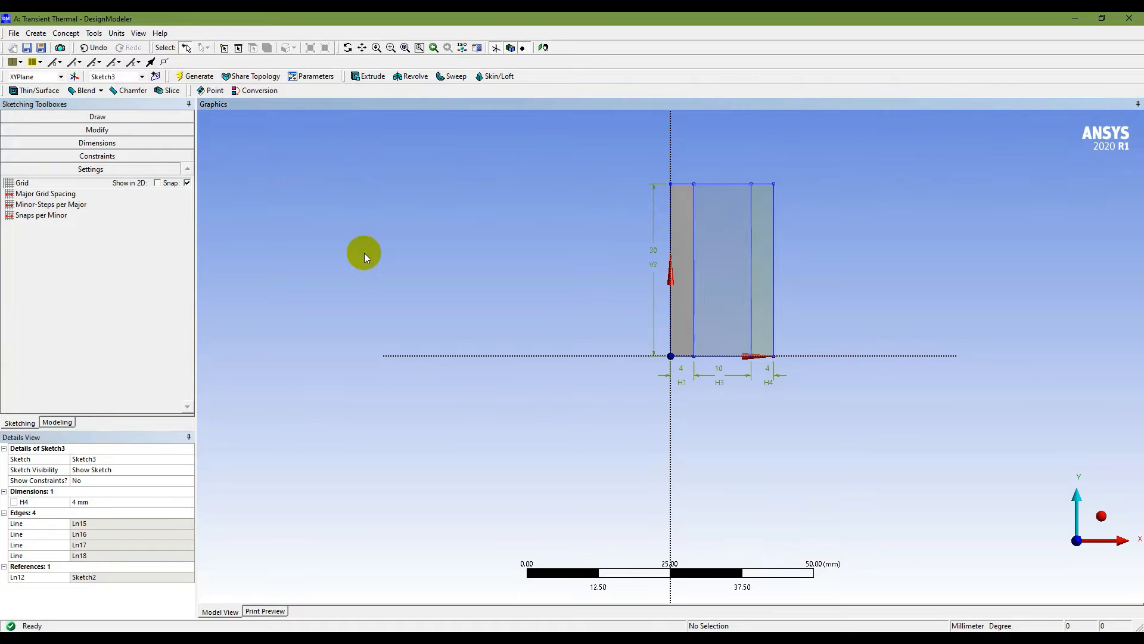
pyautogui.scroll(1, 820, 146)
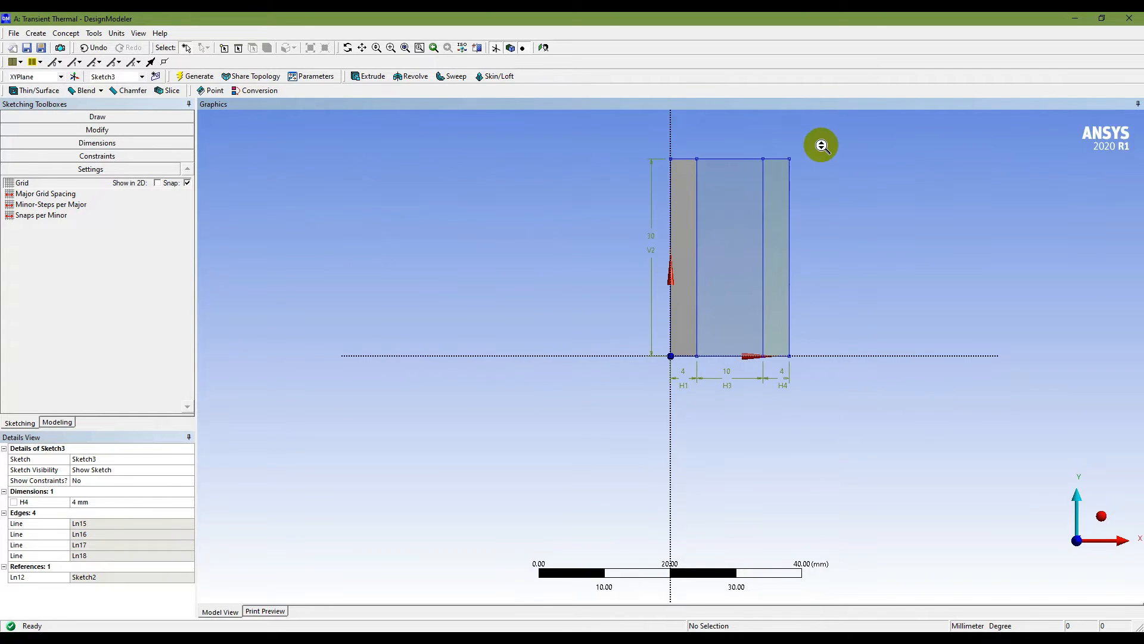
pyautogui.click(391, 47)
pyautogui.moveTo(609, 134); pyautogui.dragTo(830, 416)
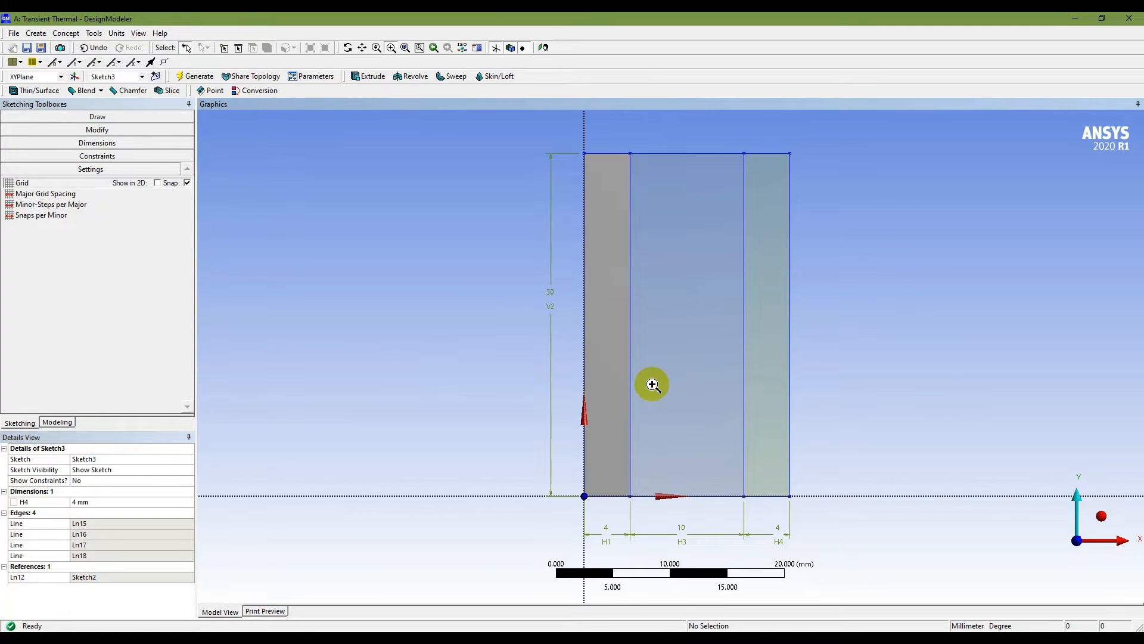
# Check the Model stage on the PowerPoint slide, switch to Workbench and open the Transient Thermal system's Model in Mechanical
pyautogui.hotkey('alt', 'Tab')
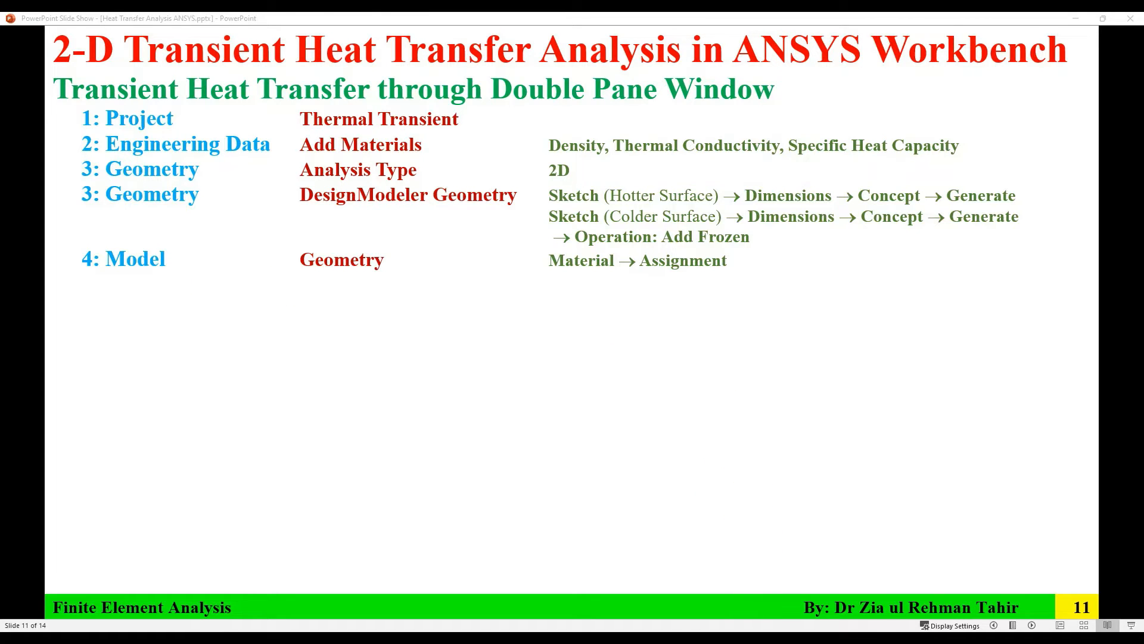
pyautogui.hotkey('alt', 'Tab')
pyautogui.click(224, 164)
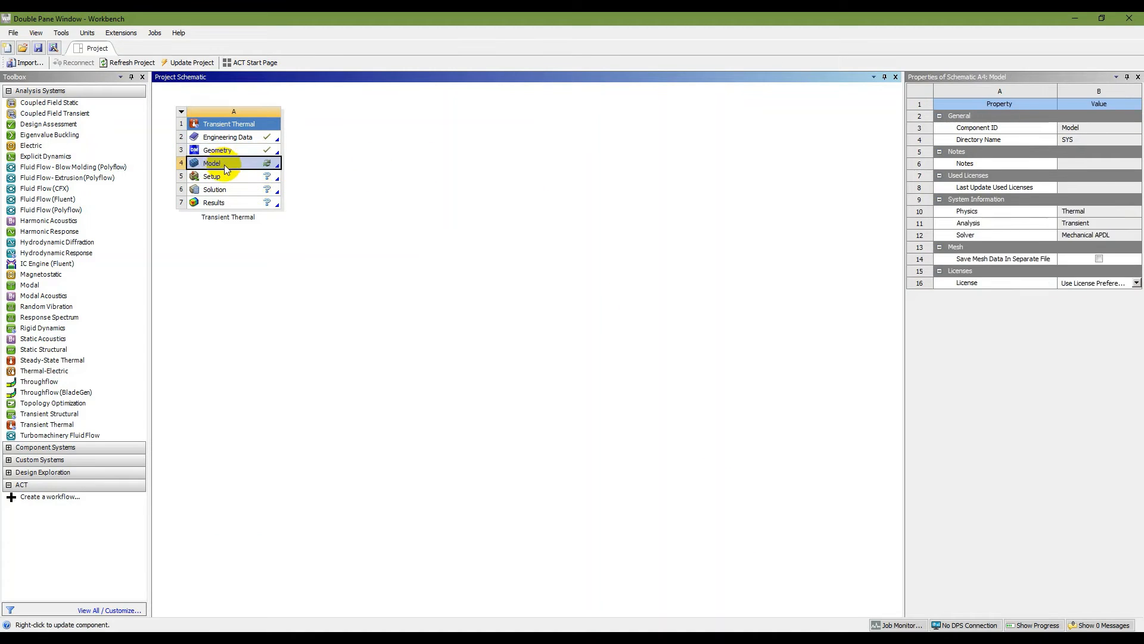
pyautogui.doubleClick(226, 166)
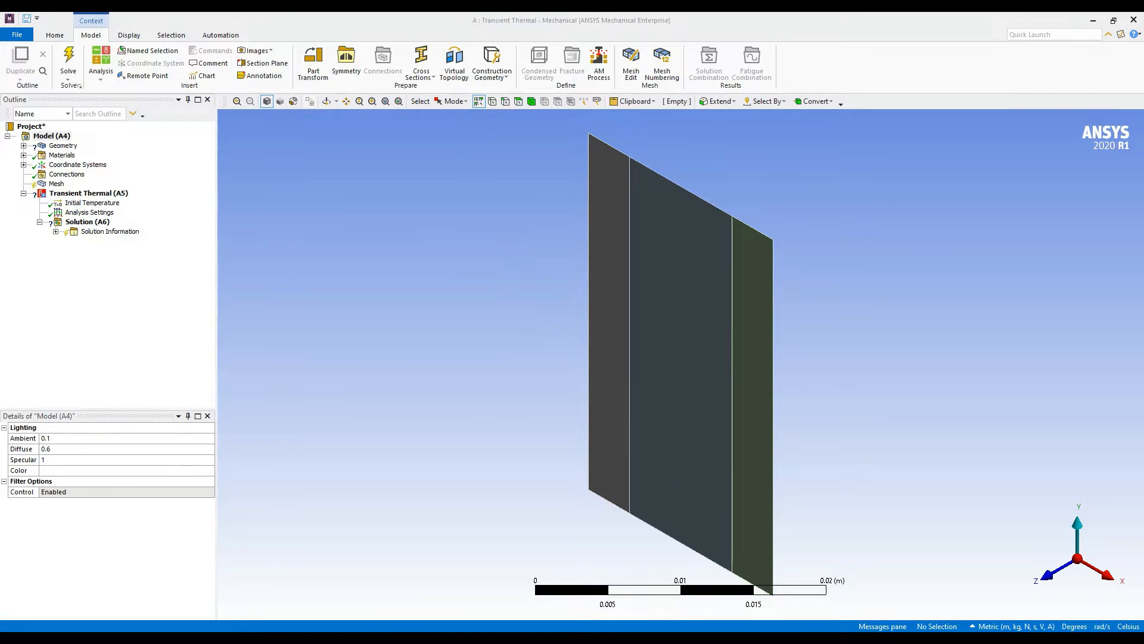
# Check the material assignment entry for the Model stage on the PowerPoint slide and return to Mechanical
pyautogui.hotkey('alt', 'Tab')
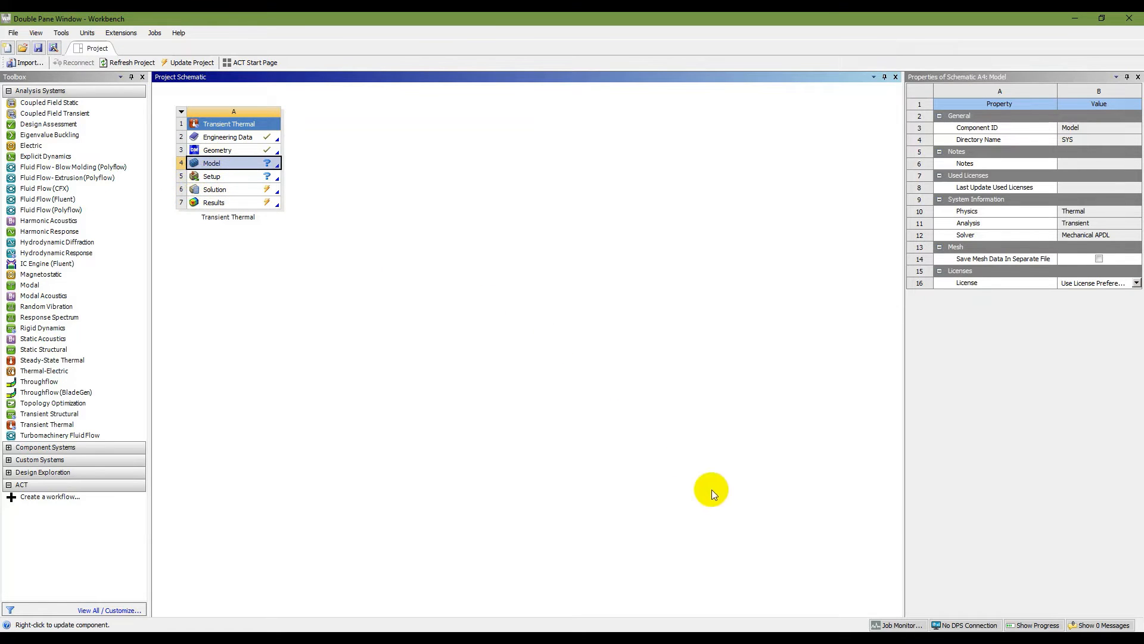
pyautogui.hotkey('alt', 'Tab')
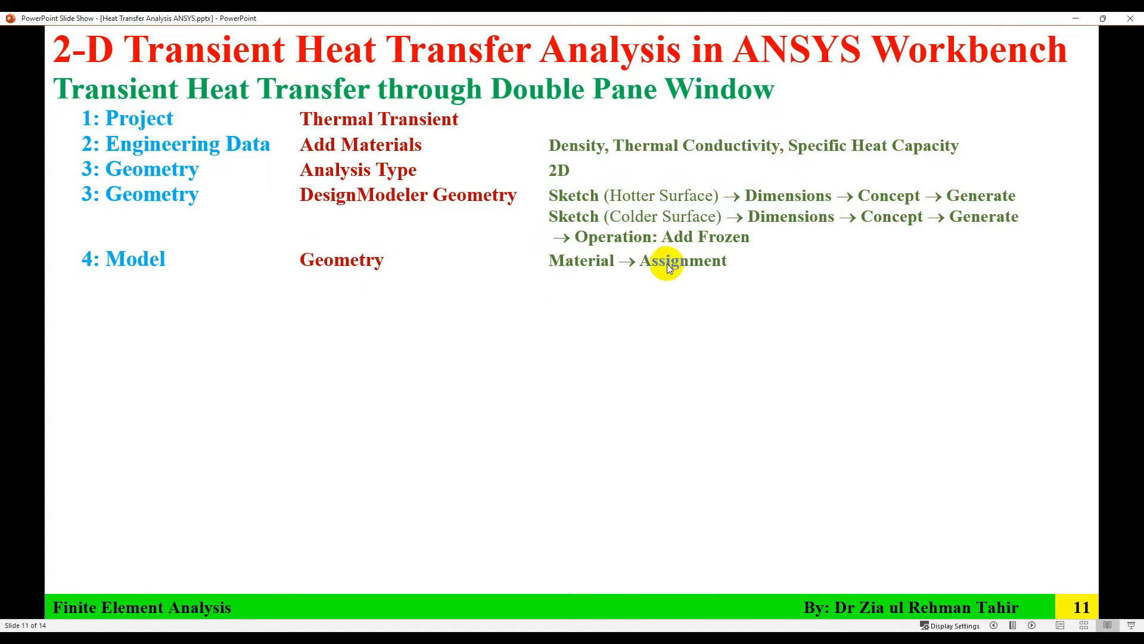
pyautogui.hotkey('alt', 'Tab')
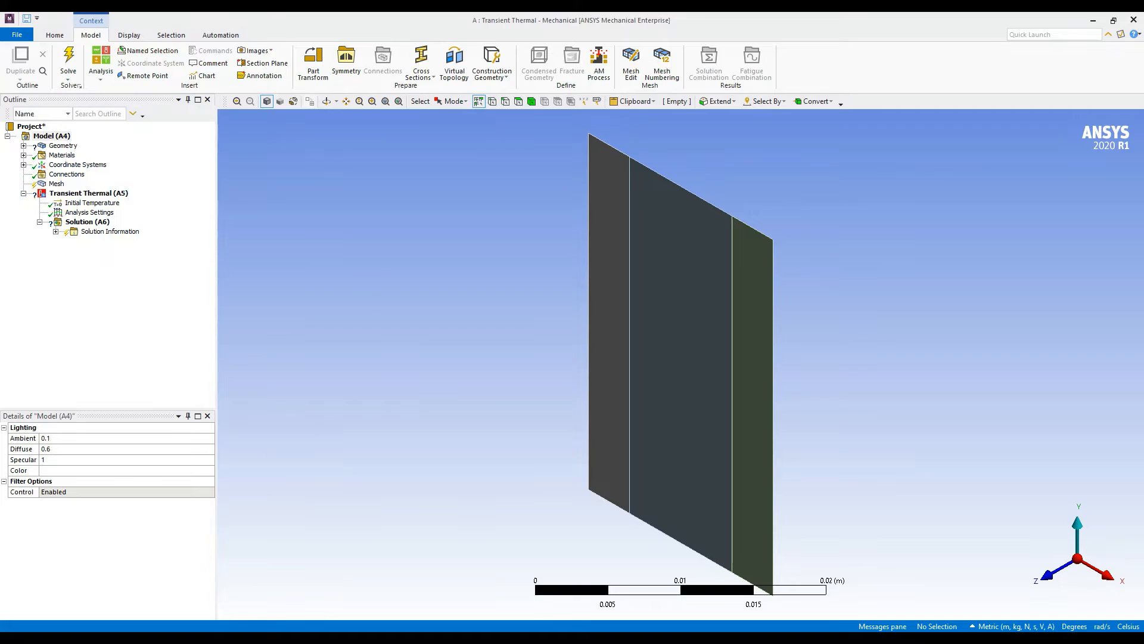
# Assign the Glass material to the Inside Glass body in the model's geometry
pyautogui.click(24, 145)
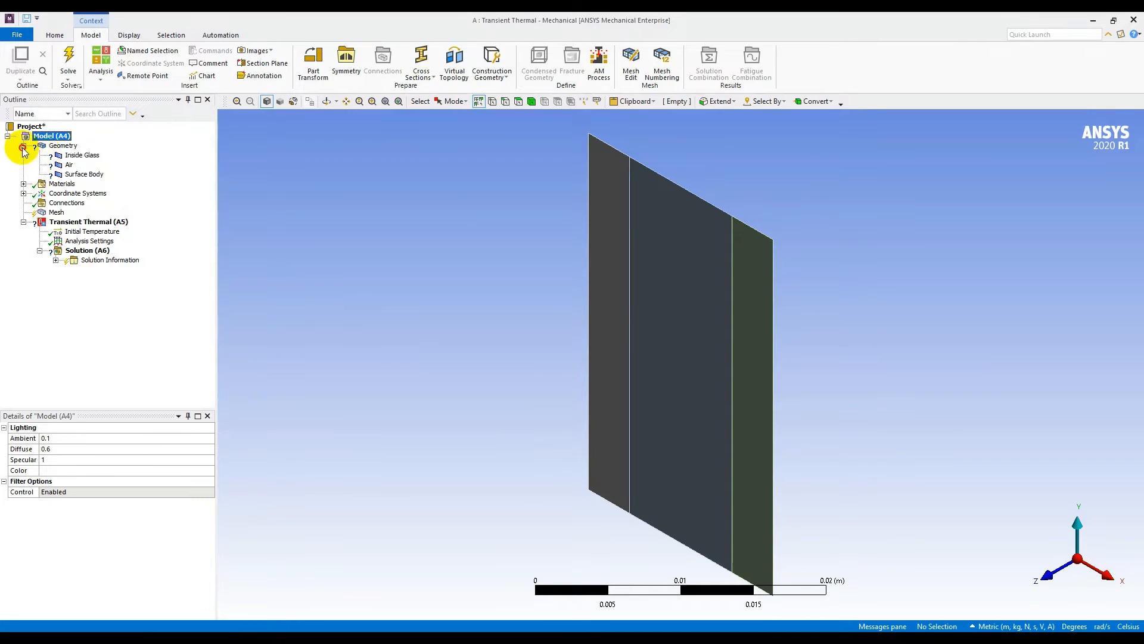
pyautogui.click(80, 155)
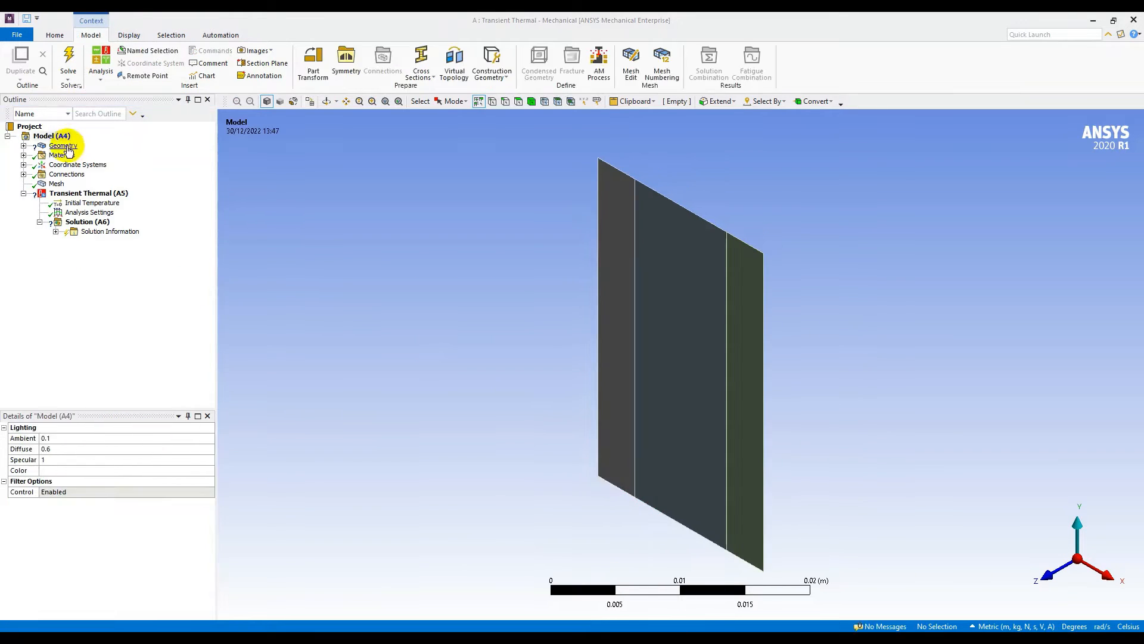
pyautogui.click(24, 147)
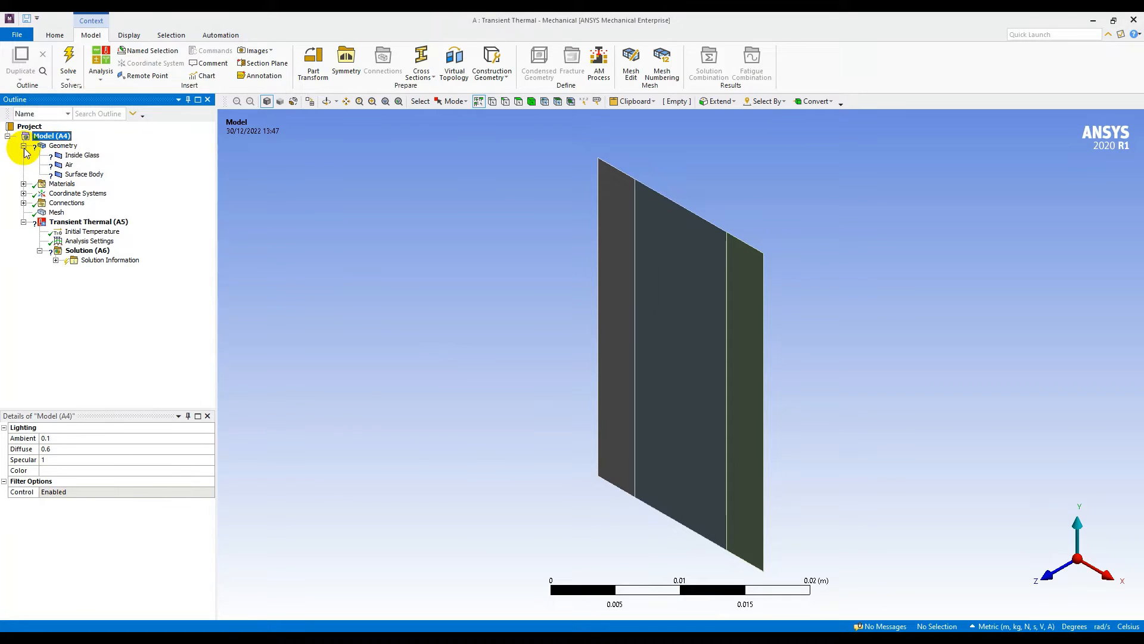
pyautogui.click(84, 156)
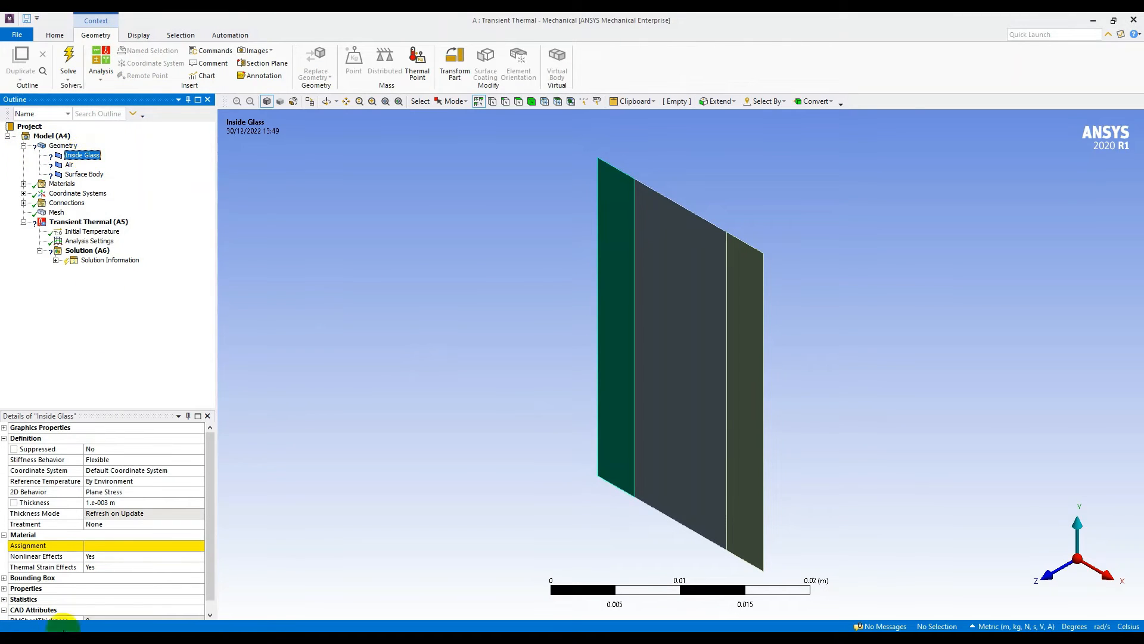
pyautogui.click(126, 545)
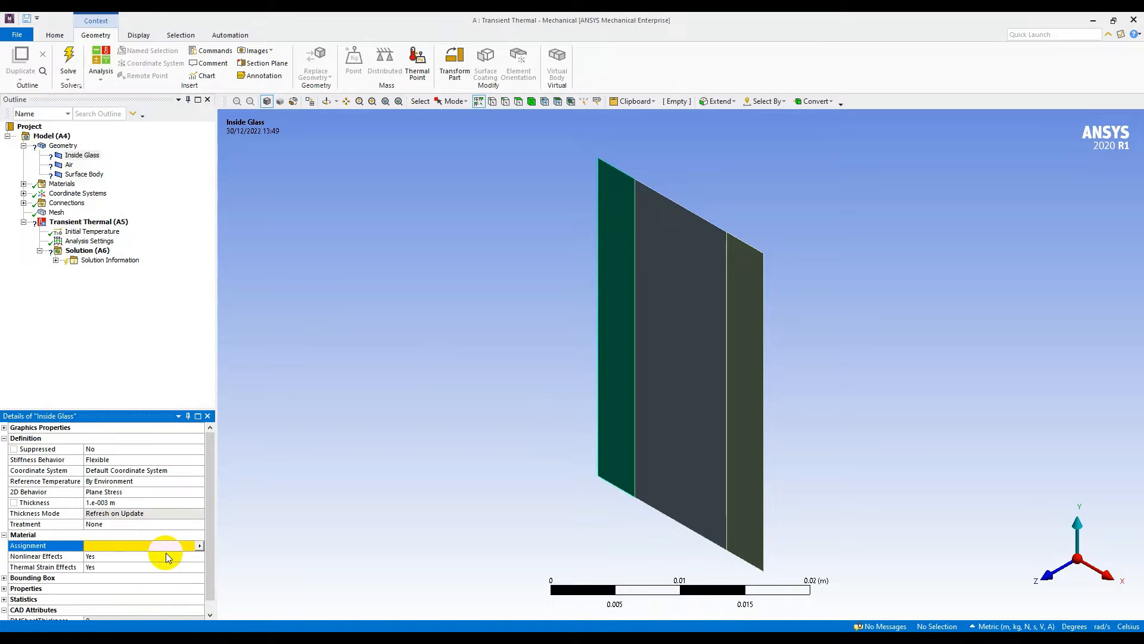
pyautogui.click(199, 546)
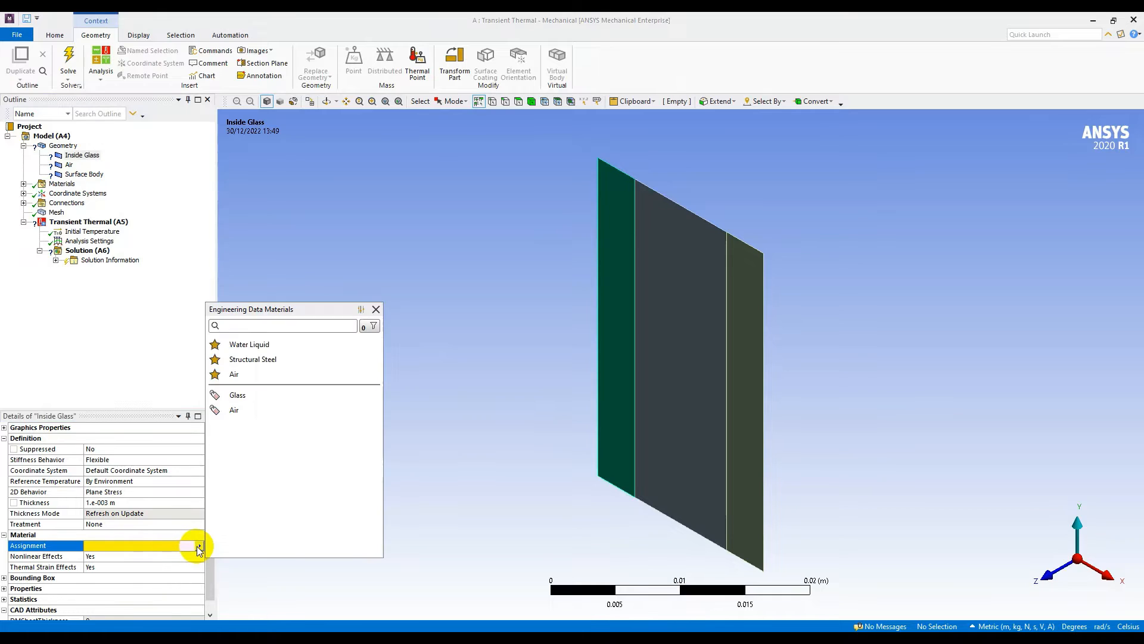
pyautogui.click(249, 396)
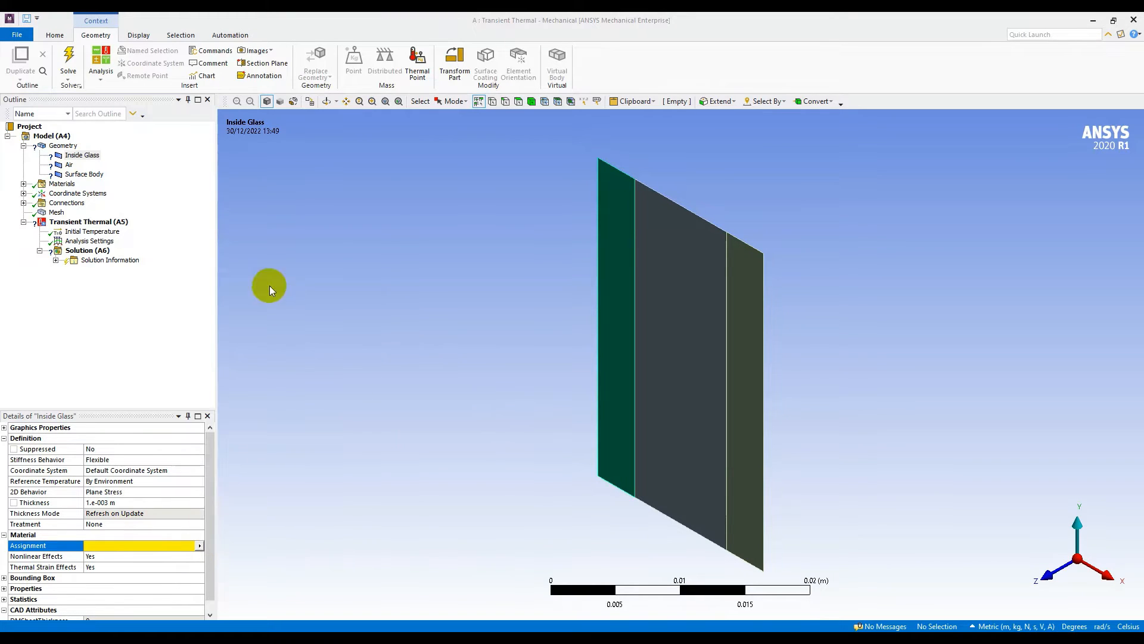
# Assign the Air material from the engineering data to the Air body between the panes
pyautogui.click(69, 165)
pyautogui.click(188, 548)
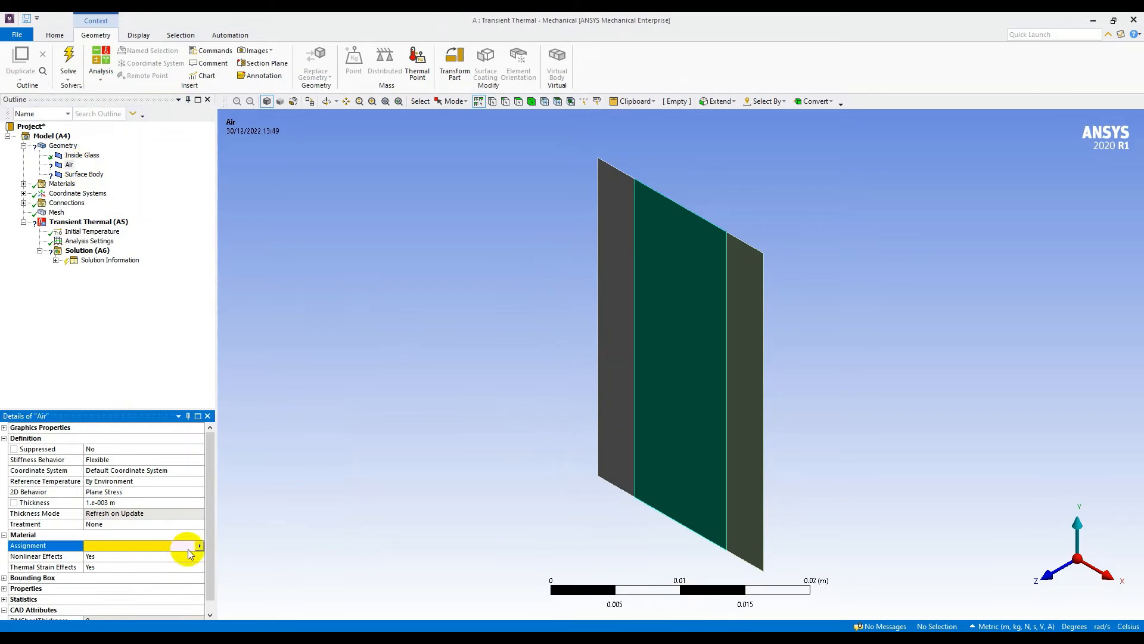
pyautogui.click(199, 547)
pyautogui.click(232, 408)
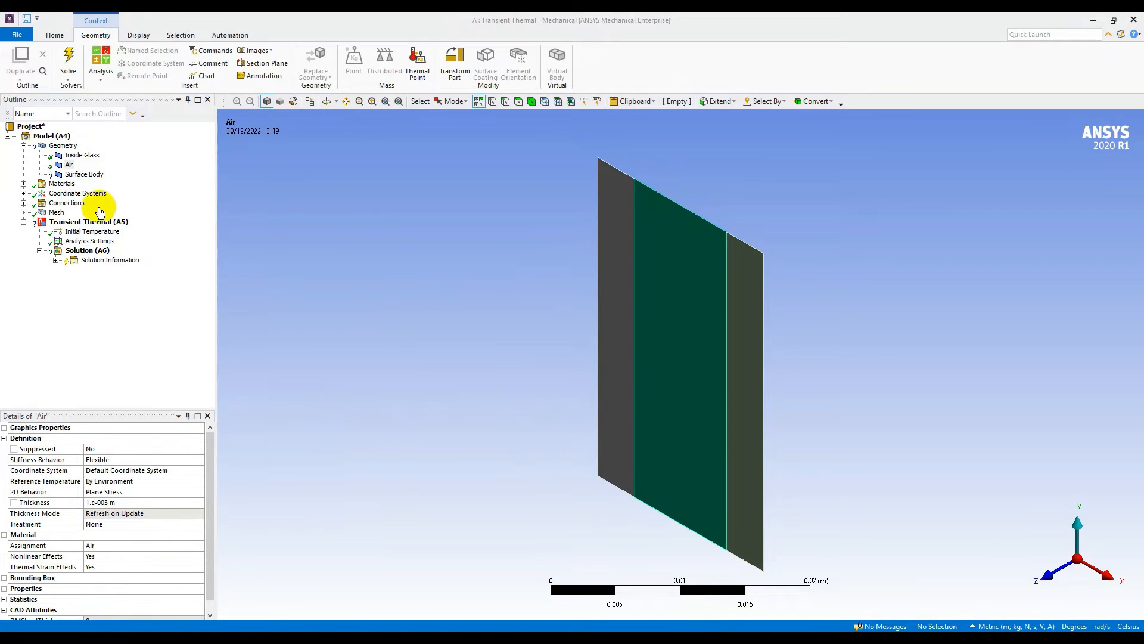
# Assign the Glass material to the second pane, the body still named Surface Body
pyautogui.click(82, 174)
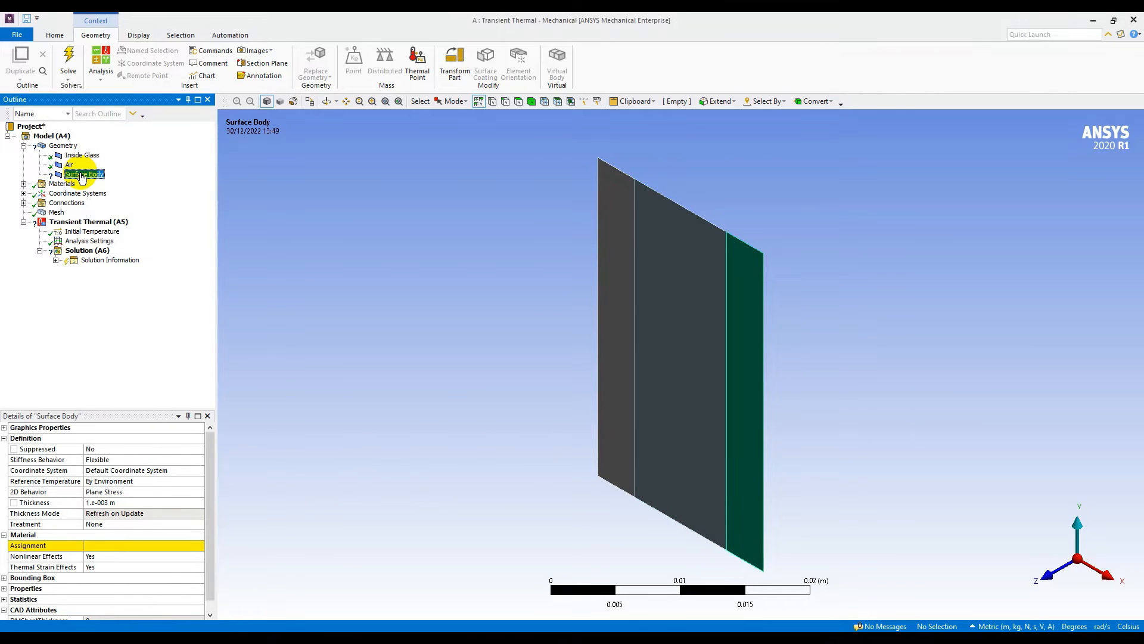
pyautogui.click(163, 545)
pyautogui.click(199, 546)
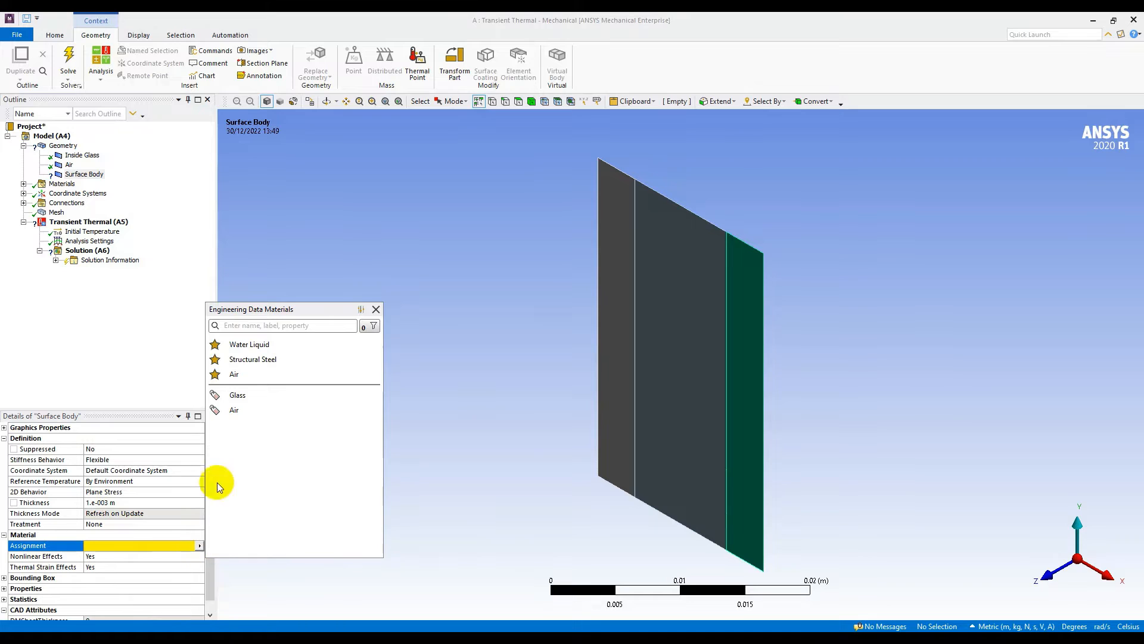
pyautogui.click(250, 395)
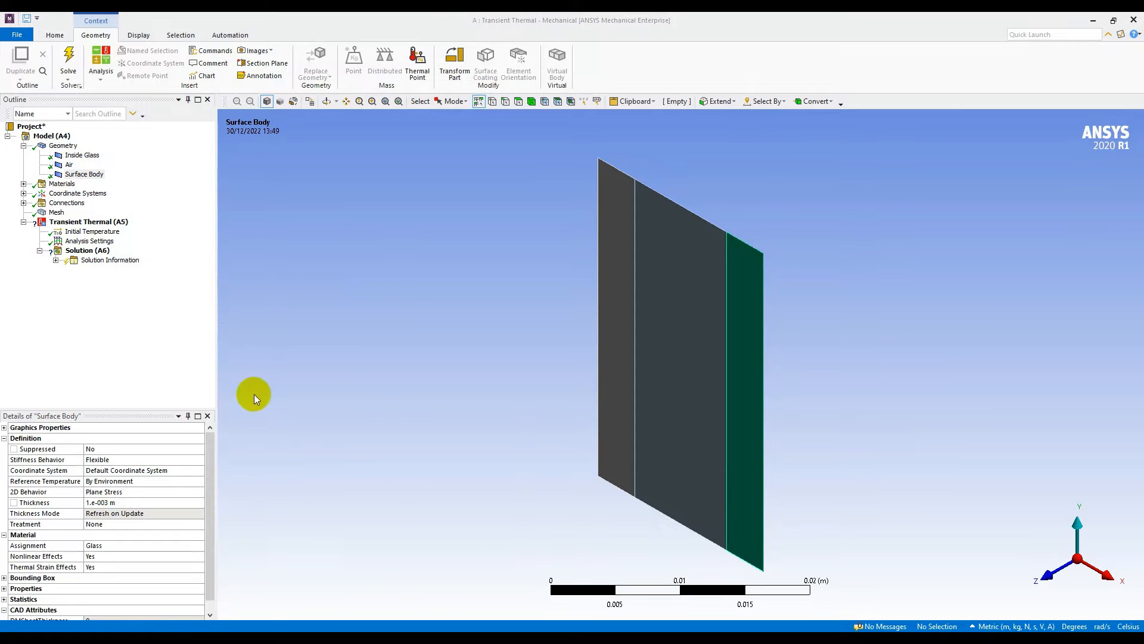
# Review the three window bodies one by one facing the XY plane, and check them against the double pane problem figure in PowerPoint
pyautogui.click(81, 155)
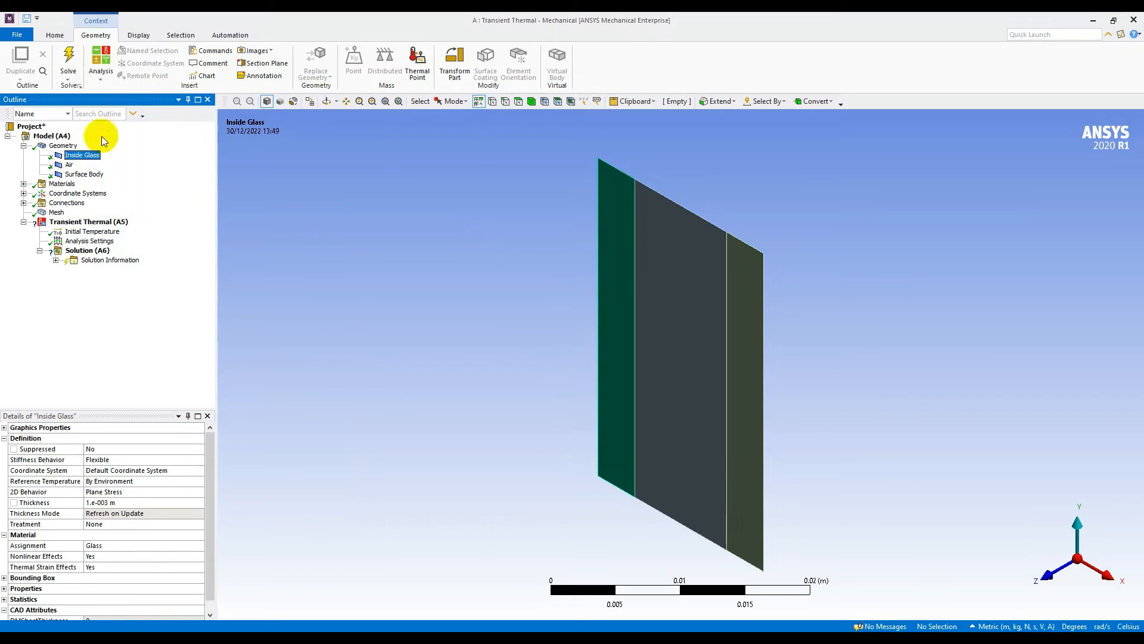
pyautogui.click(1047, 575)
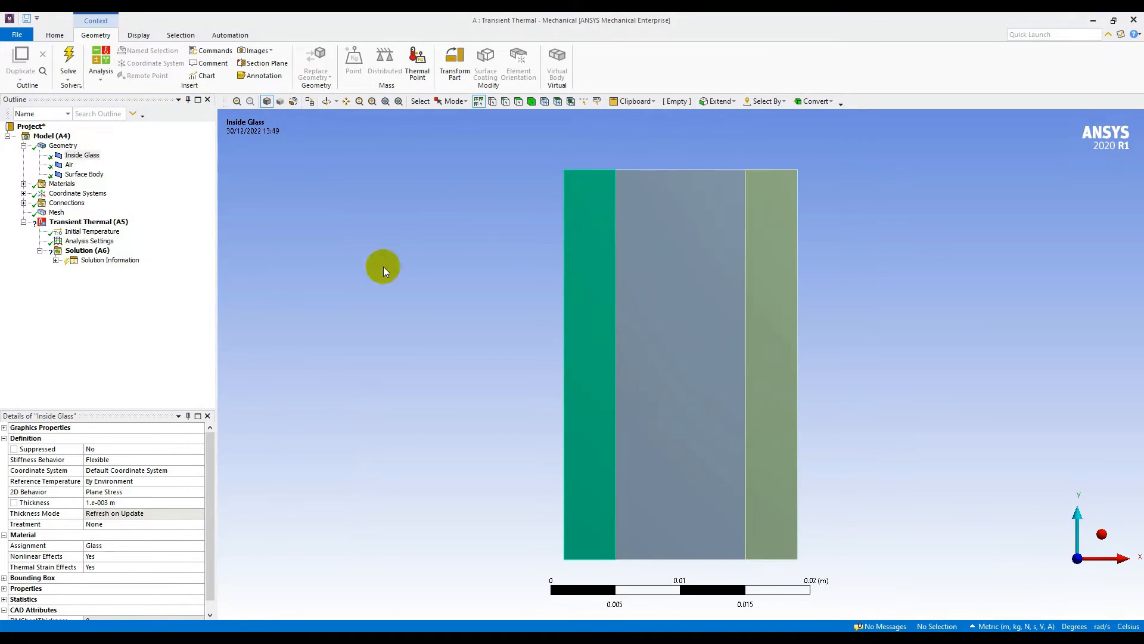
pyautogui.click(70, 165)
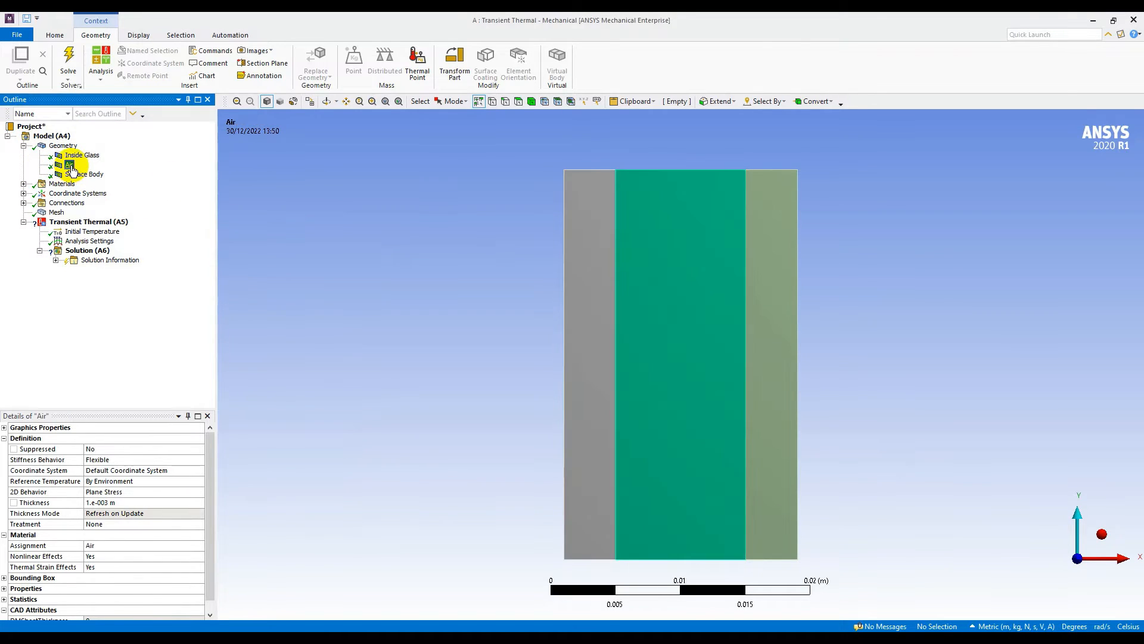
pyautogui.click(84, 174)
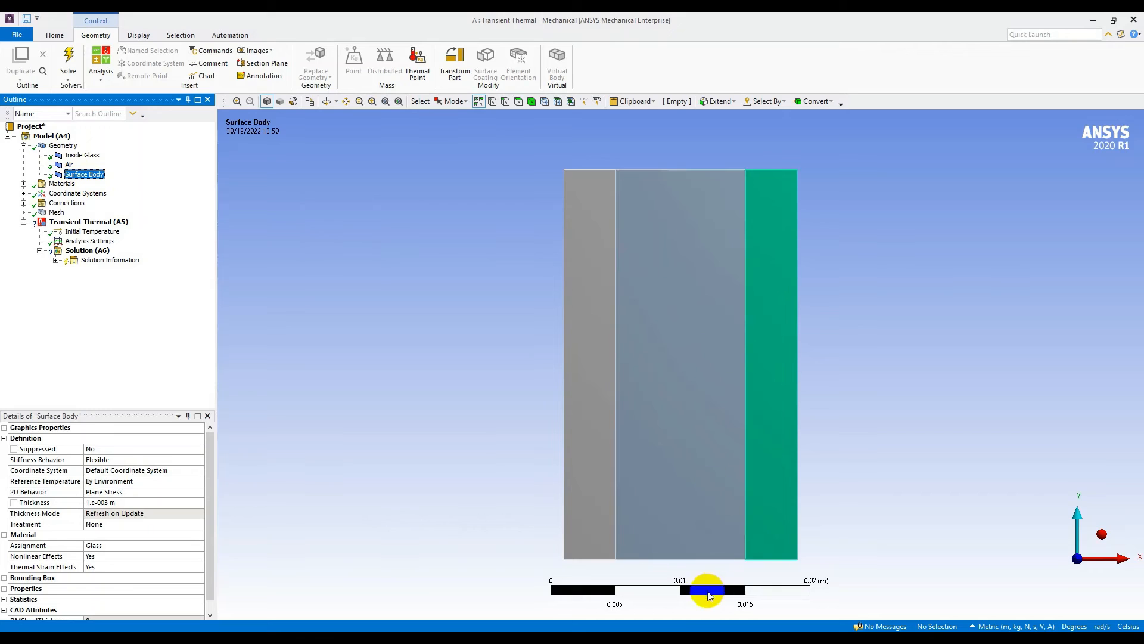
pyautogui.click(572, 640)
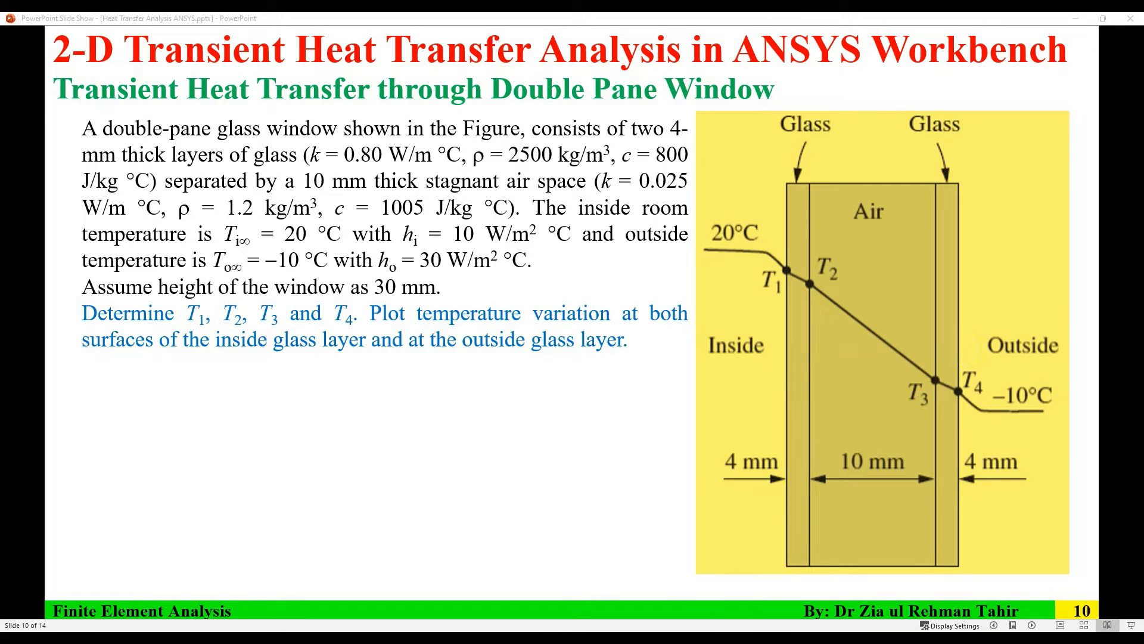
pyautogui.hotkey('alt', 'Tab')
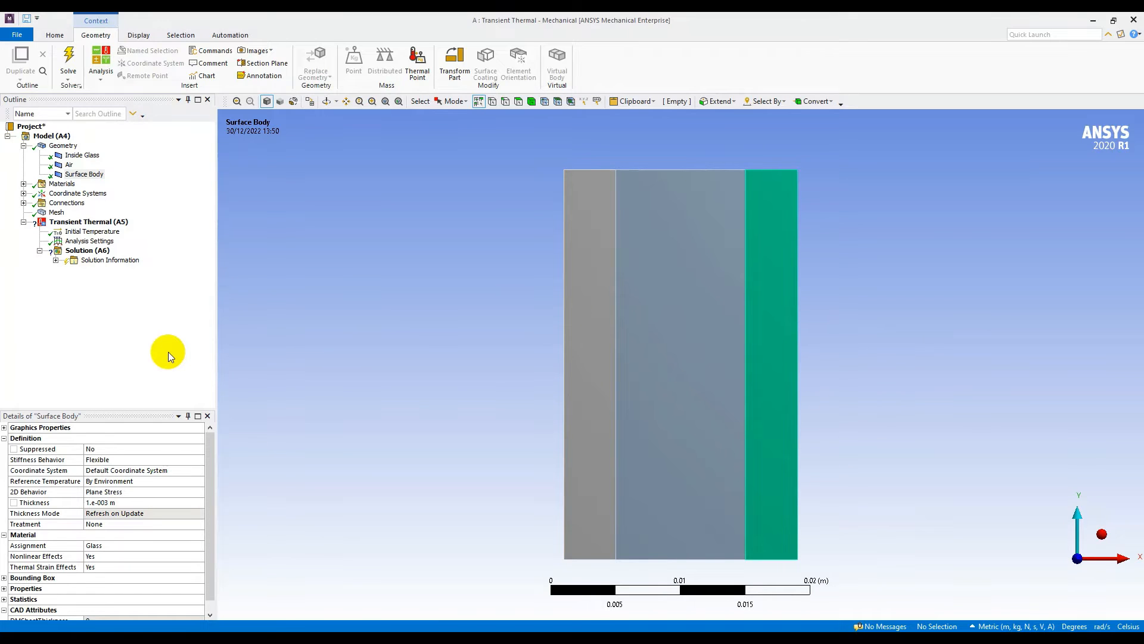
# Add a path as construction geometry to the model and rename it Path A
pyautogui.click(51, 136)
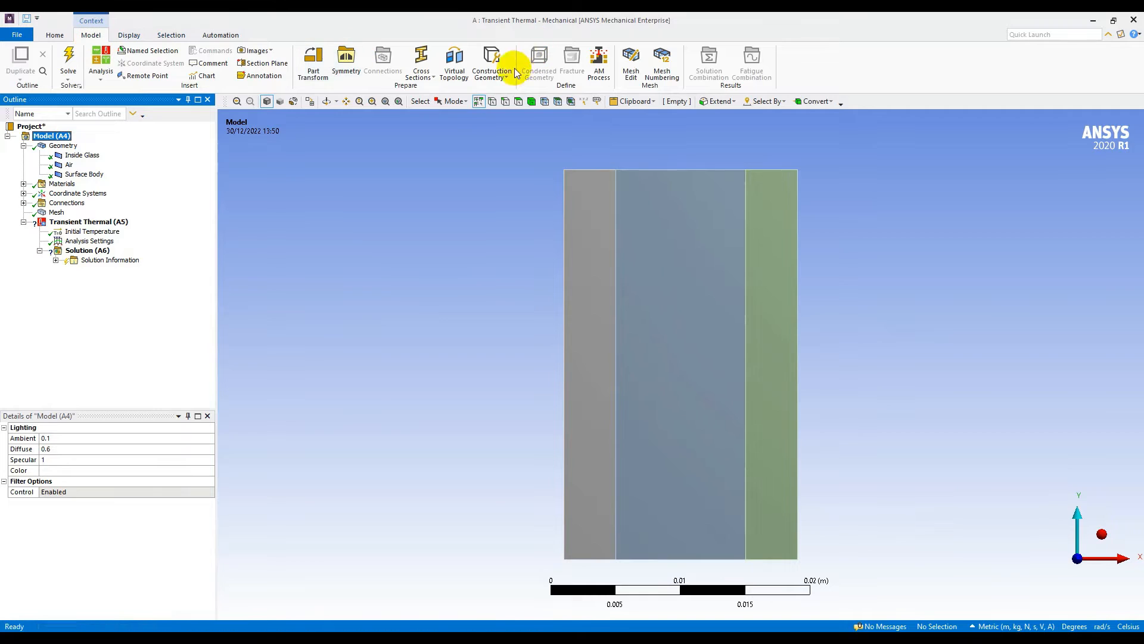
pyautogui.click(493, 66)
pyautogui.click(496, 87)
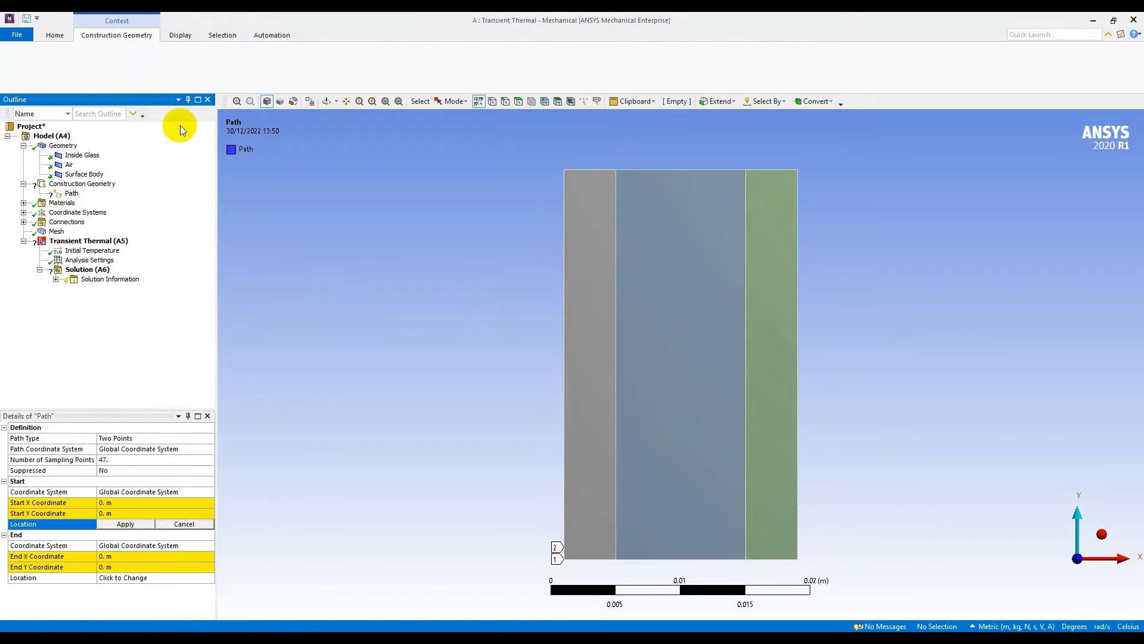
pyautogui.click(72, 194)
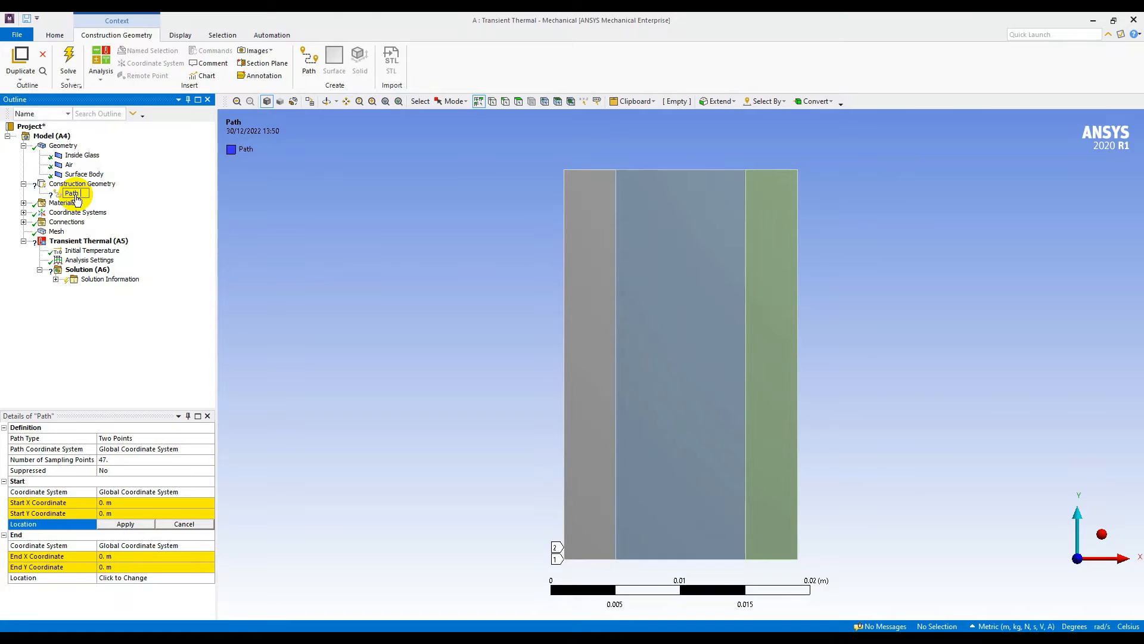
pyautogui.press('Return')
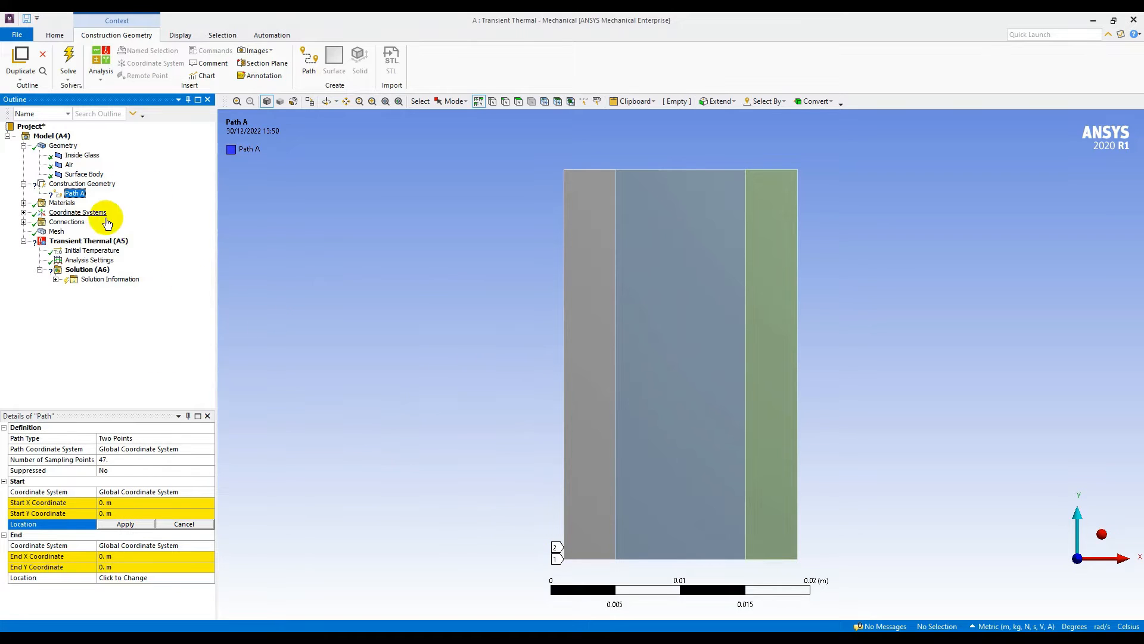
# Check the global coordinate system's origin and set Path A's start Y coordinate to 15e-3 m
pyautogui.click(78, 213)
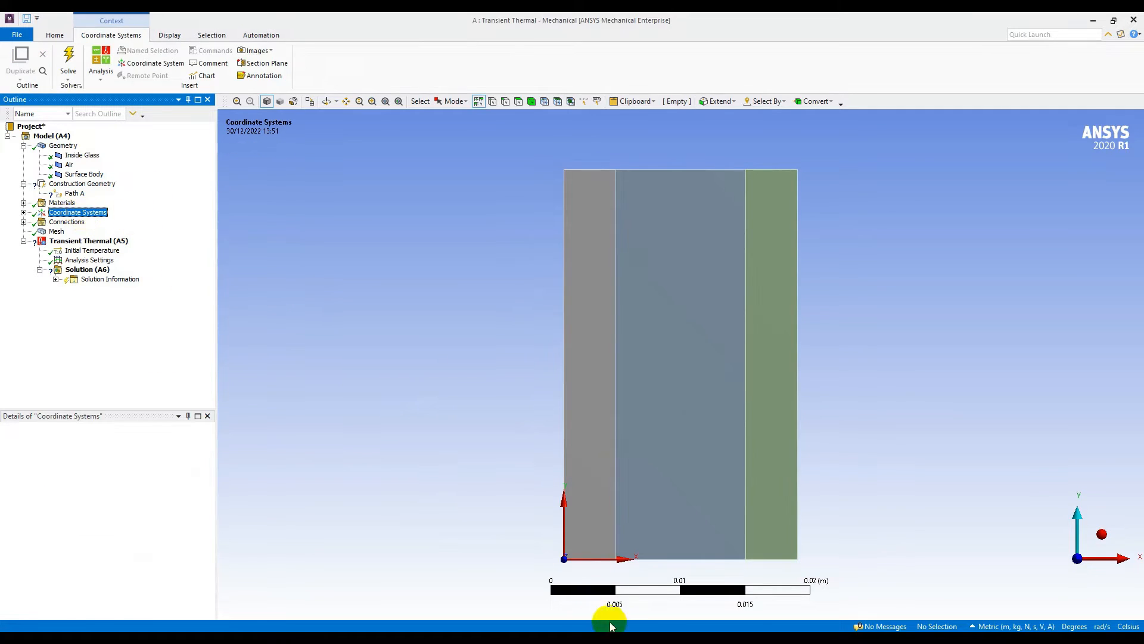
pyautogui.click(75, 193)
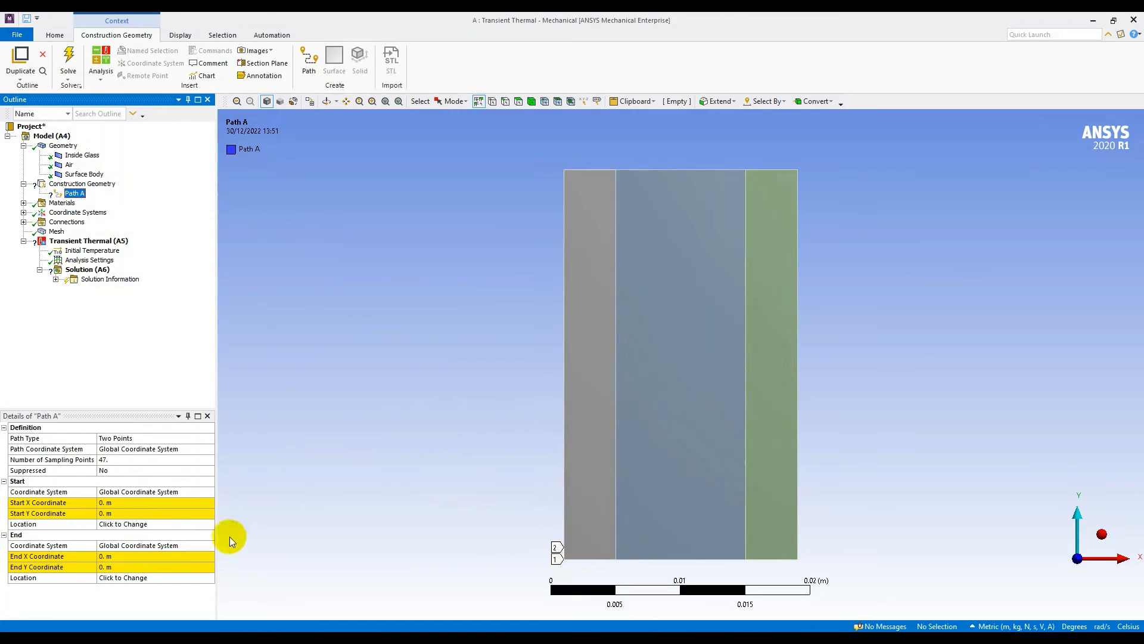
pyautogui.click(123, 514)
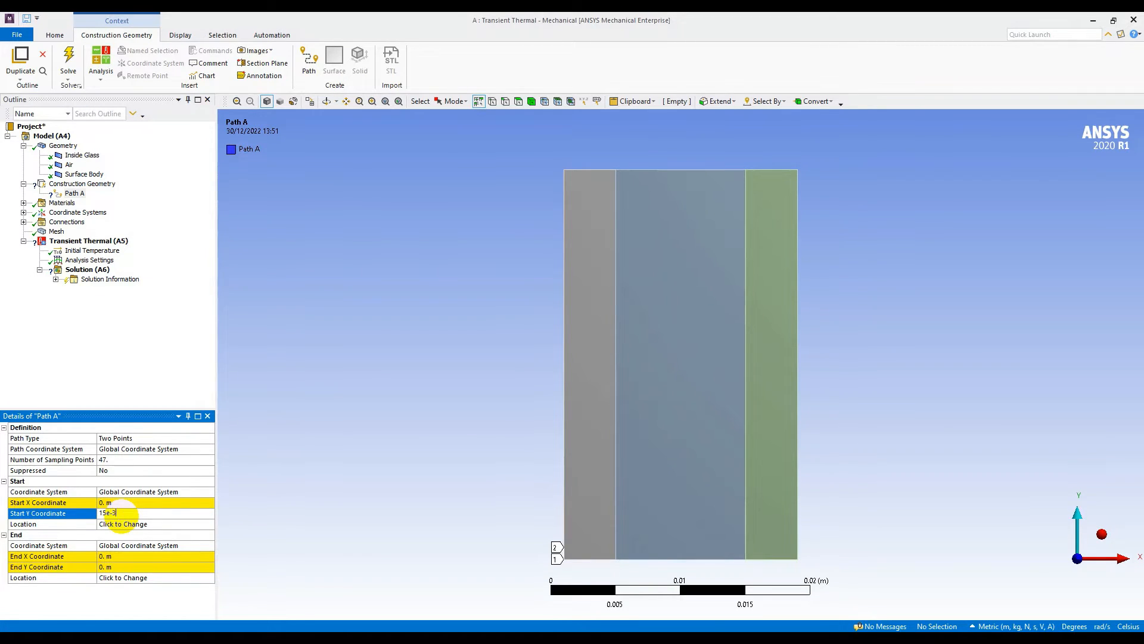
pyautogui.press('Return')
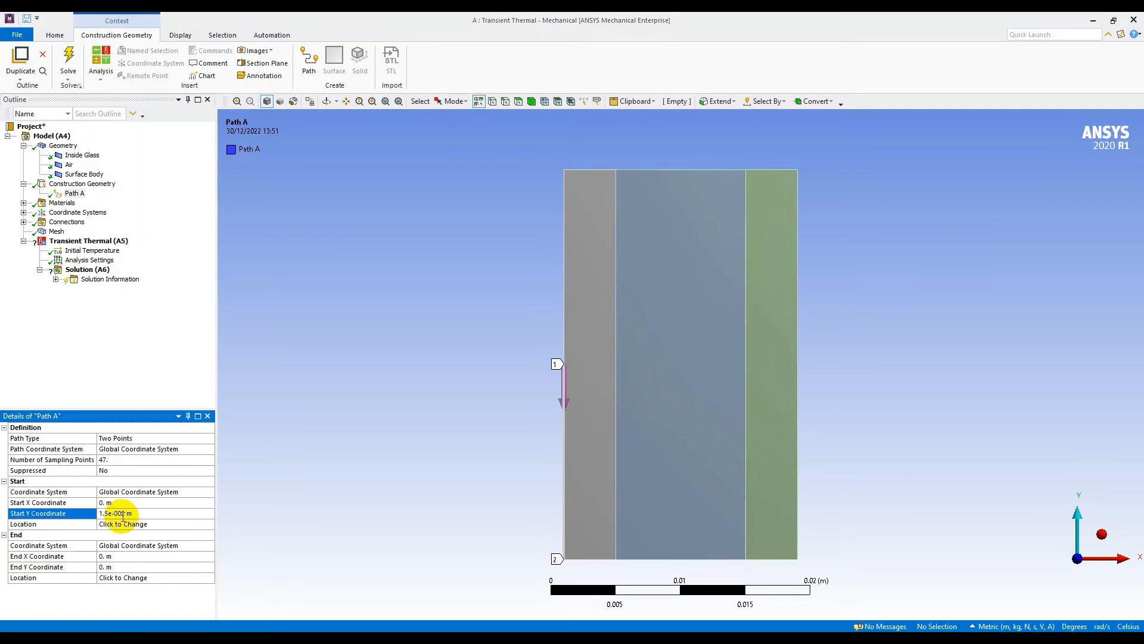
# Set Path A's end point to X 18e-3 m and Y 15e-3 m, crossing the window horizontally at mid-height
pyautogui.click(133, 556)
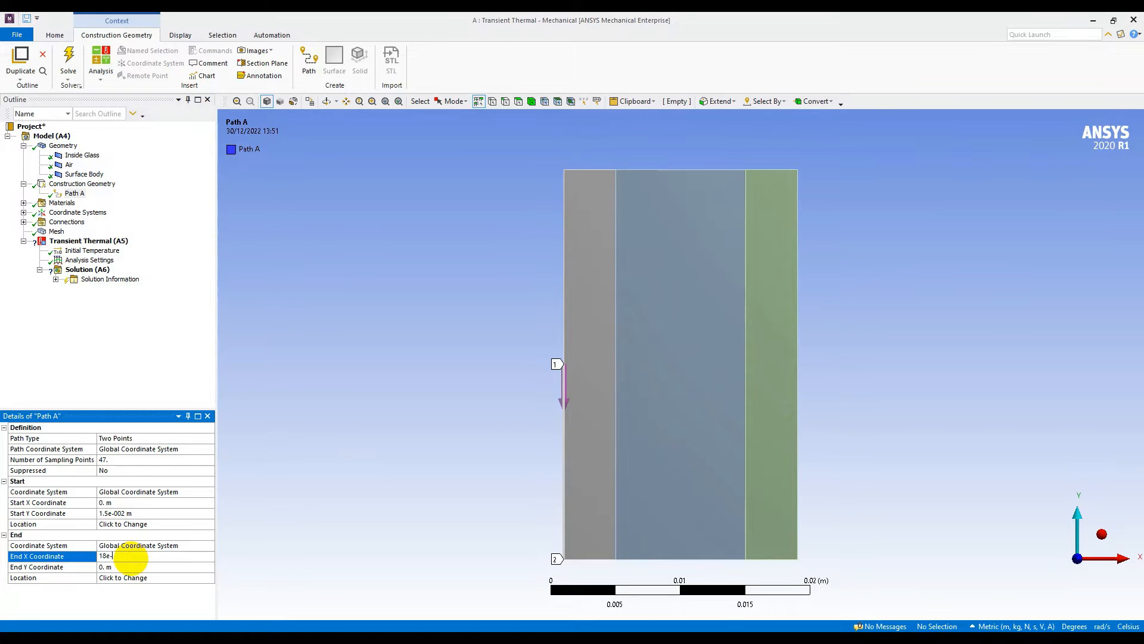
pyautogui.press('Return')
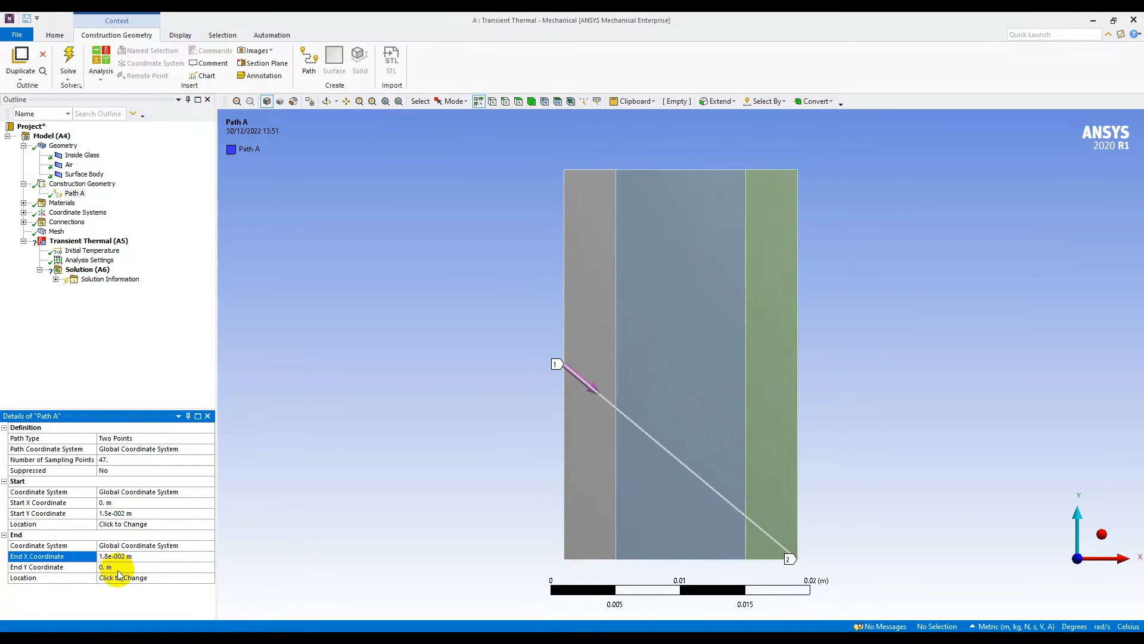
pyautogui.click(124, 566)
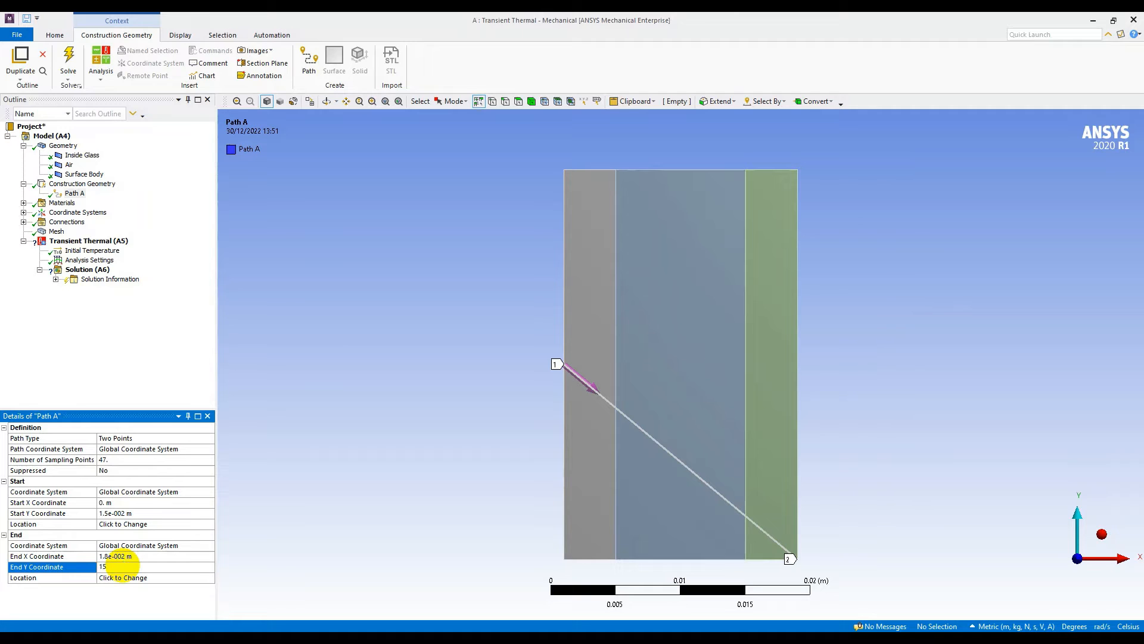
pyautogui.write('15e-3')
pyautogui.press('Return')
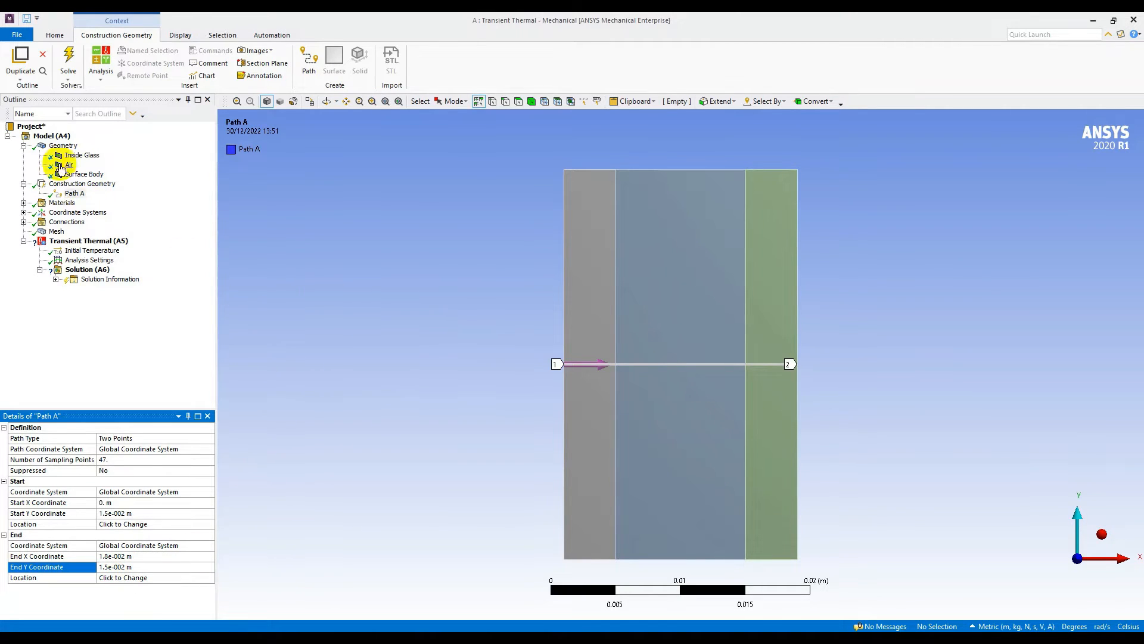
# Check the available unit systems and the one active for the model
pyautogui.click(51, 136)
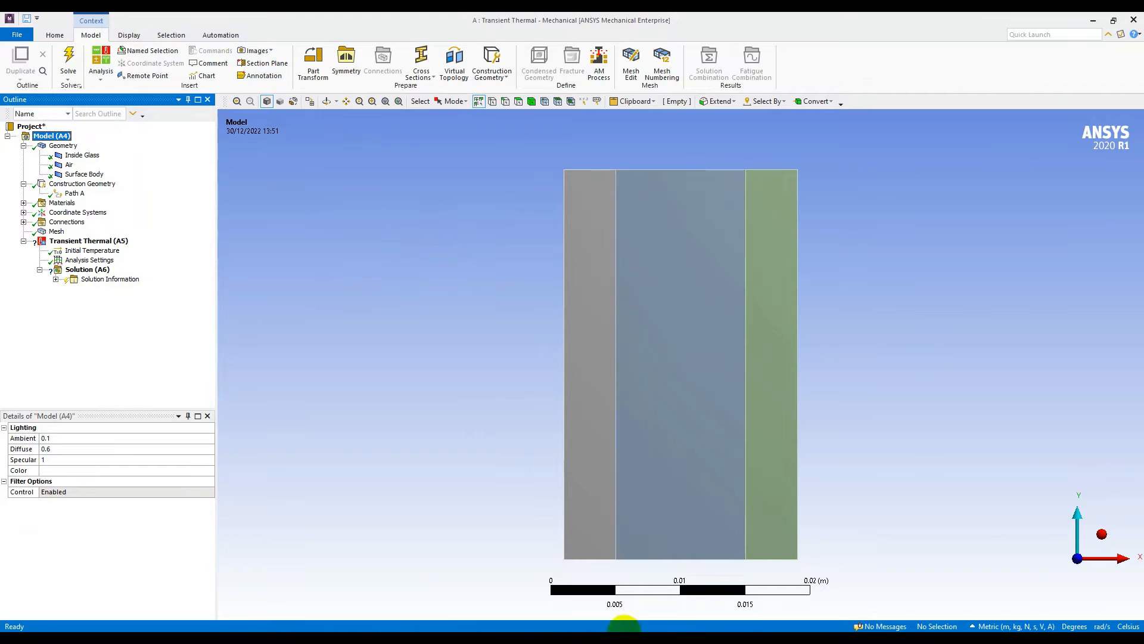
pyautogui.click(55, 35)
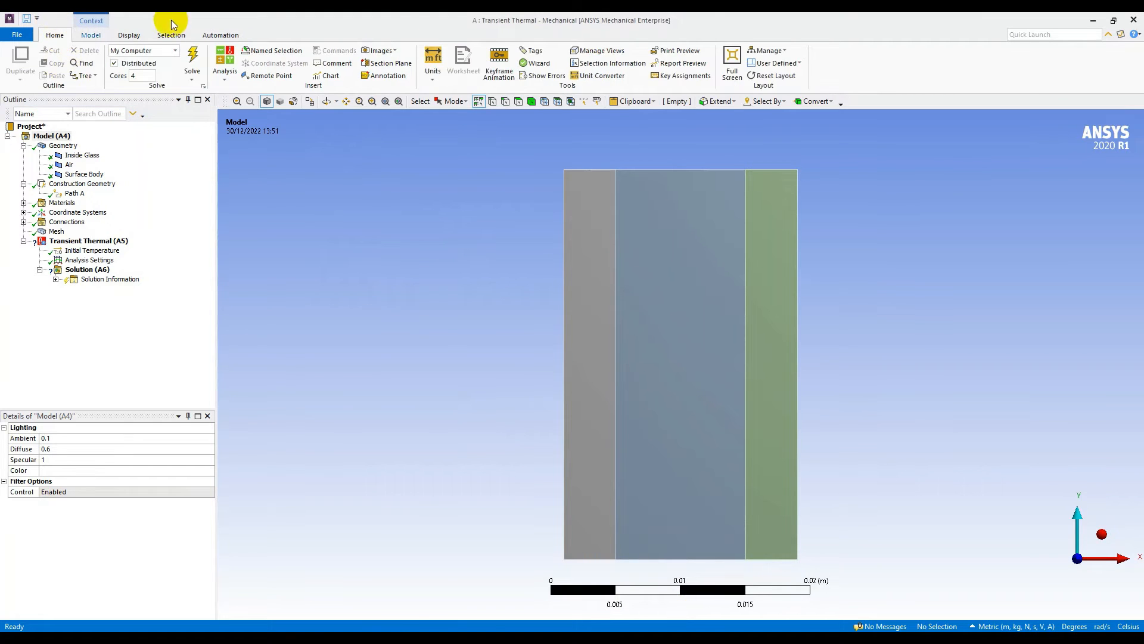
pyautogui.click(432, 81)
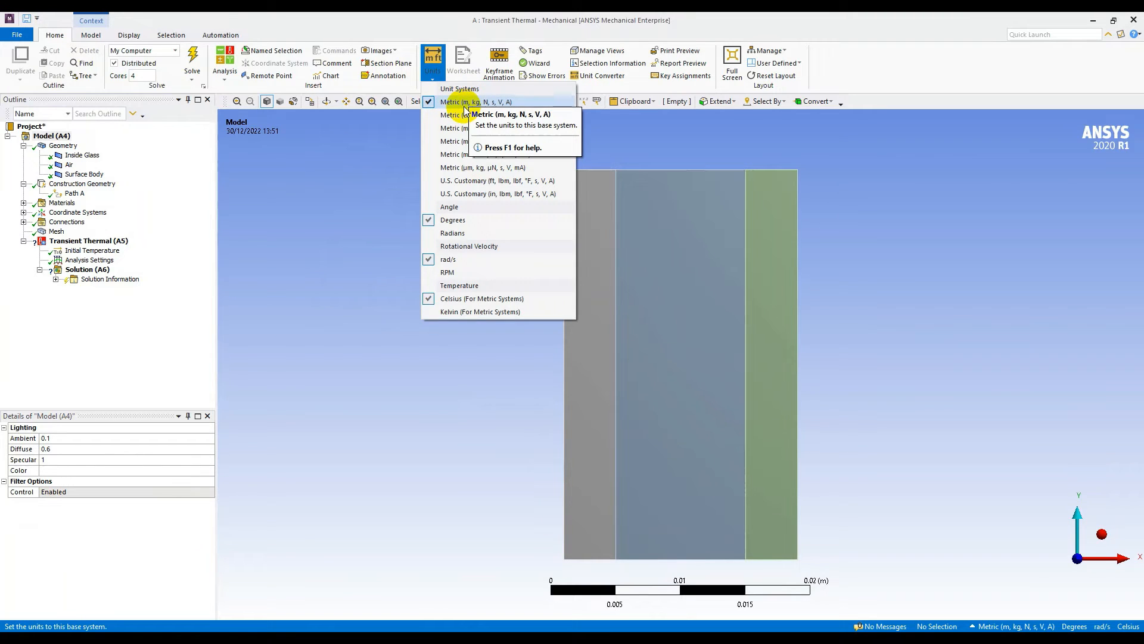
# Review the thermal properties of the Glass material assigned to the Inside Glass body
pyautogui.click(83, 155)
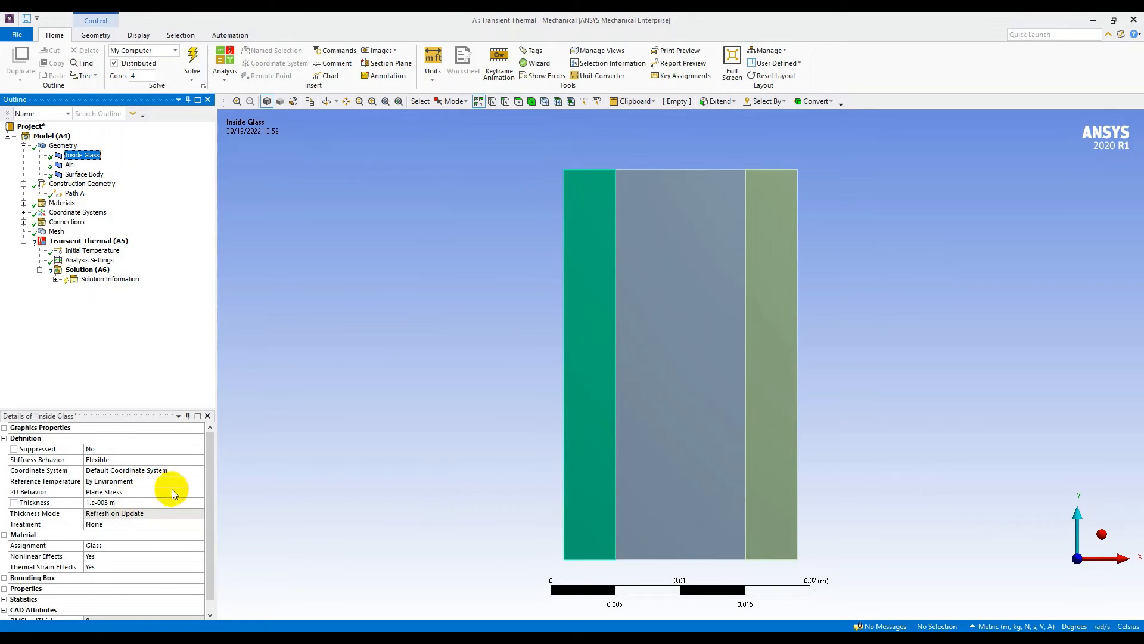
pyautogui.scroll(-1, 173, 488)
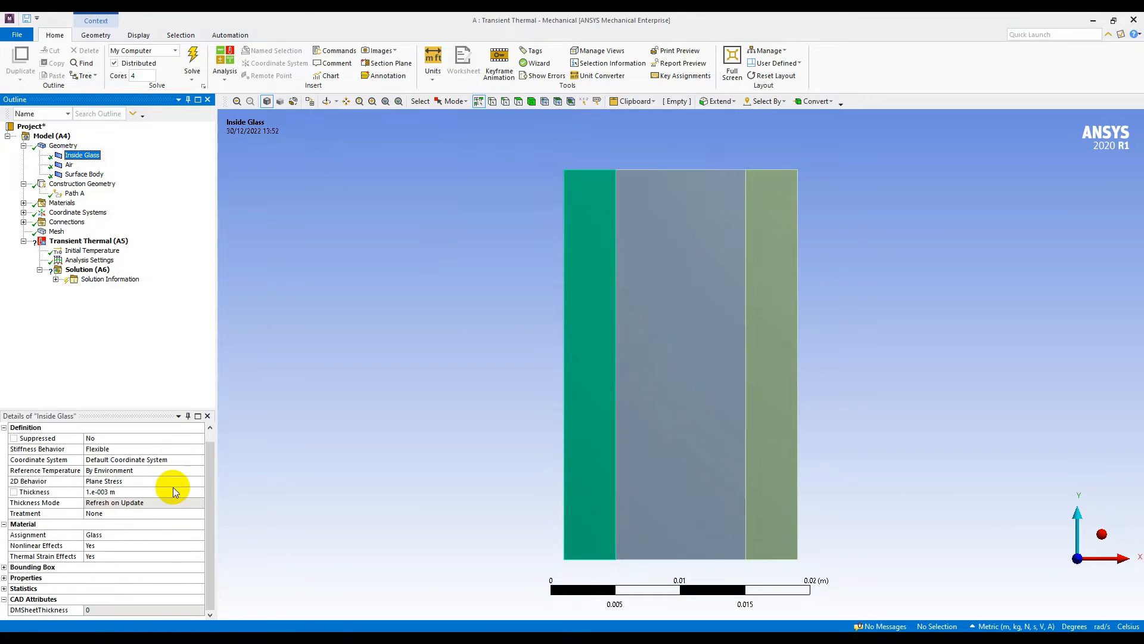
pyautogui.click(130, 535)
pyautogui.click(200, 535)
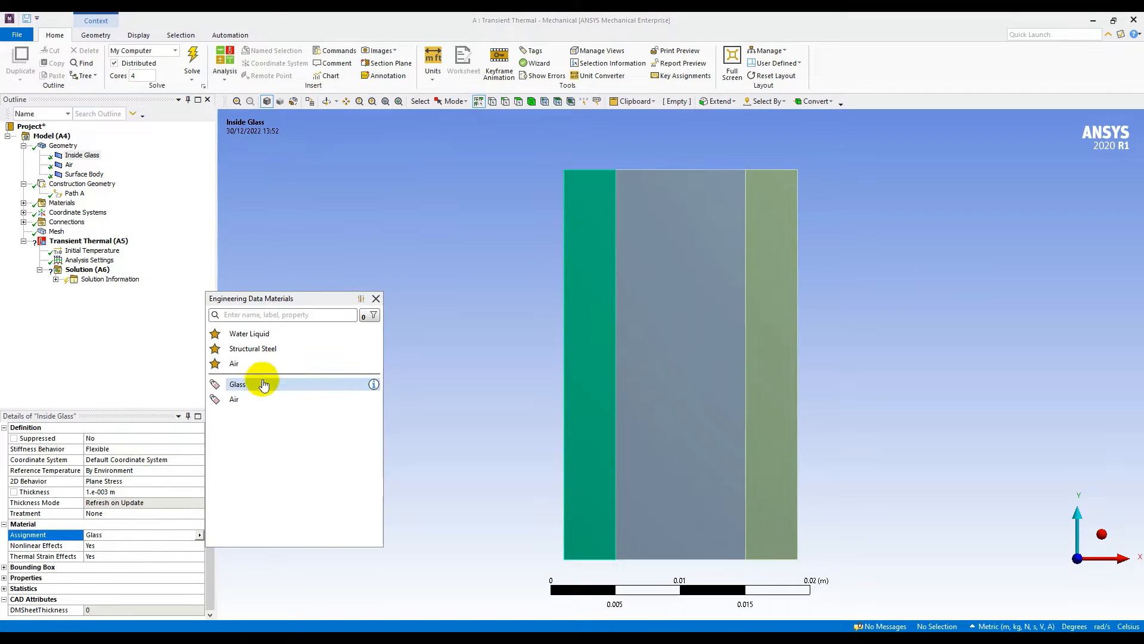
pyautogui.click(374, 384)
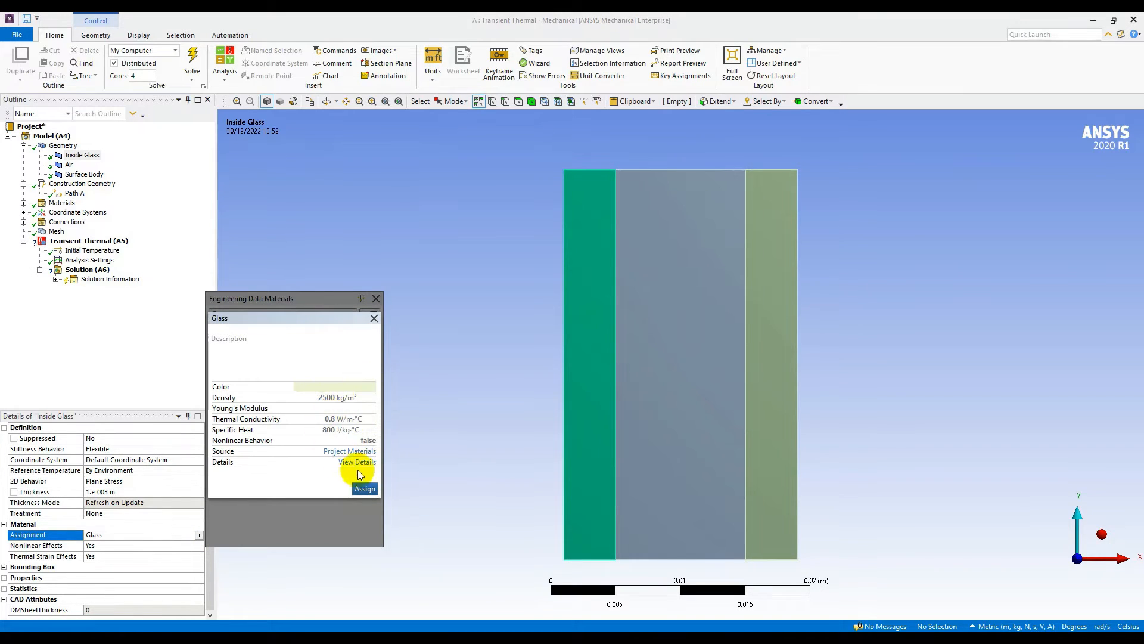
pyautogui.click(374, 318)
pyautogui.click(376, 298)
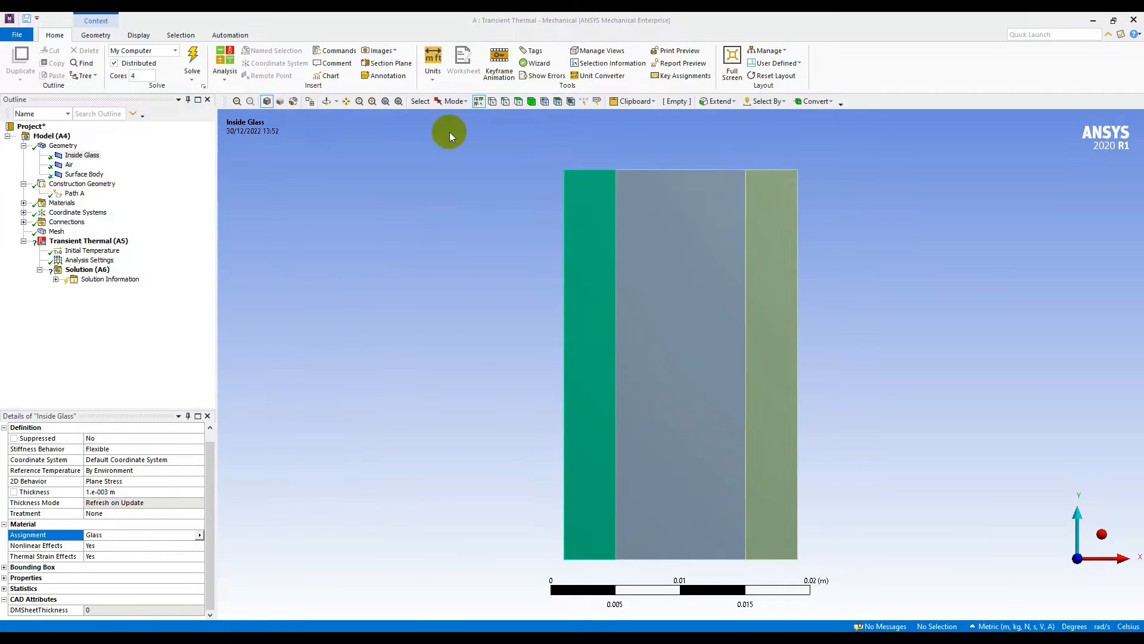
# Choose the Metric (m, kg, N, s, V, A) unit system for the model
pyautogui.click(433, 70)
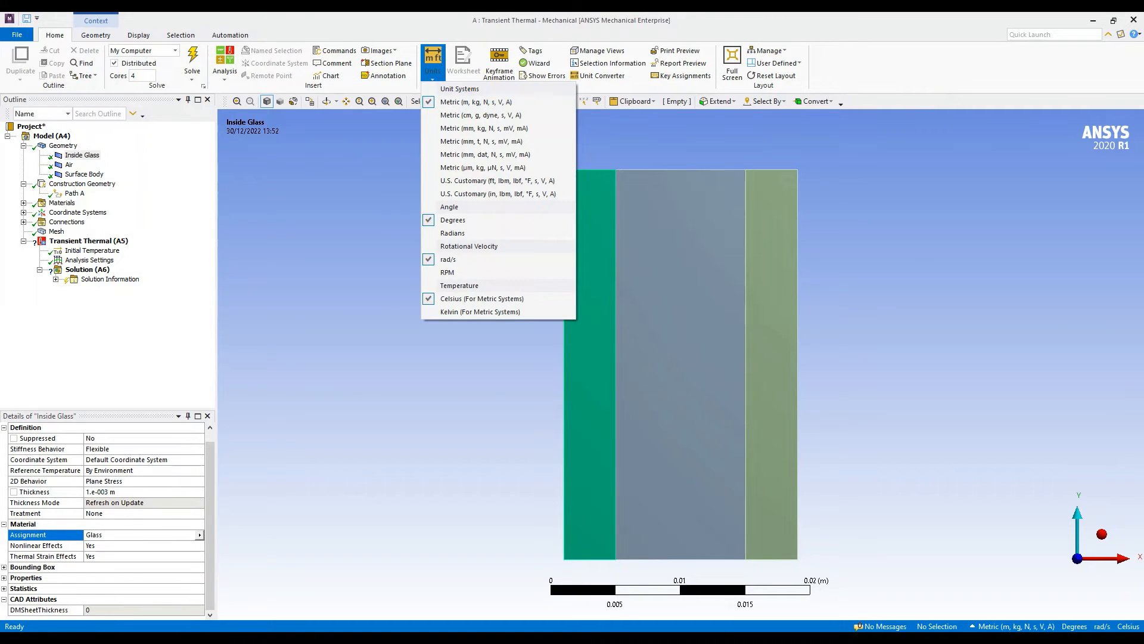
pyautogui.click(1009, 625)
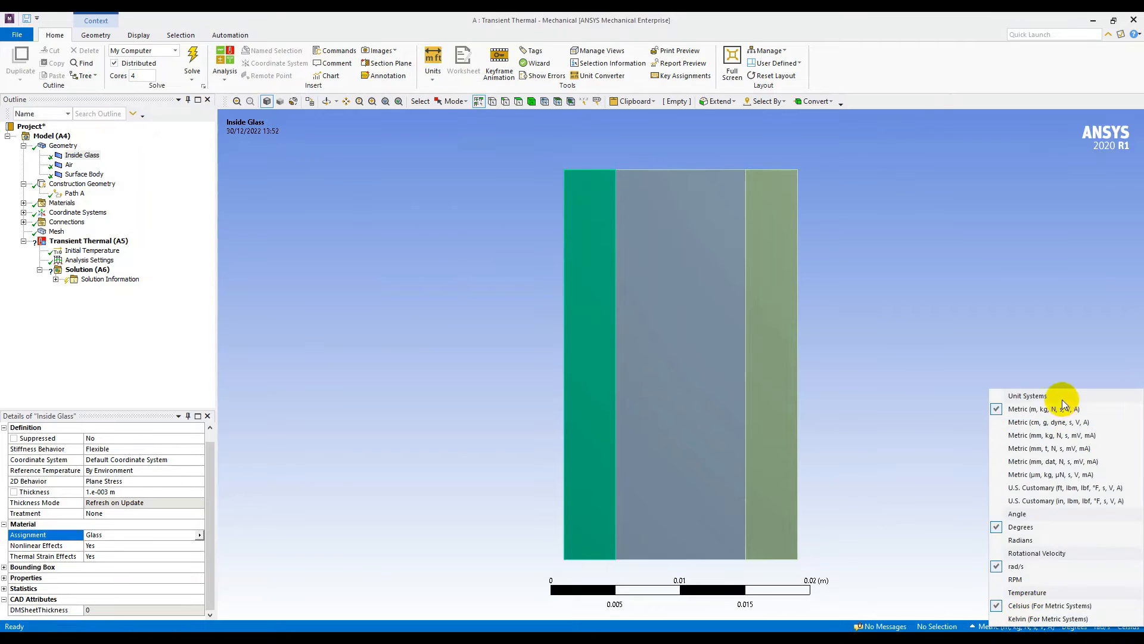
pyautogui.click(1064, 404)
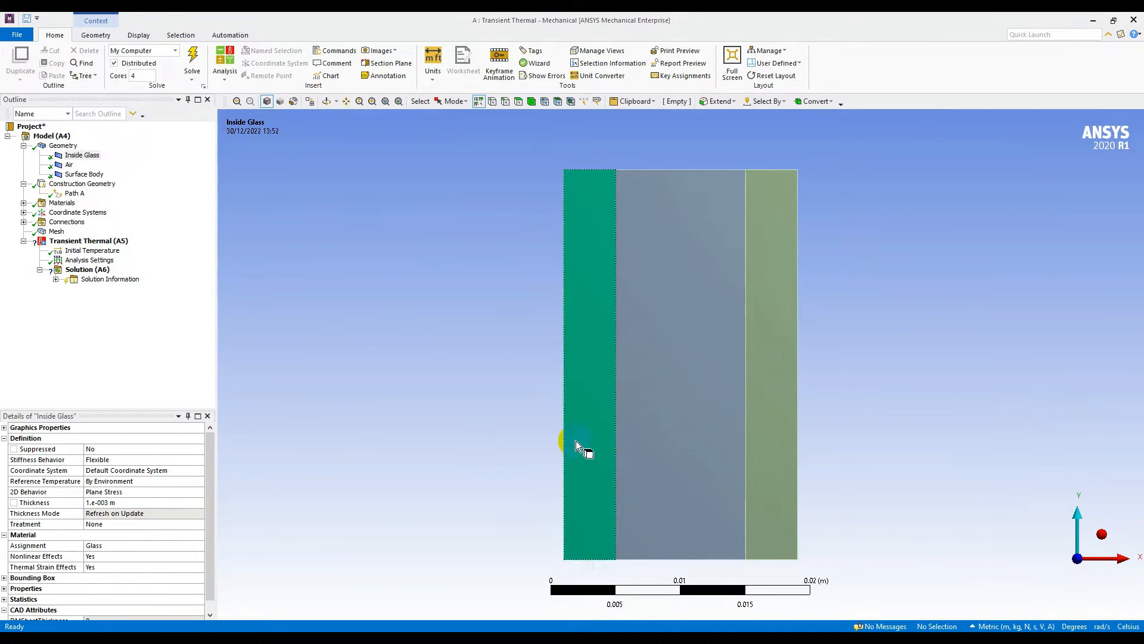
# View Path A, check the connections stage on the procedure slide in PowerPoint, and return to Mechanical
pyautogui.click(75, 193)
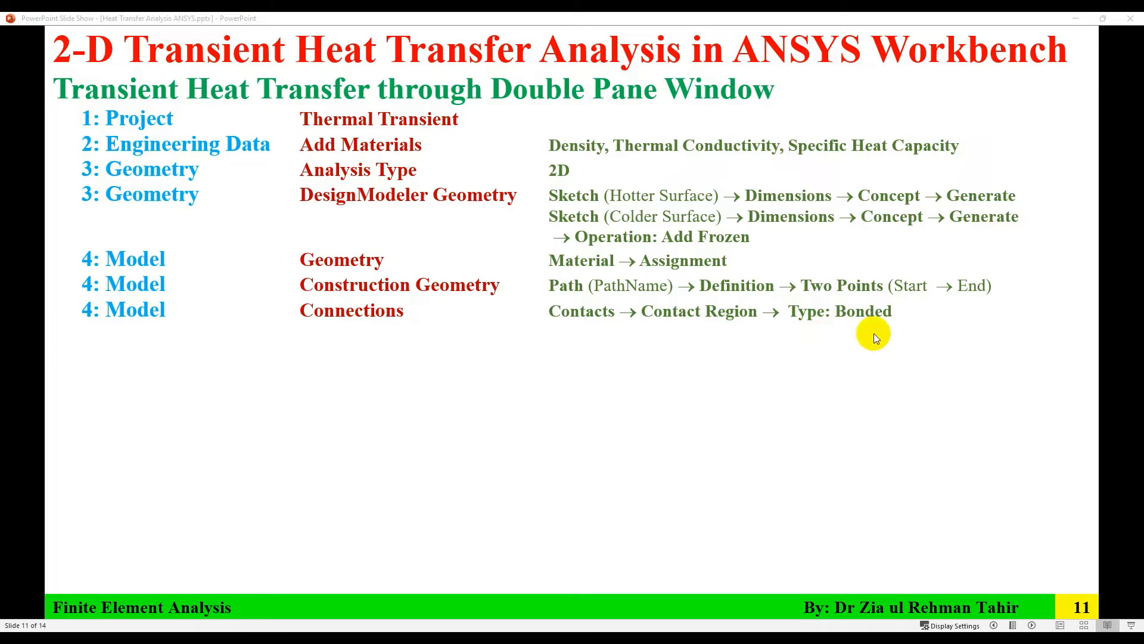
pyautogui.click(672, 618)
pyautogui.click(742, 639)
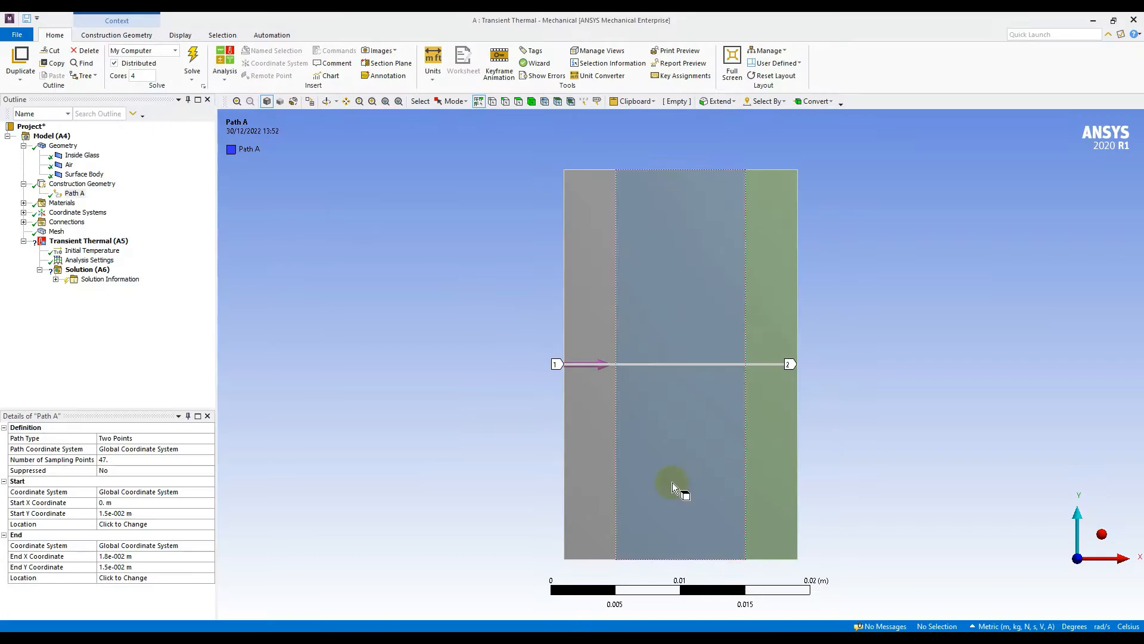
# Examine the two contact regions joining the glass panes to the air layer and check their contact type
pyautogui.click(65, 222)
pyautogui.click(23, 222)
pyautogui.click(39, 231)
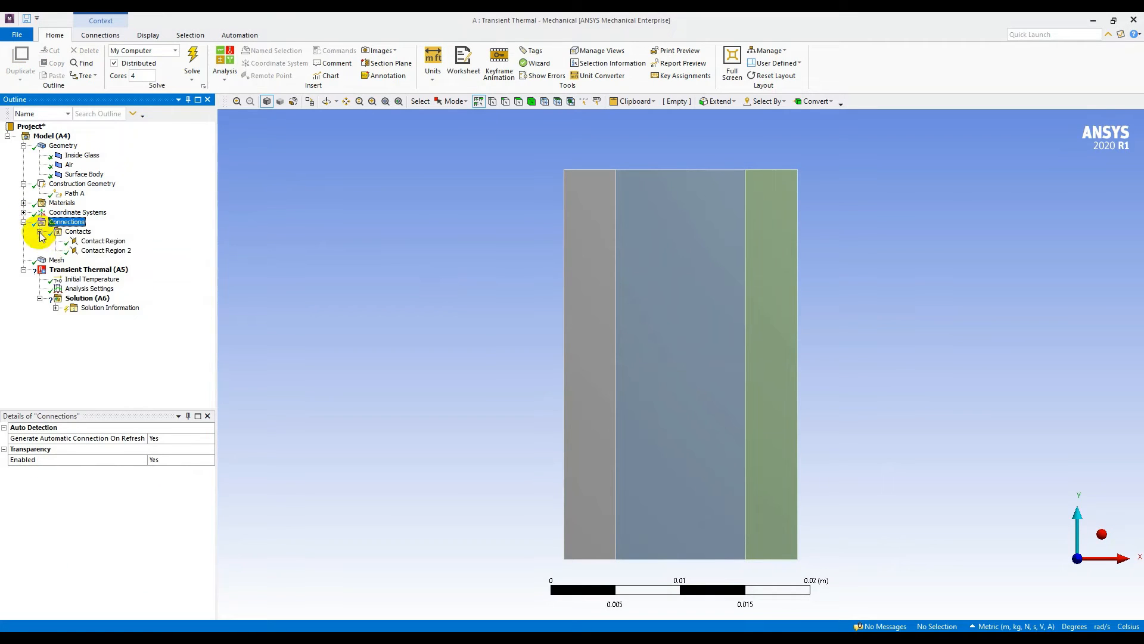
pyautogui.click(82, 232)
pyautogui.click(103, 241)
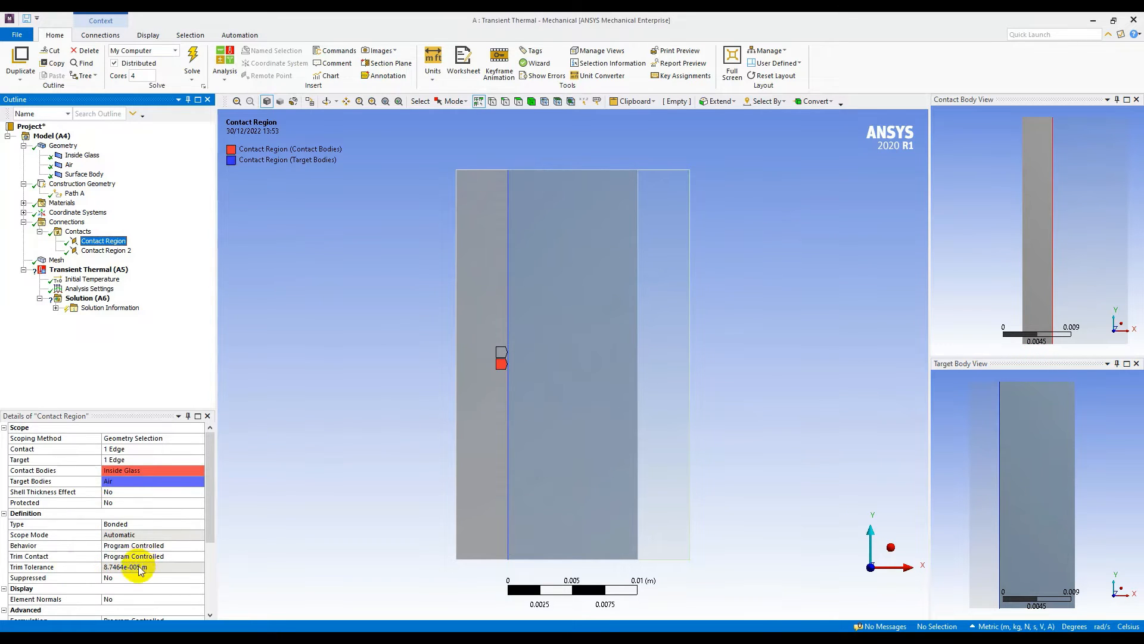
pyautogui.click(149, 525)
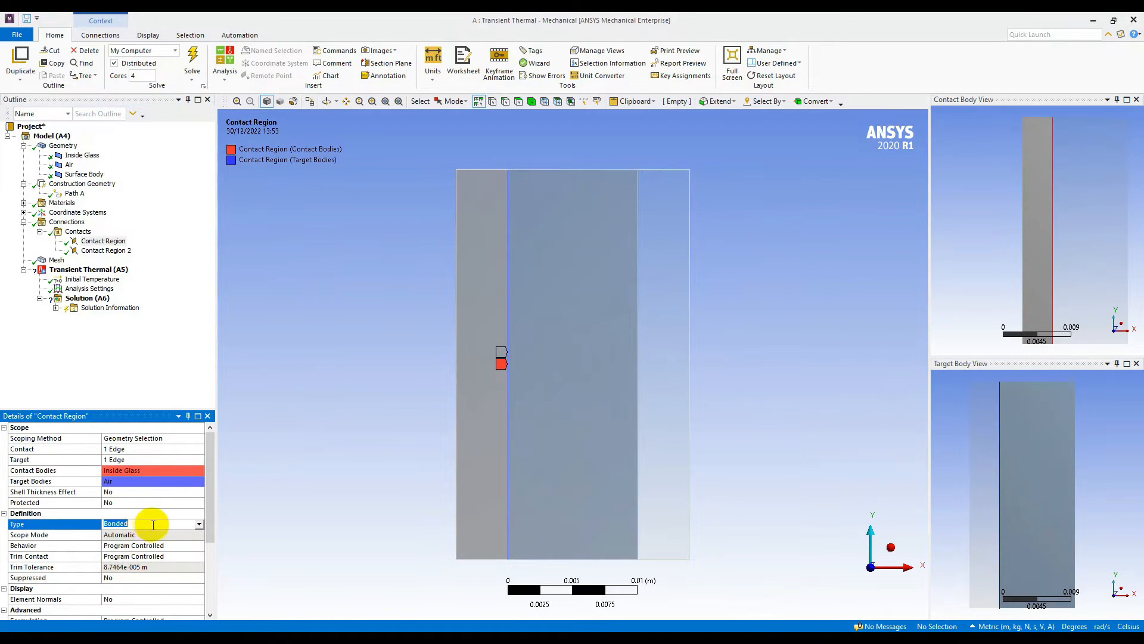
pyautogui.click(201, 524)
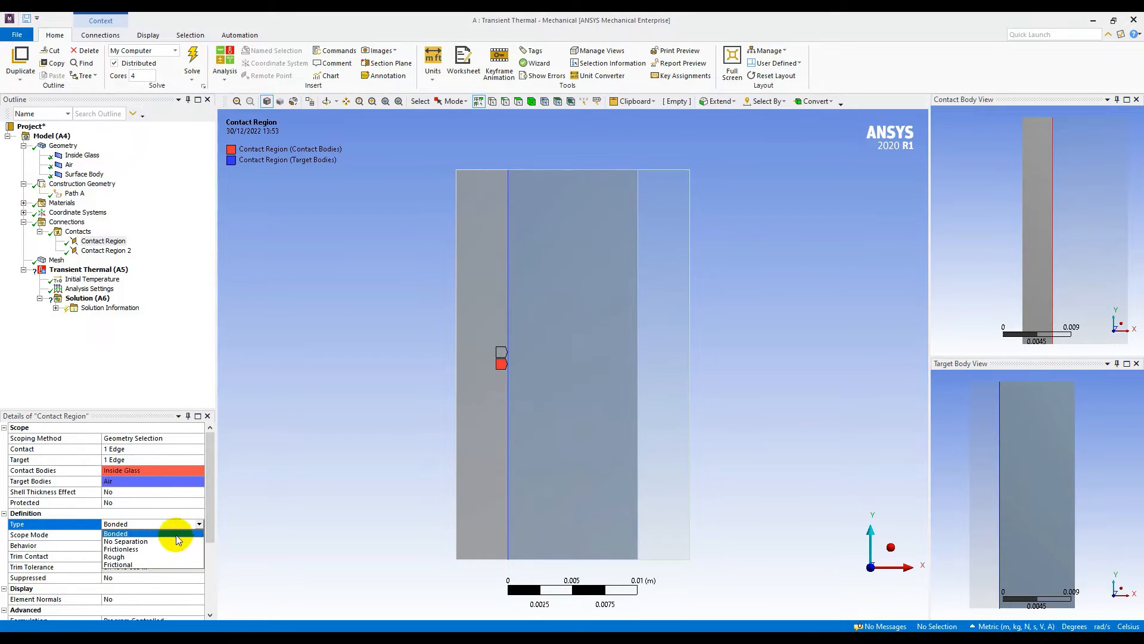
pyautogui.click(200, 524)
pyautogui.click(200, 524)
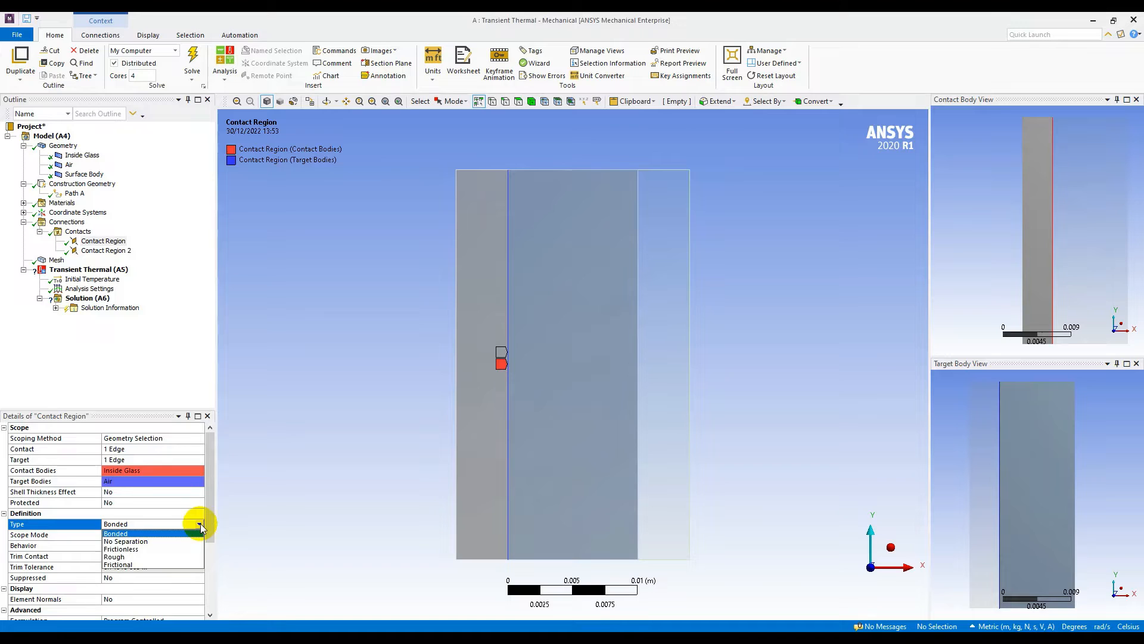
pyautogui.click(169, 527)
pyautogui.click(107, 250)
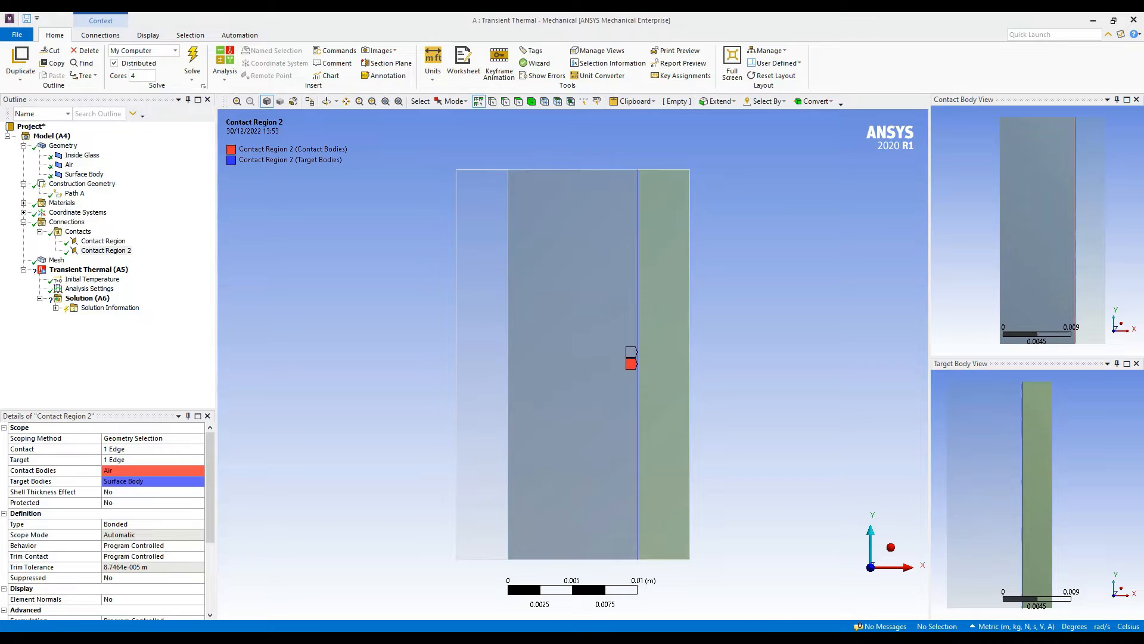
# Set the mesh element size to 1e-3 m
pyautogui.click(57, 260)
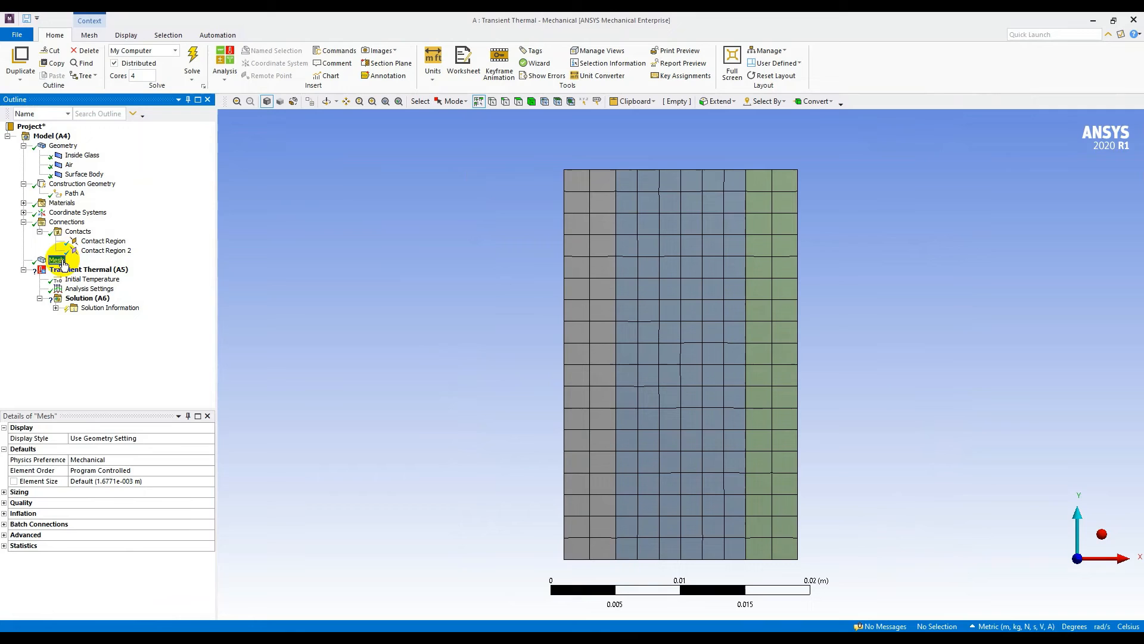
pyautogui.click(23, 222)
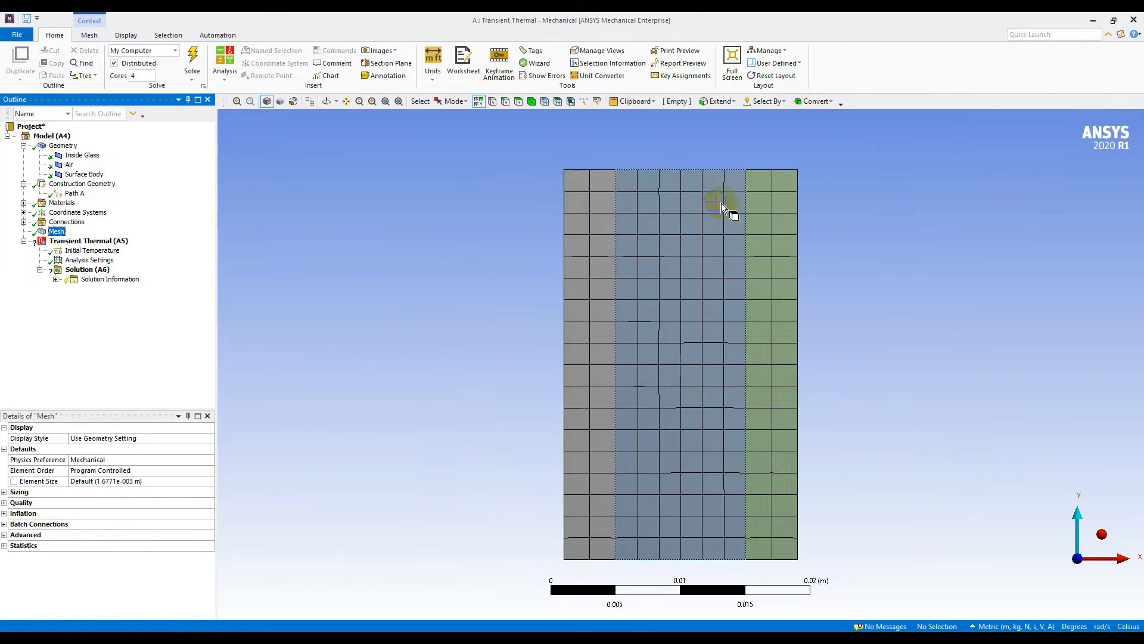
pyautogui.click(112, 486)
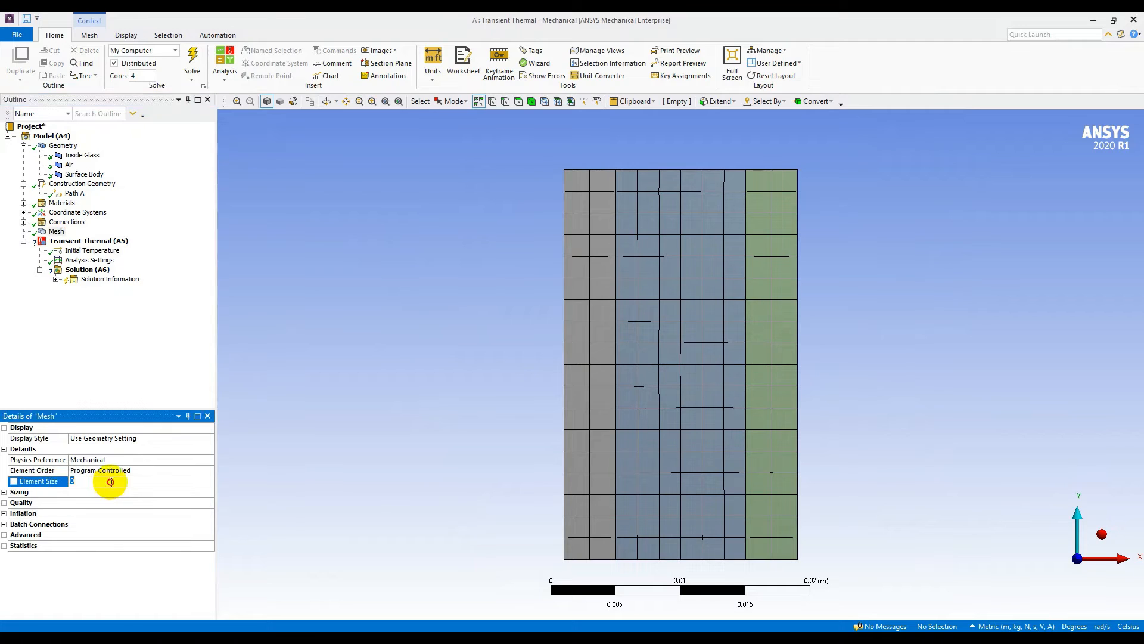
pyautogui.write('0')
pyautogui.press('Return')
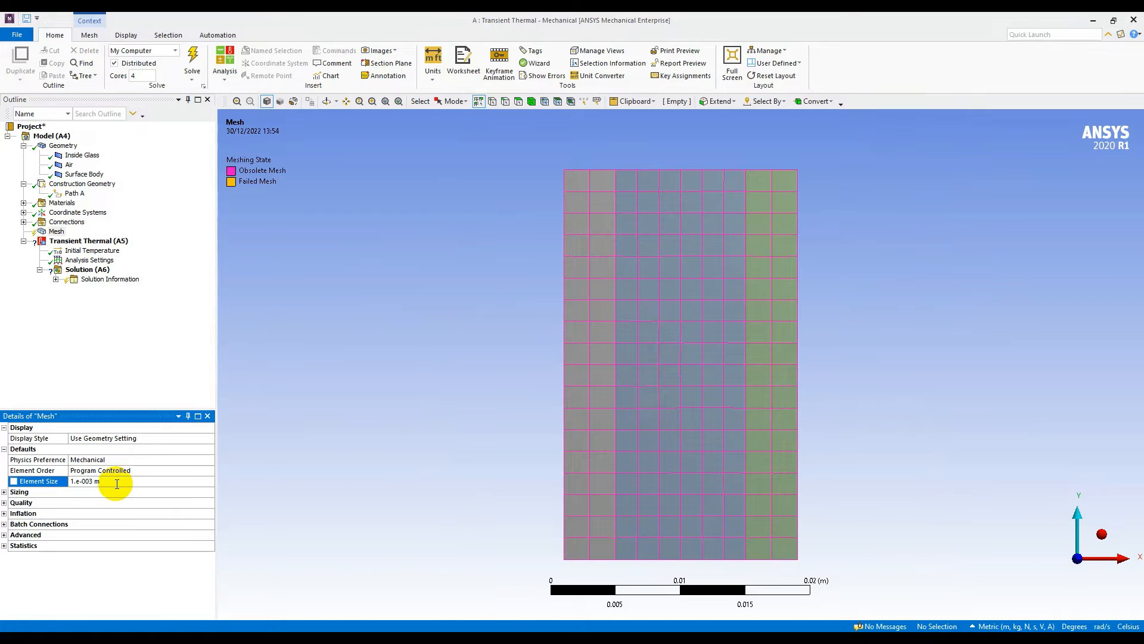
# Generate the mesh for all three window bodies
pyautogui.click(56, 231)
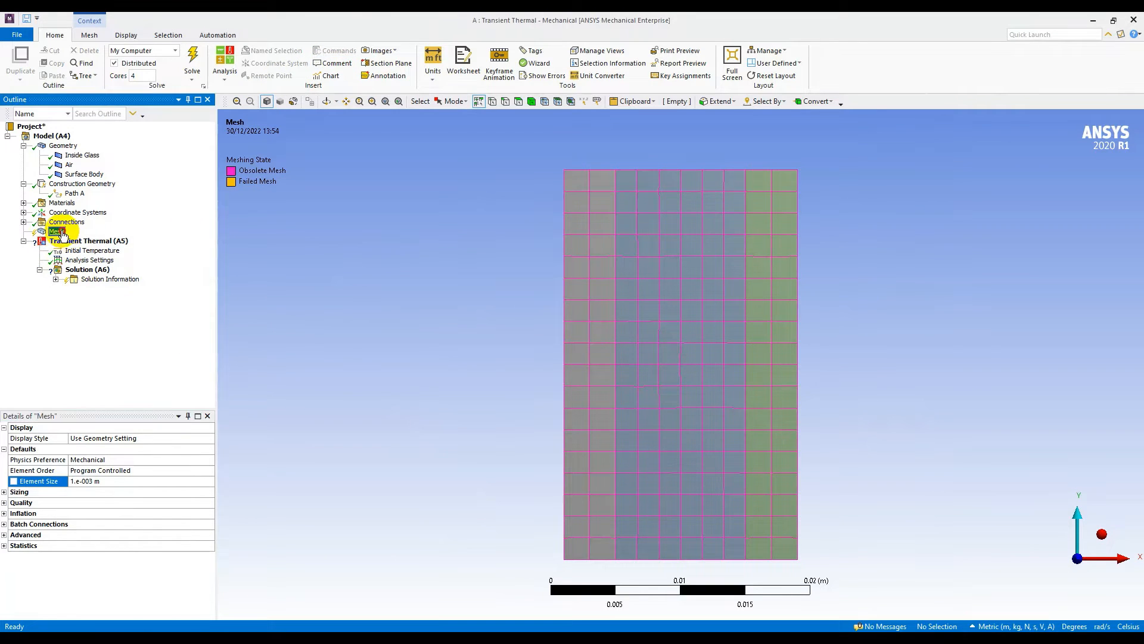
pyautogui.click(88, 36)
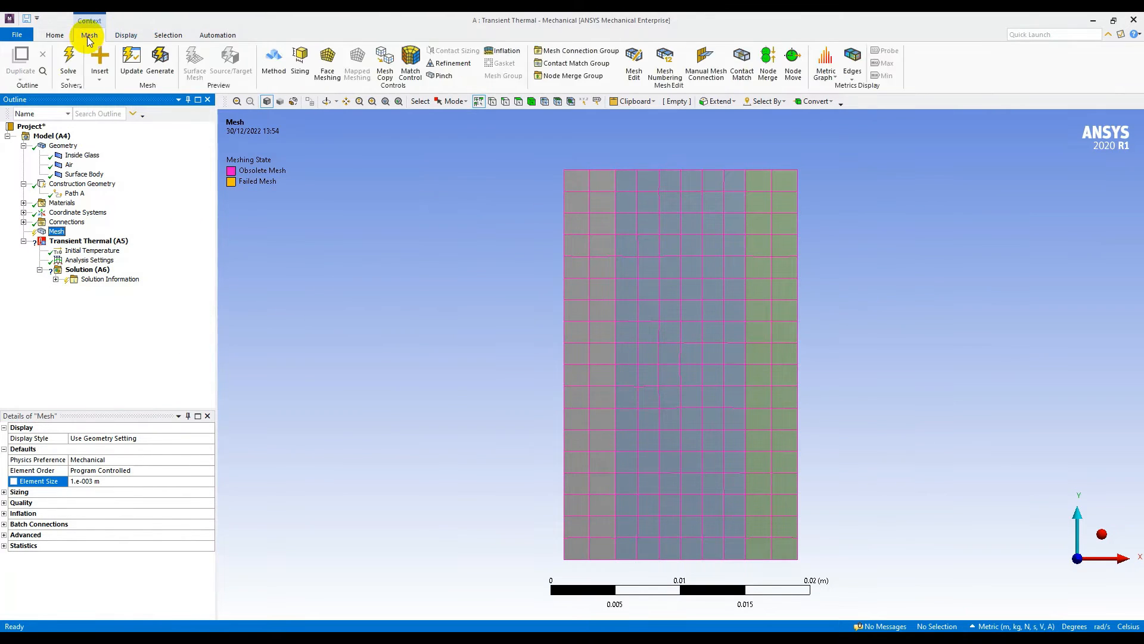
pyautogui.click(161, 66)
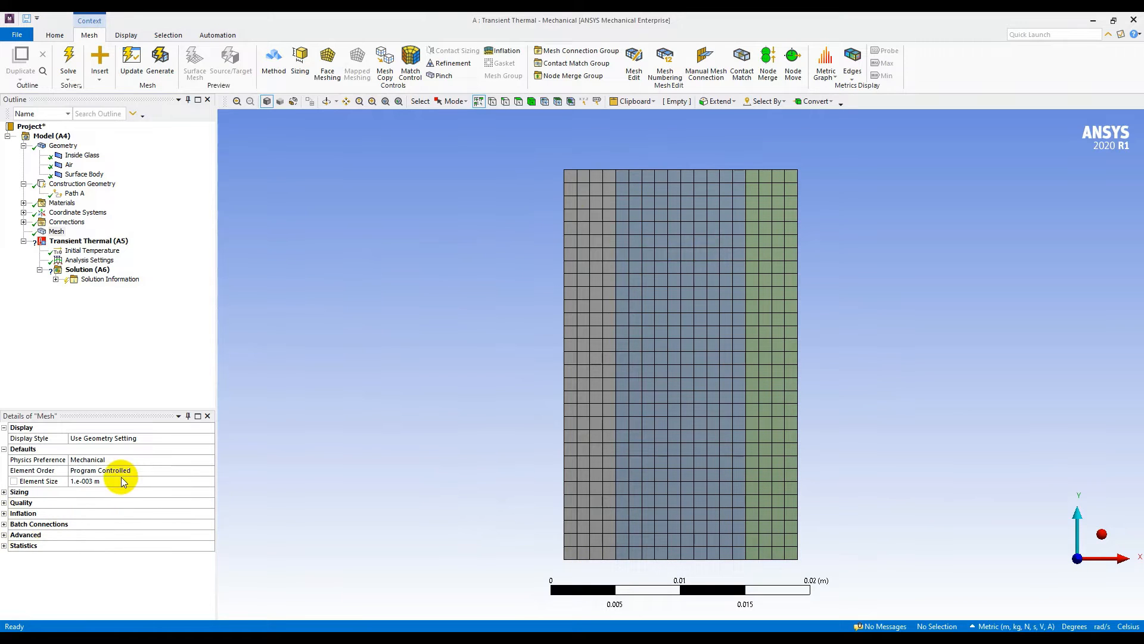
# Switch to PowerPoint and review the convection setup instructions, including the edge scope and the film coefficient and temperature definition
pyautogui.hotkey('alt', 'Tab')
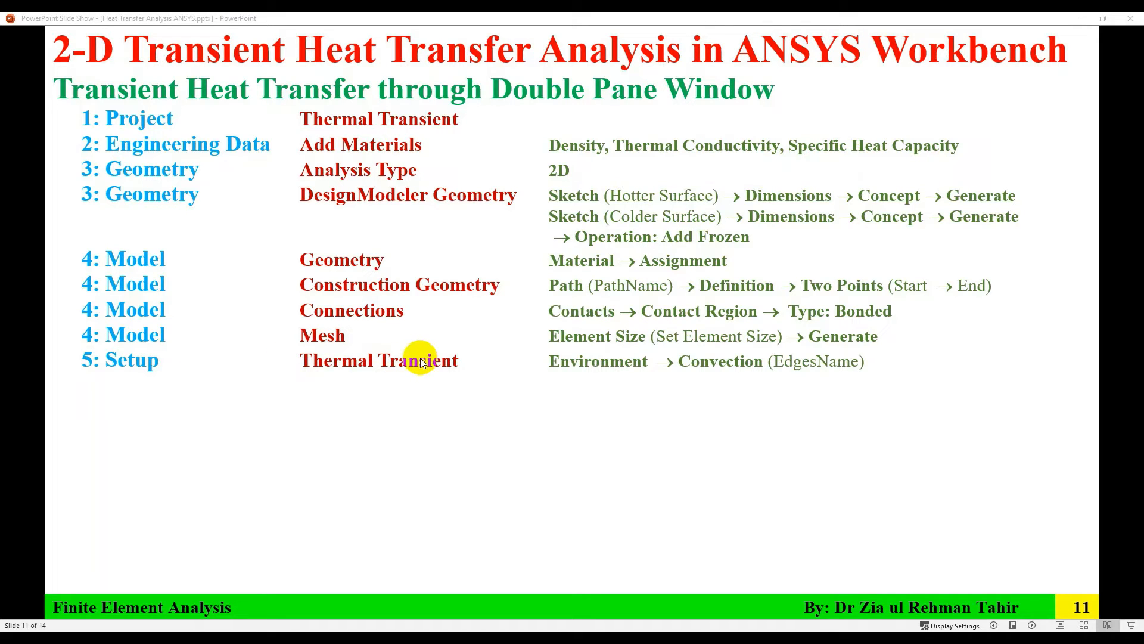
pyautogui.click(606, 373)
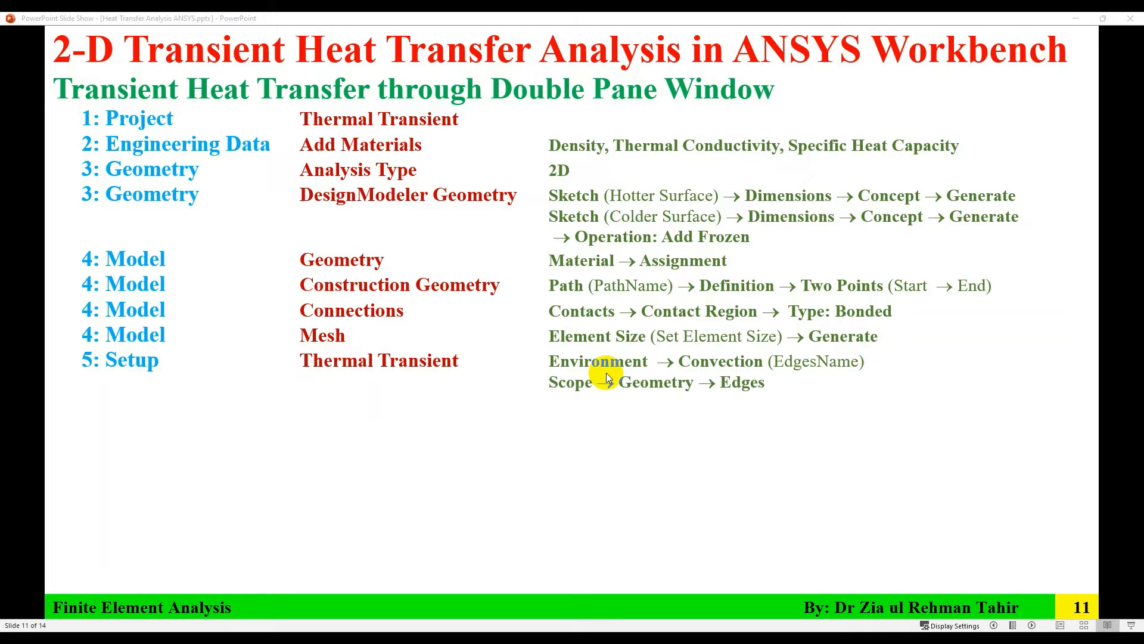
pyautogui.click(606, 373)
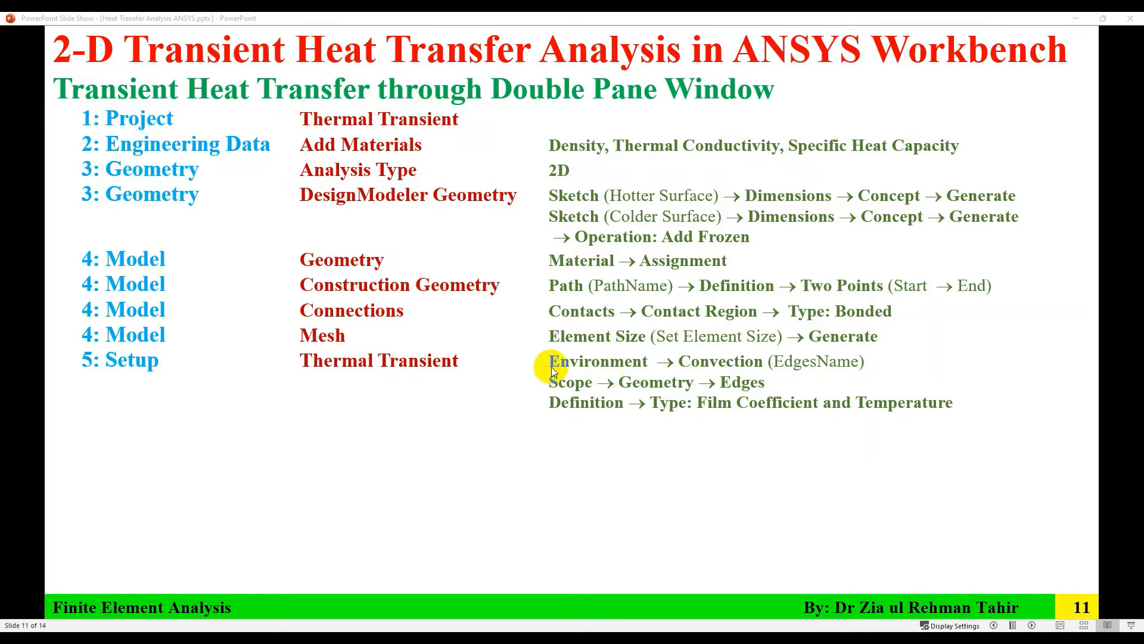
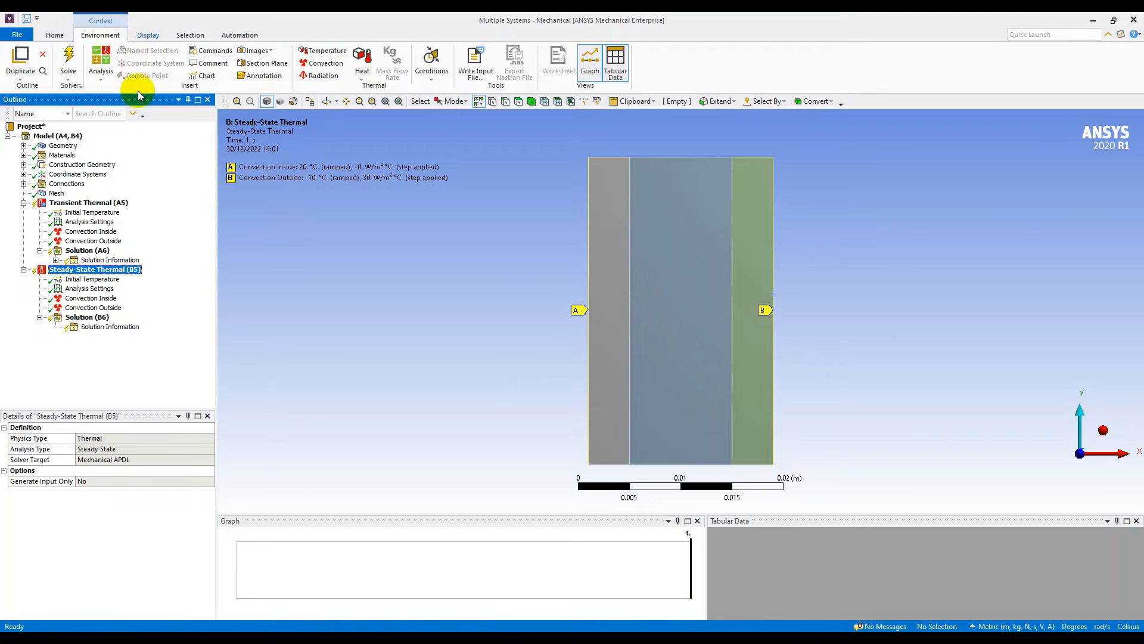
# Add a Temperature result for all bodies to the Steady-State Thermal solution, solve it and review the temperature values
pyautogui.click(85, 317)
pyautogui.click(381, 62)
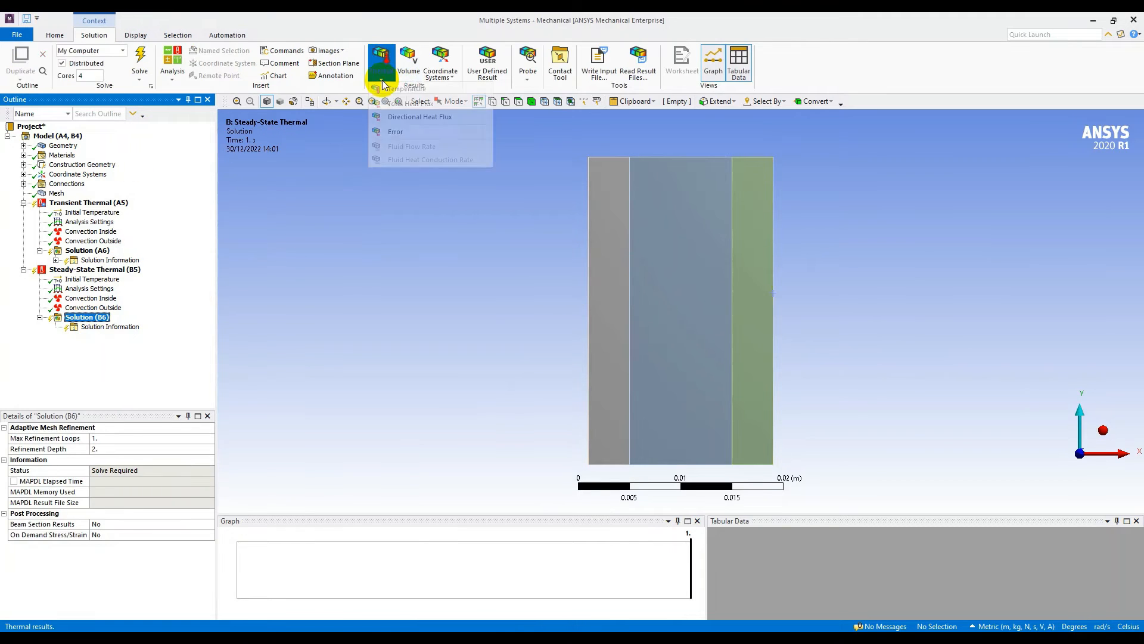
pyautogui.click(396, 95)
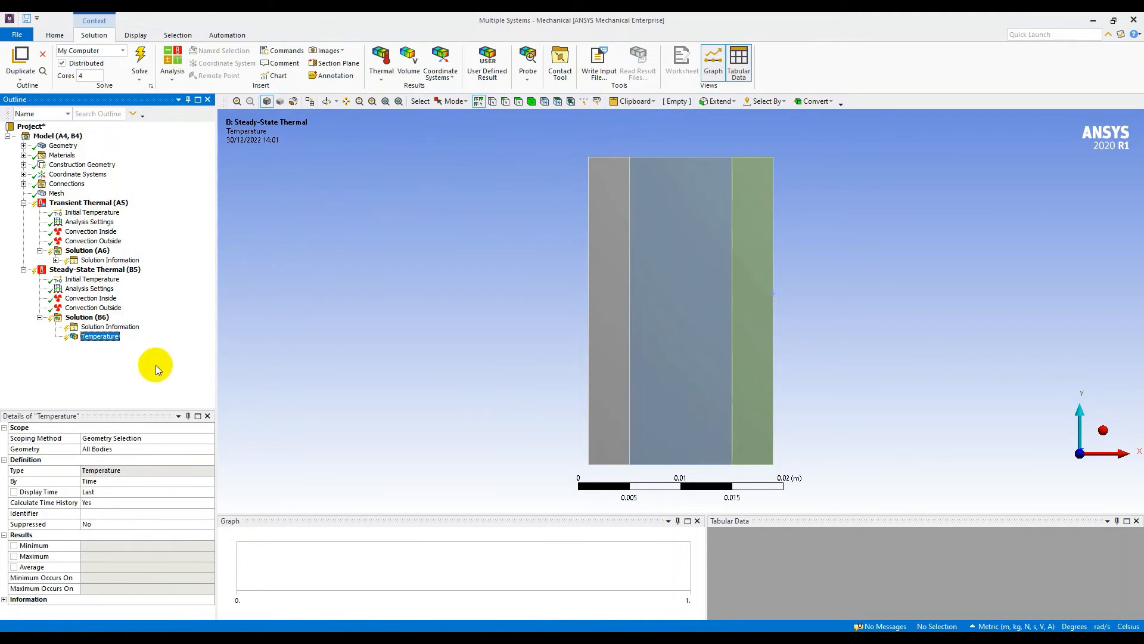
pyautogui.click(140, 59)
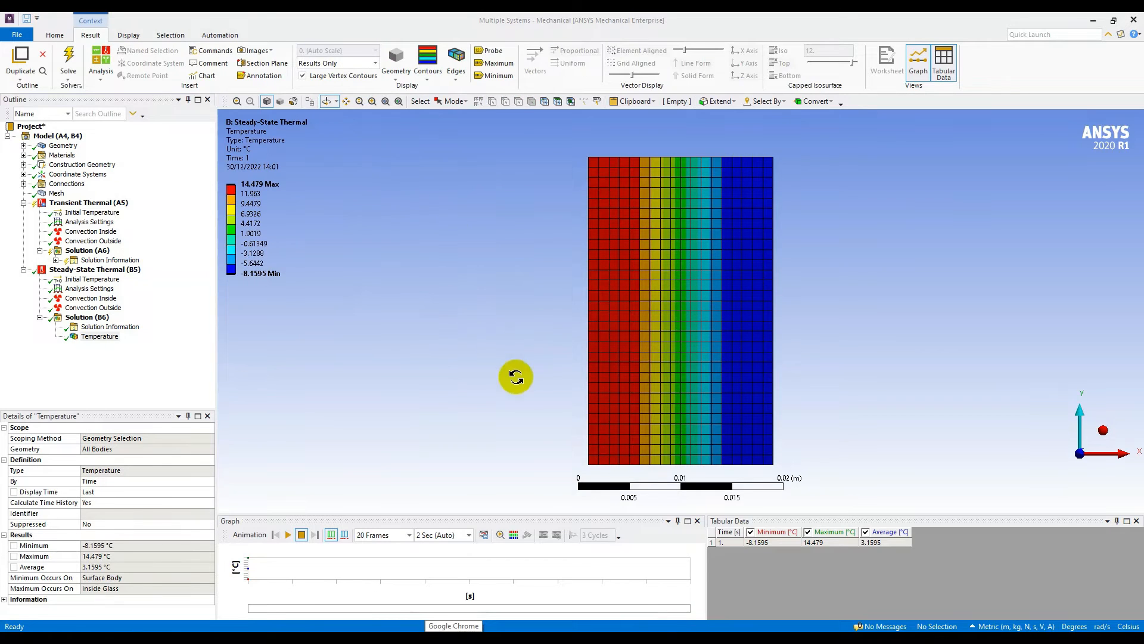
pyautogui.click(253, 195)
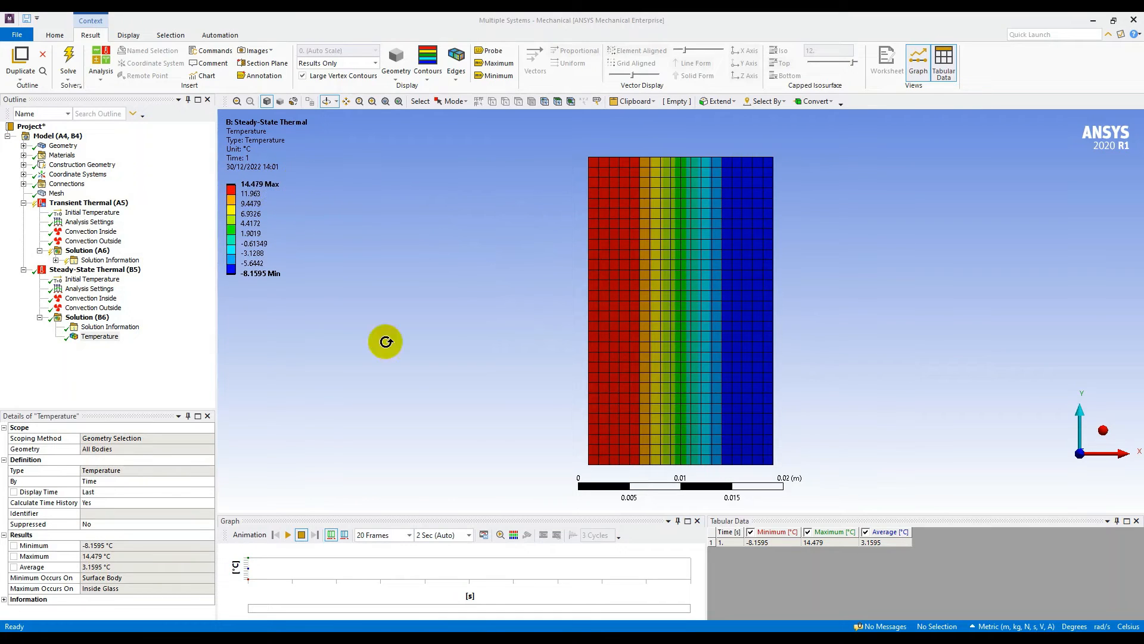
pyautogui.click(766, 543)
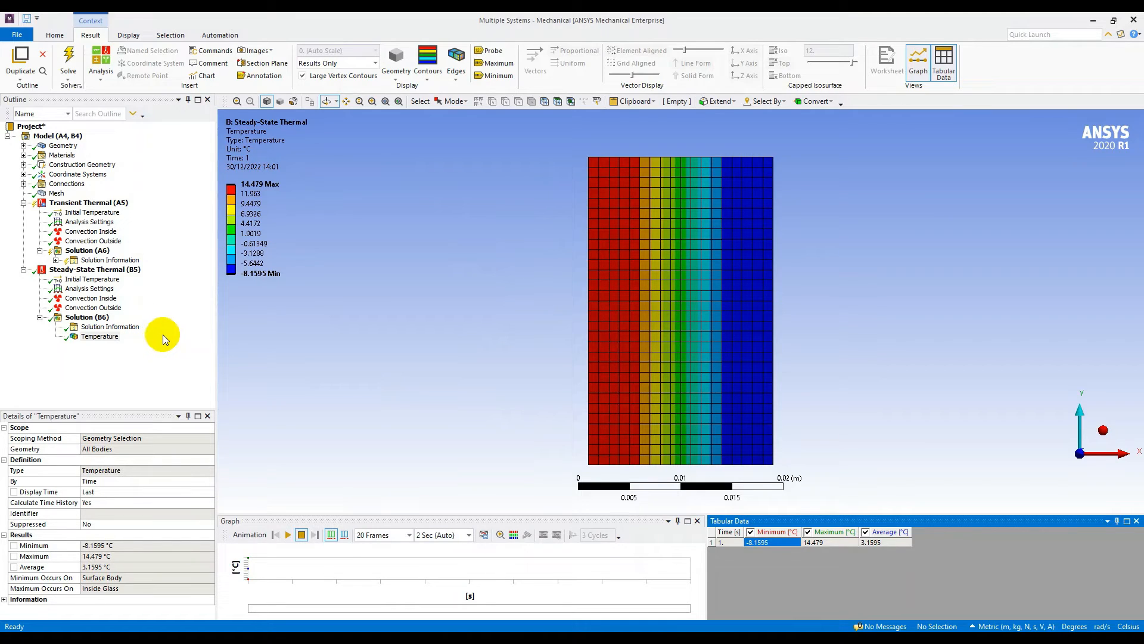
# Set the number of steps to 3600 in the Transient Thermal analysis settings
pyautogui.click(95, 222)
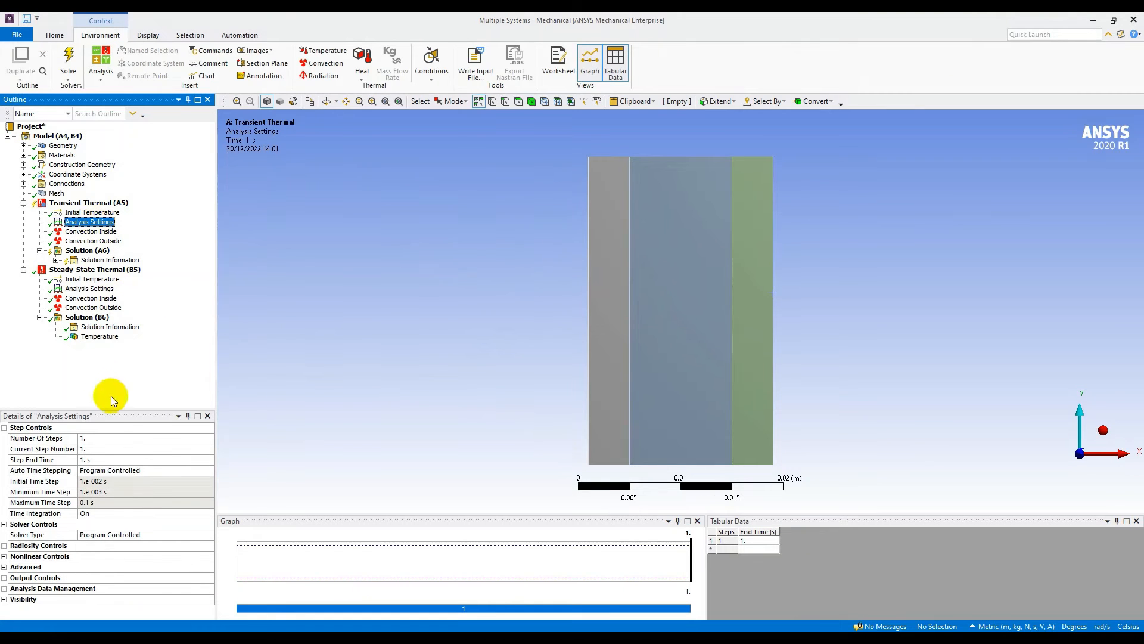
pyautogui.click(107, 440)
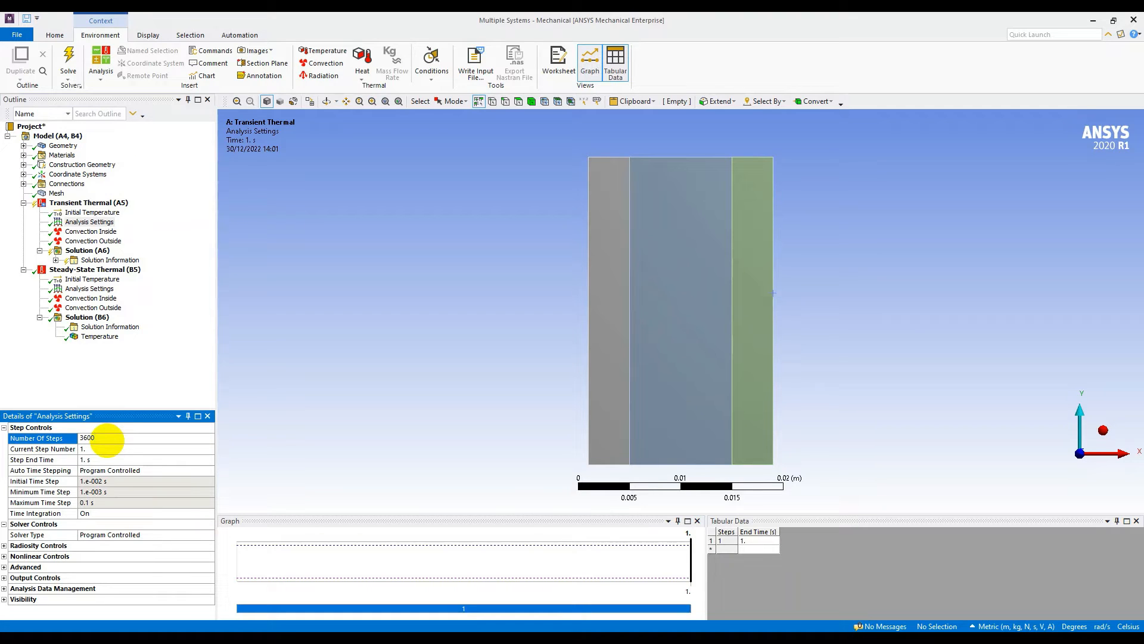
pyautogui.press('Return')
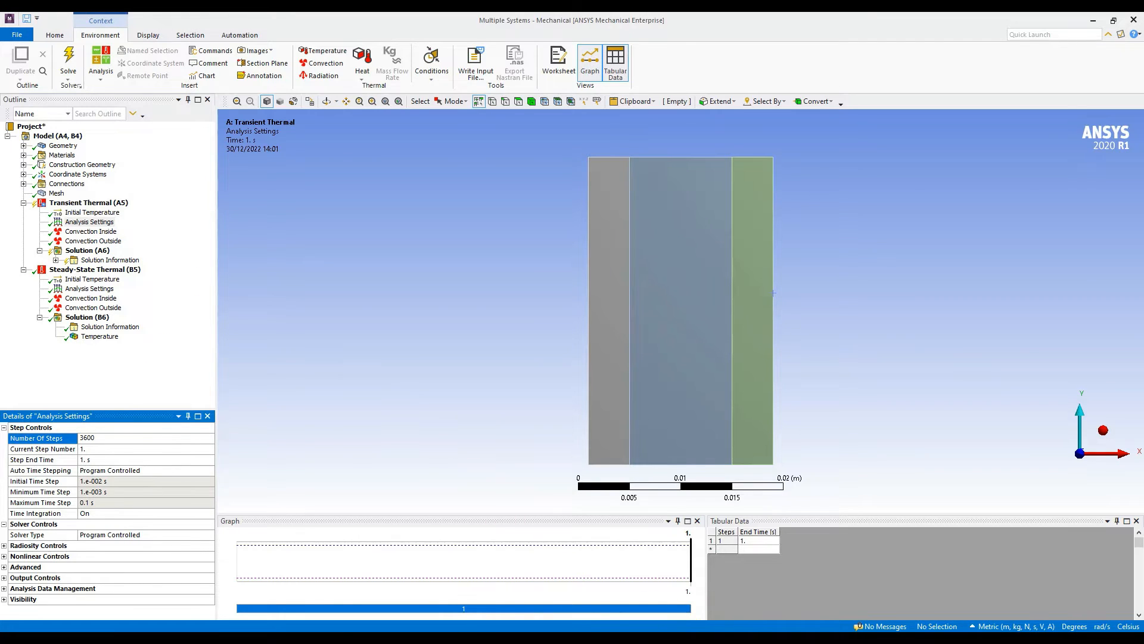
# Add a Temperature result for all bodies to the Transient Thermal solution
pyautogui.click(86, 251)
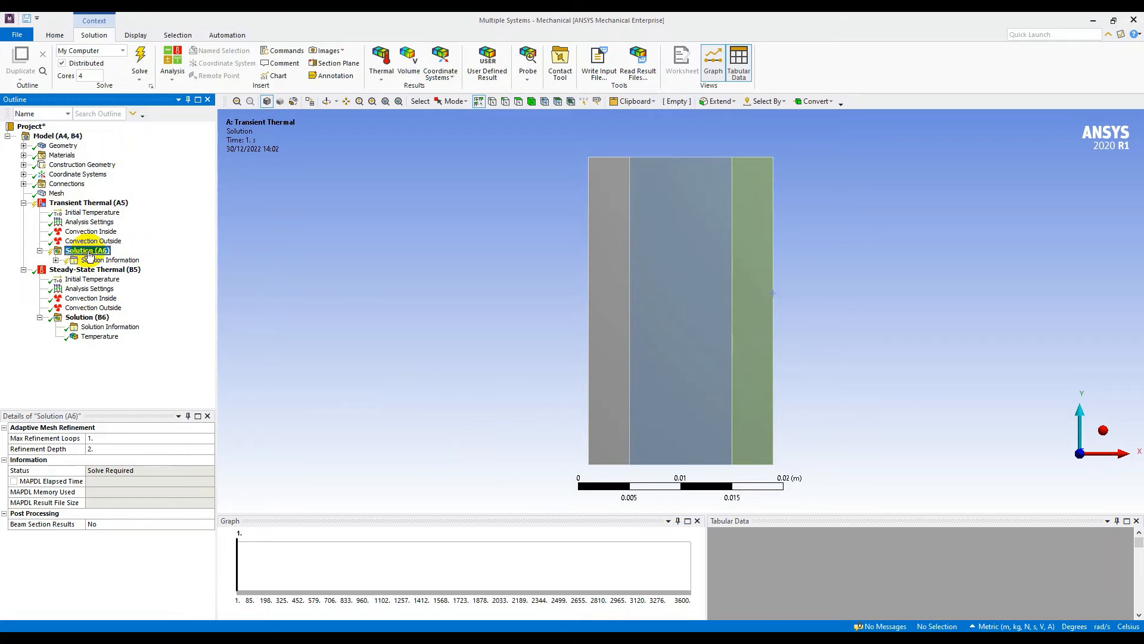
pyautogui.click(382, 75)
pyautogui.click(405, 89)
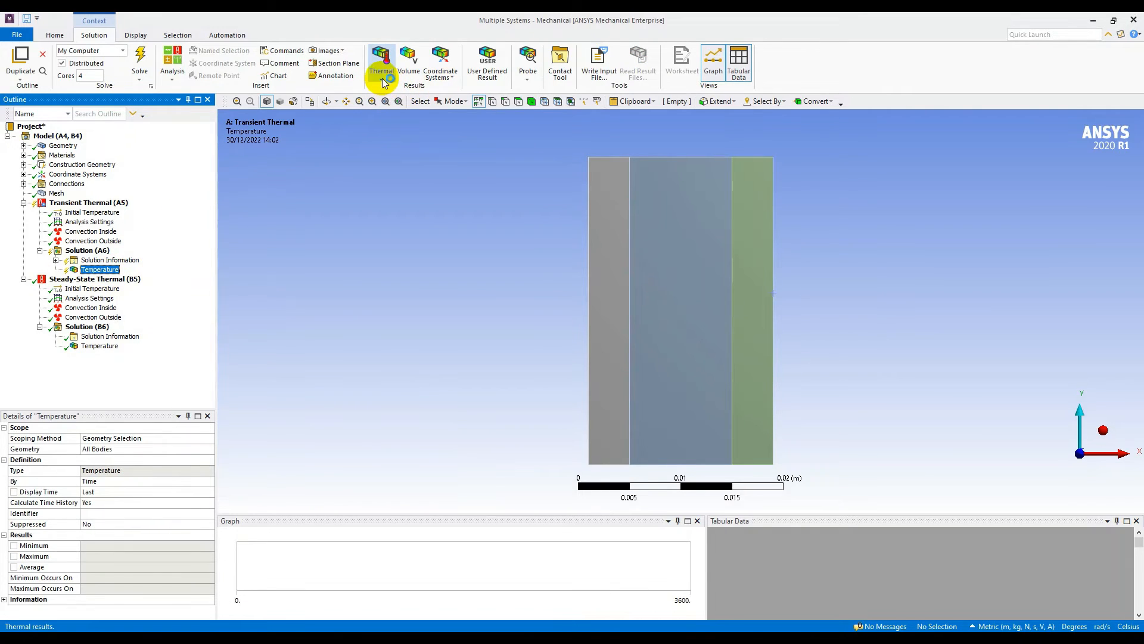
# Add a second Temperature result to the Transient Thermal solution and rename it Temperature Path A
pyautogui.click(102, 251)
pyautogui.rightClick(104, 251)
pyautogui.moveTo(181, 263)
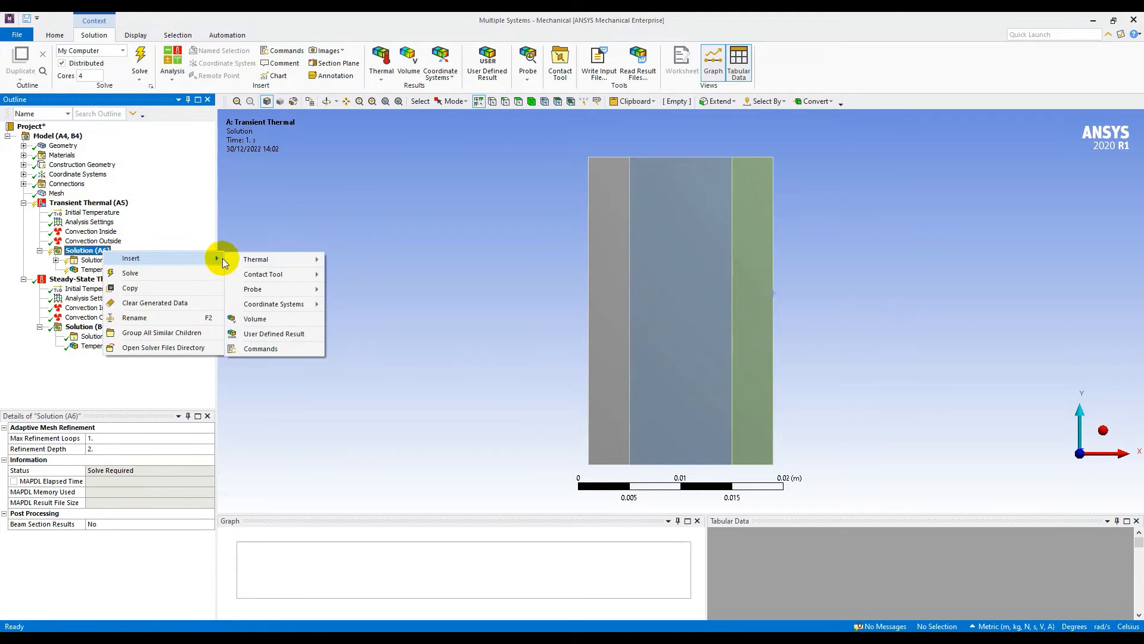
pyautogui.moveTo(266, 258)
pyautogui.click(343, 262)
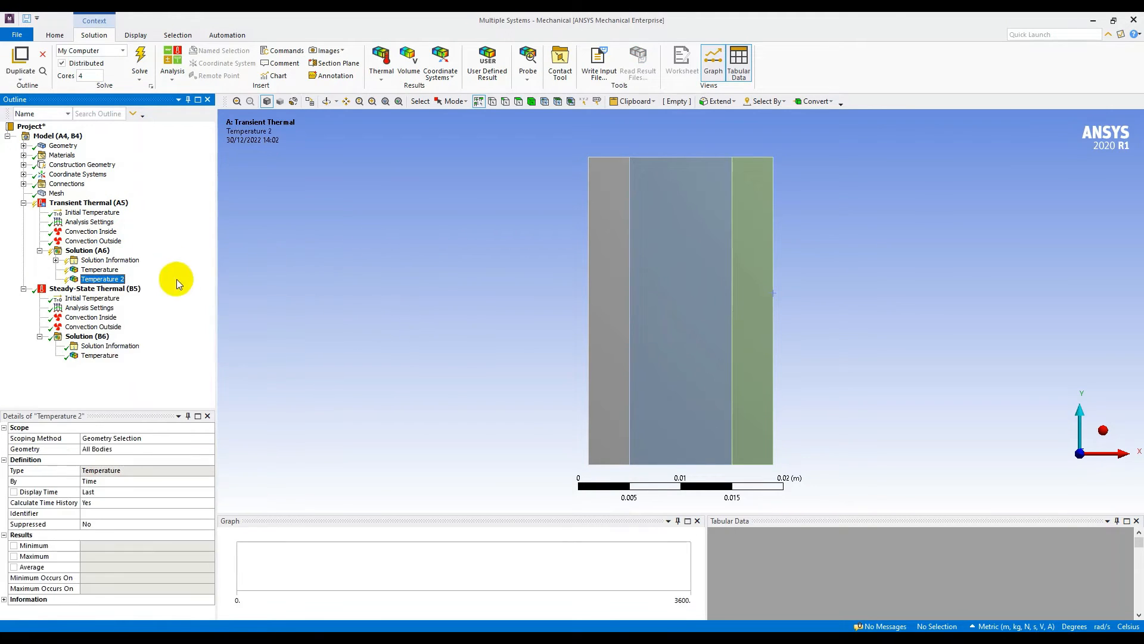
pyautogui.press('F2')
pyautogui.press('Right')
pyautogui.hotkey('shift', 'Left')
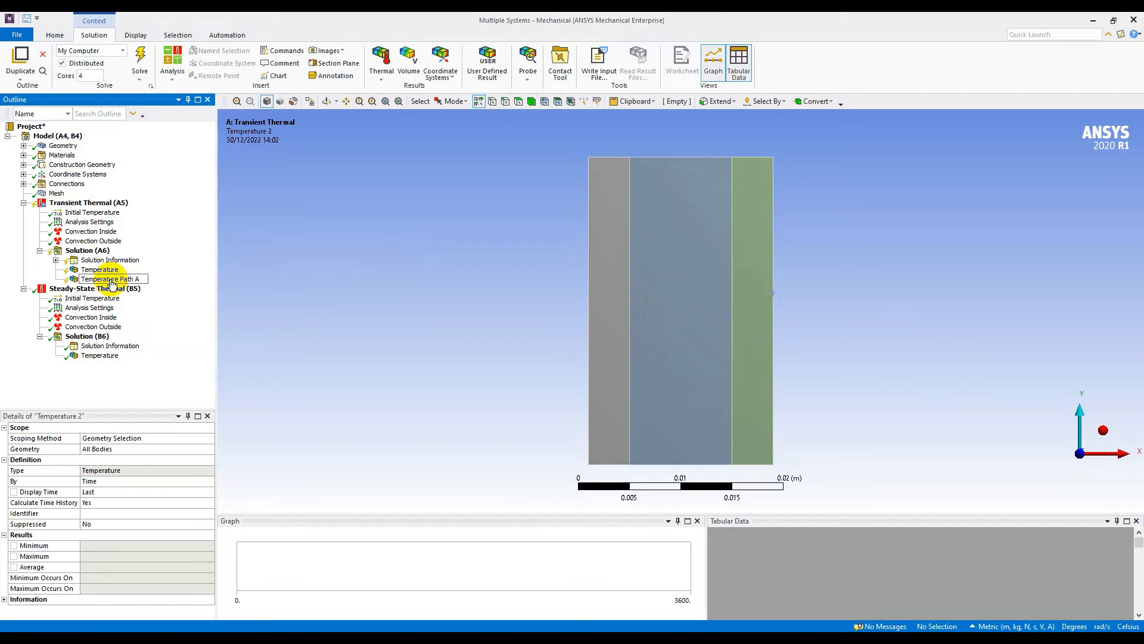
pyautogui.click(23, 165)
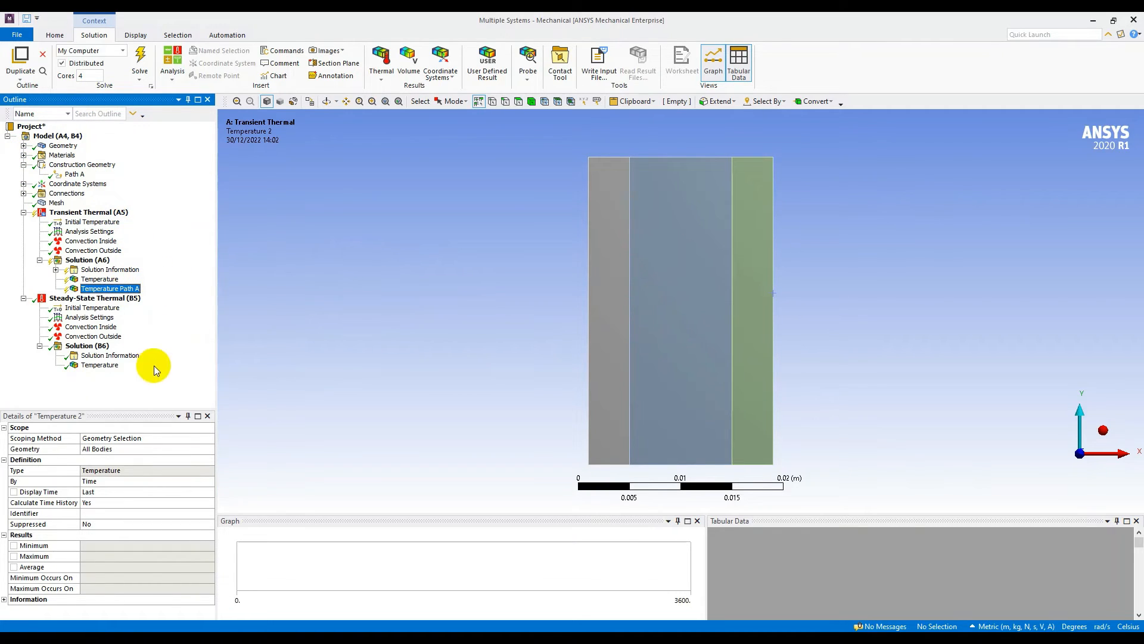
pyautogui.click(109, 289)
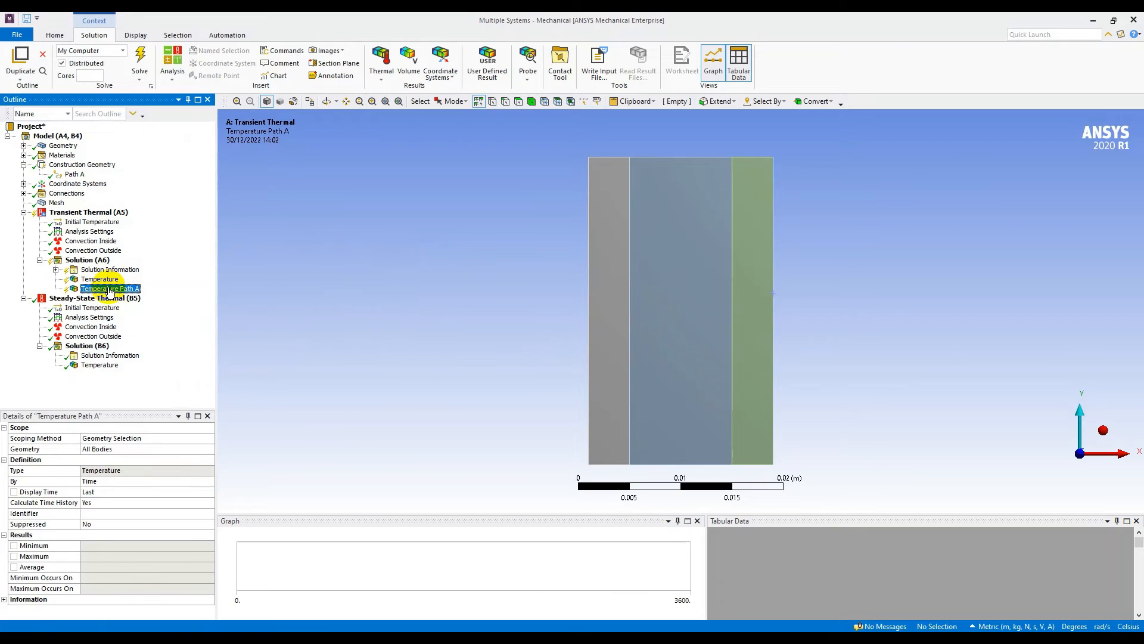
# Solve the Transient Thermal solution on My Computer
pyautogui.click(99, 366)
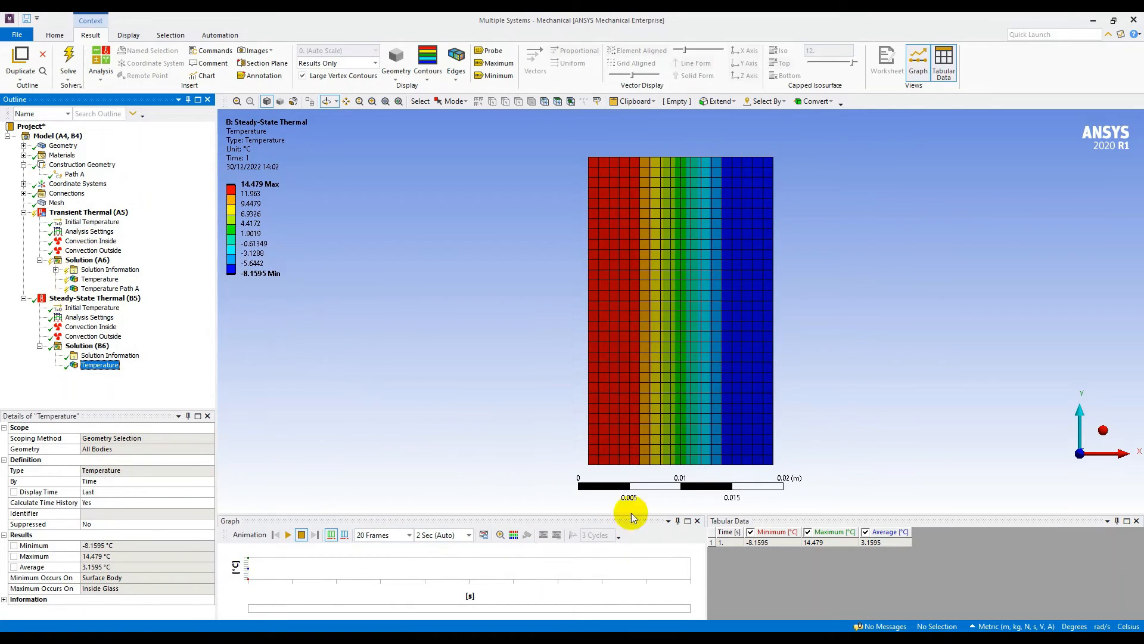
pyautogui.click(95, 262)
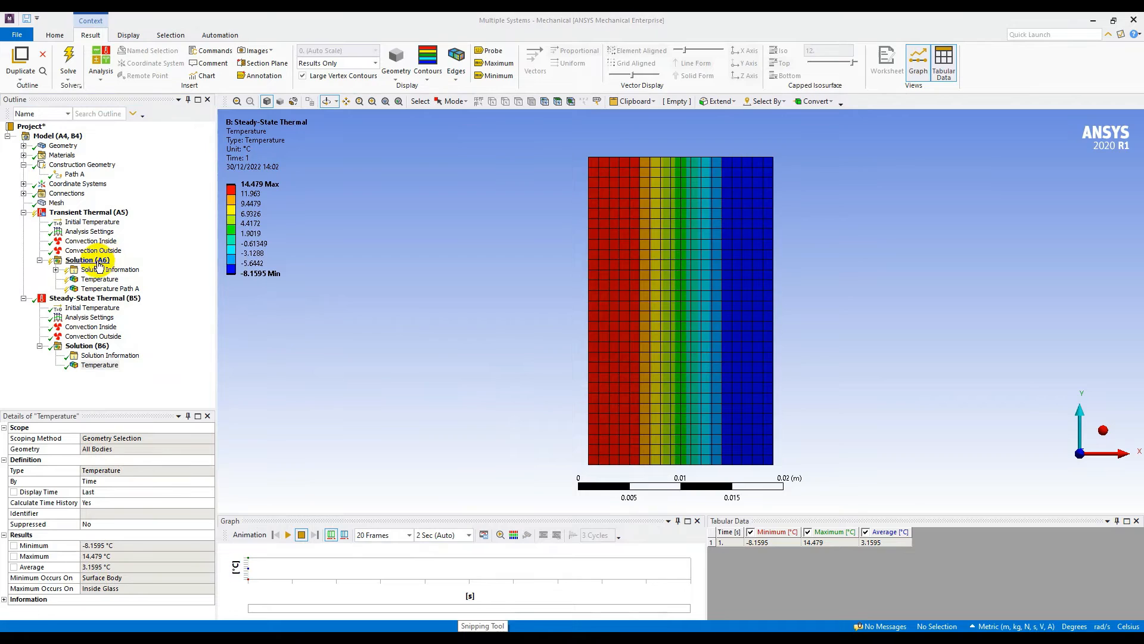
pyautogui.click(140, 55)
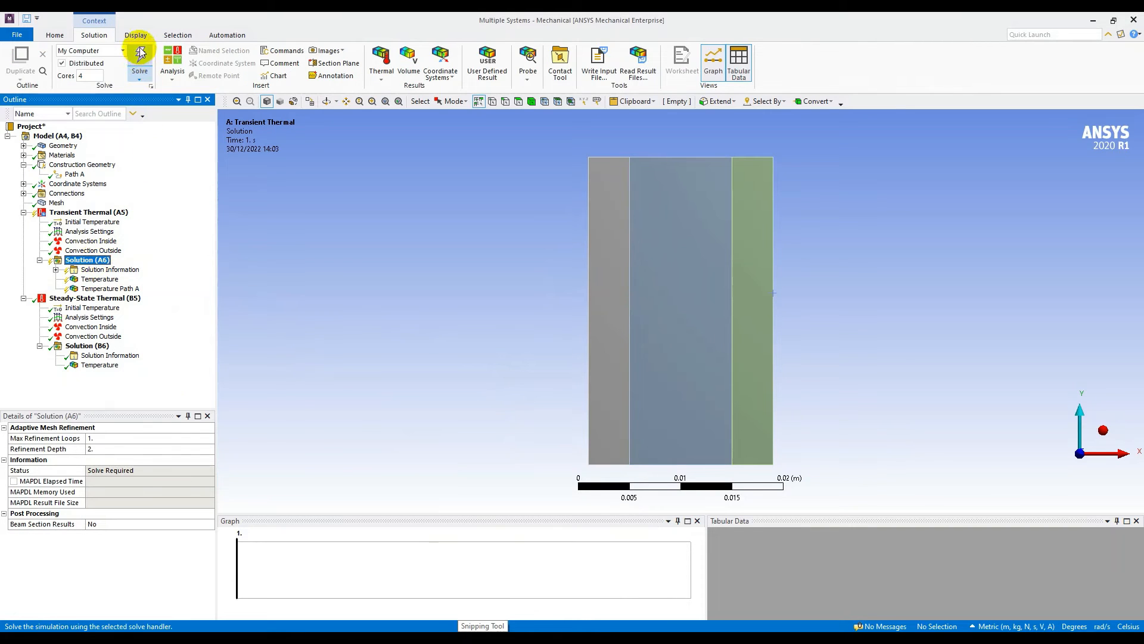
# Switch to PowerPoint and review the solution and results instructions for the transient double pane window analysis
pyautogui.click(398, 258)
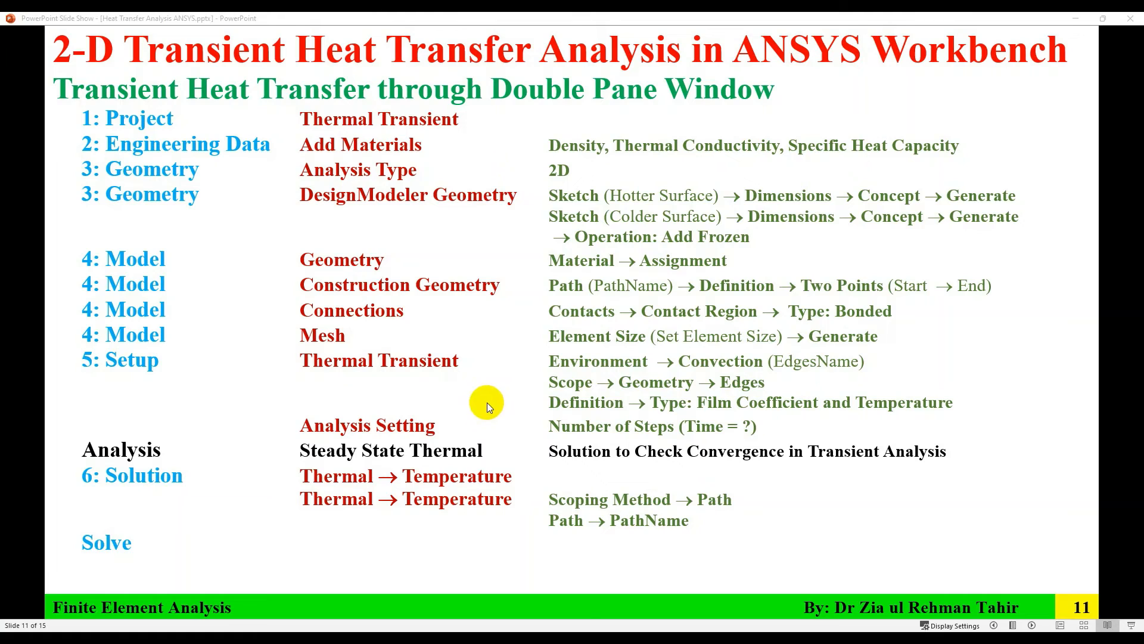
pyautogui.click(488, 402)
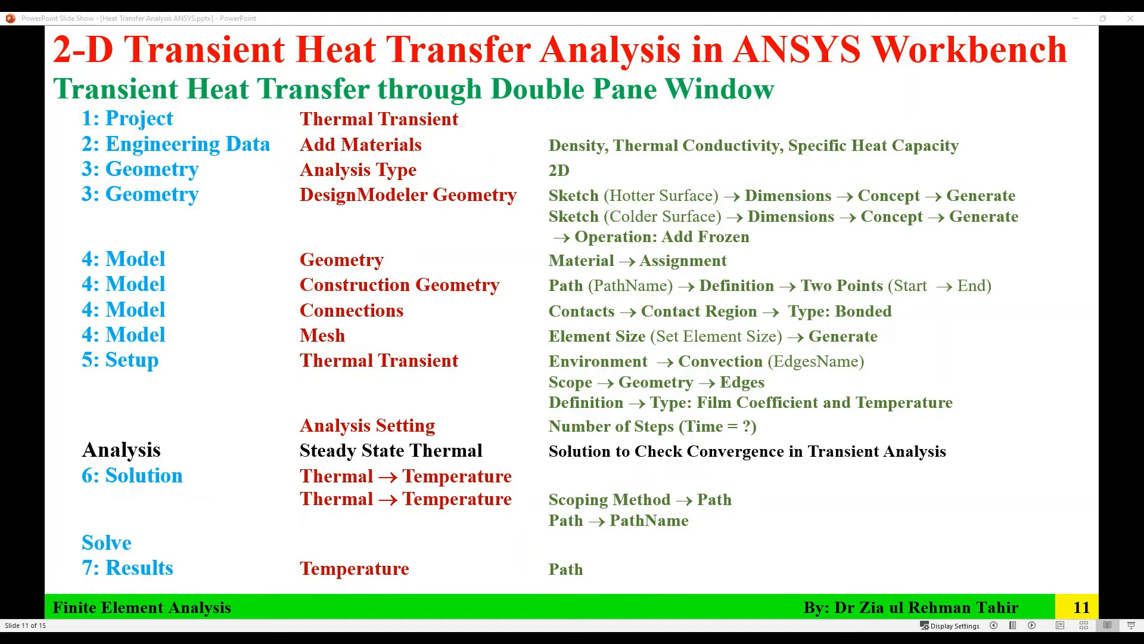
pyautogui.click(746, 569)
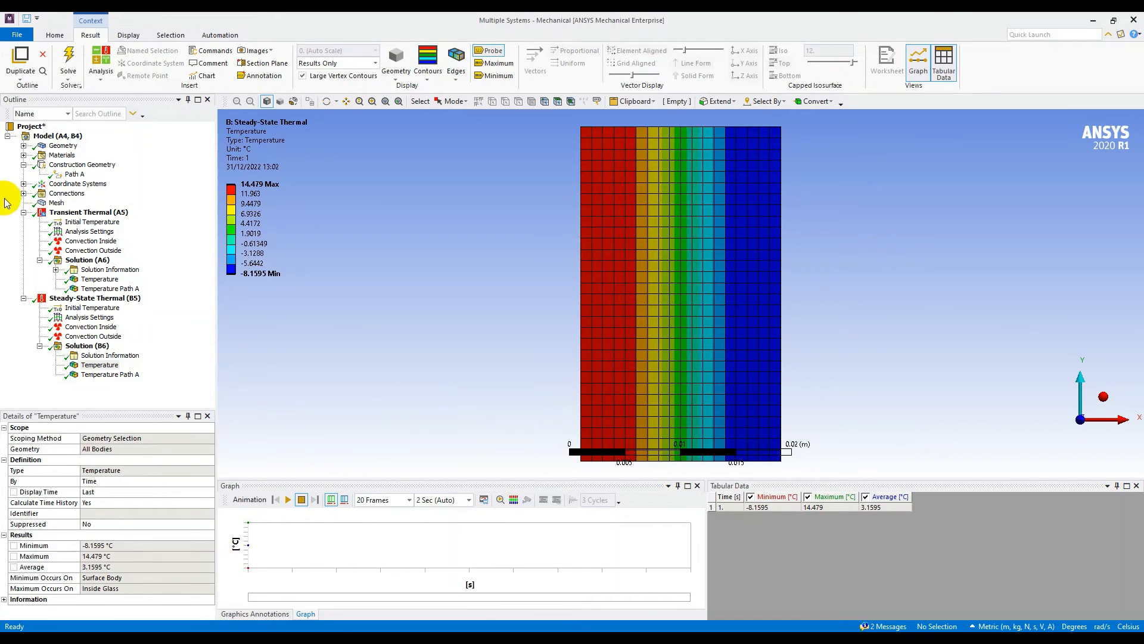
# Collapse the Transient Thermal branch and examine the steady-state Temperature and Temperature Path A results
pyautogui.click(24, 213)
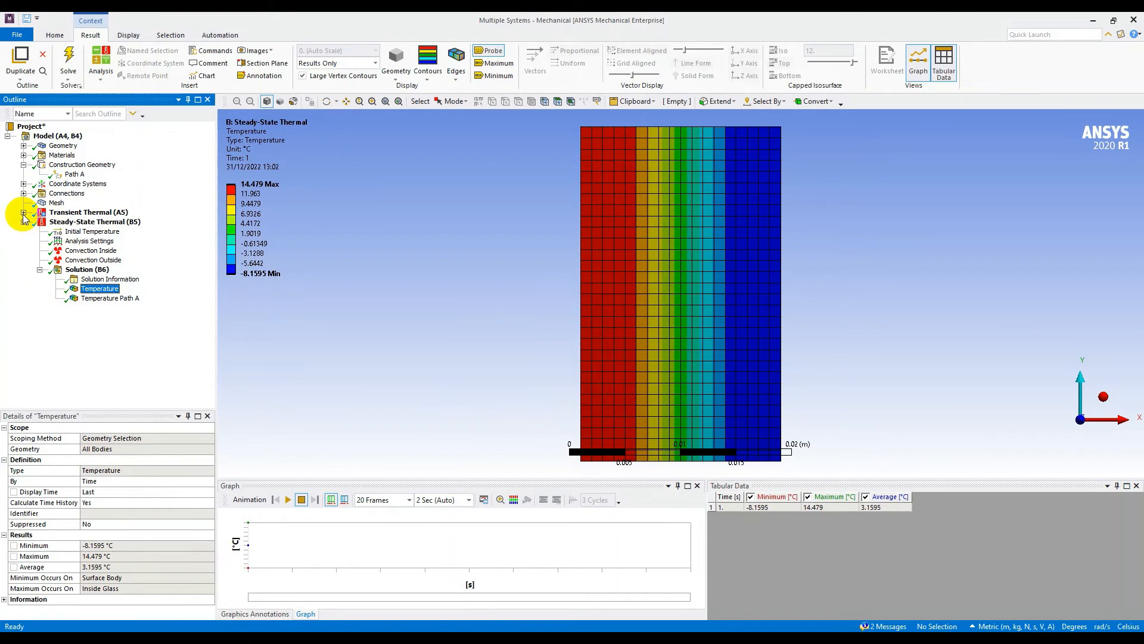
pyautogui.click(117, 223)
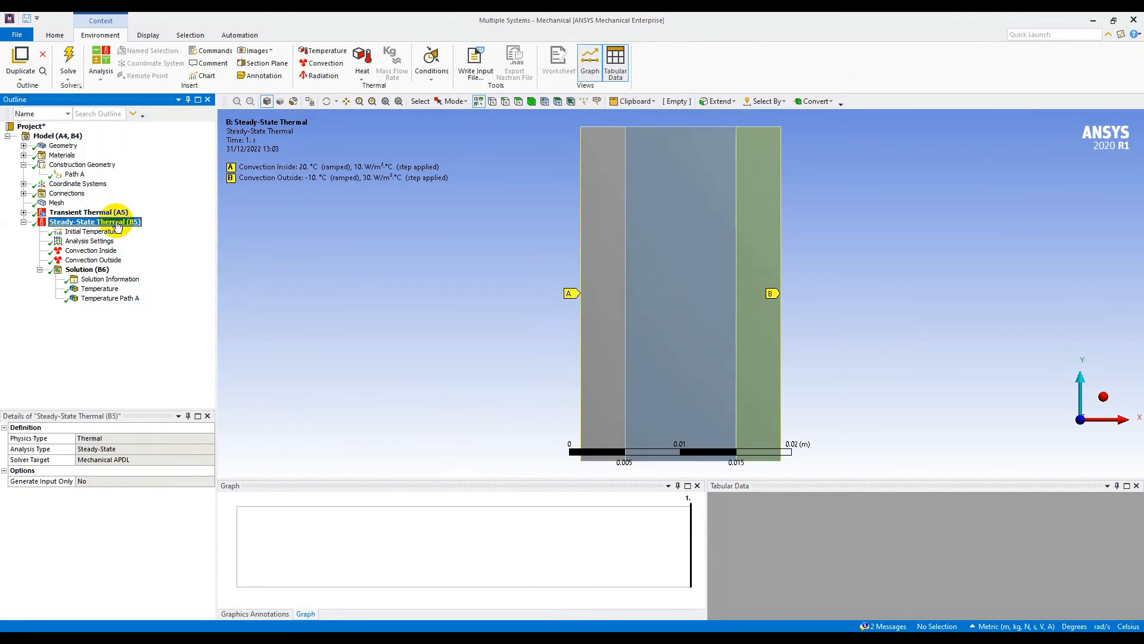
pyautogui.click(97, 289)
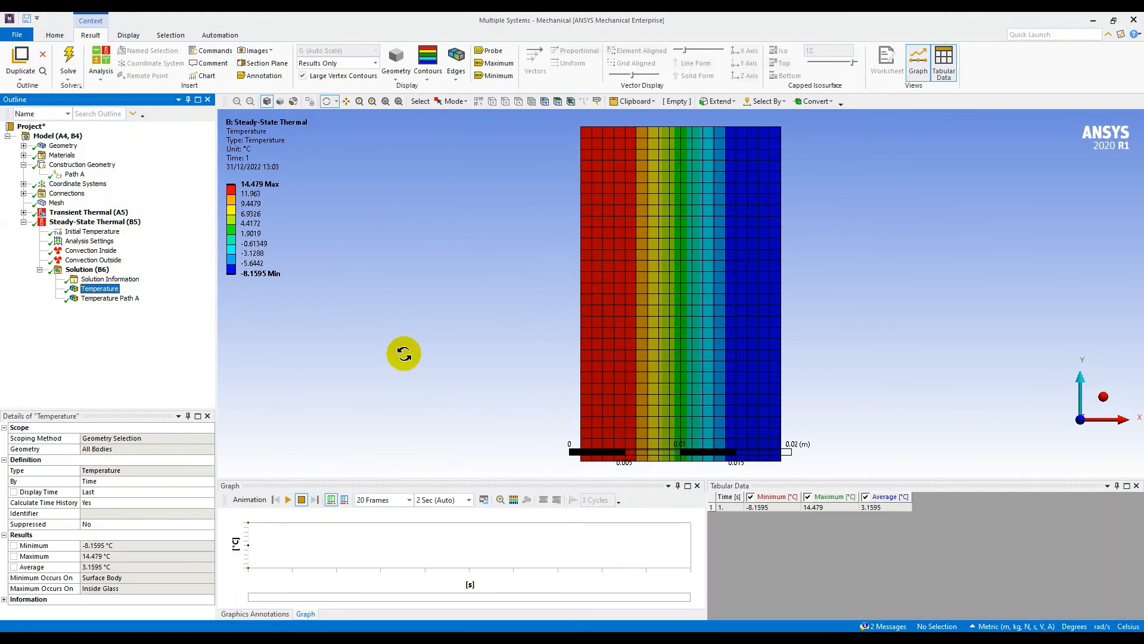
pyautogui.click(110, 298)
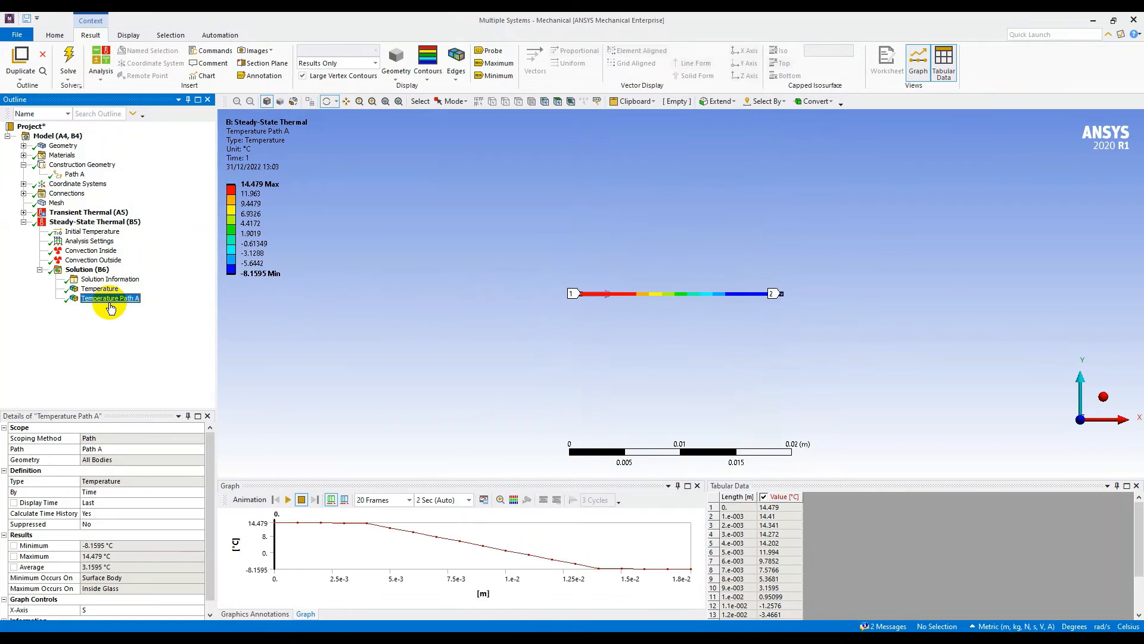
# Compare the inside glass layer's temperatures in the Path A table with T1 and T2 on the PowerPoint problem slide
pyautogui.click(761, 560)
pyautogui.click(782, 508)
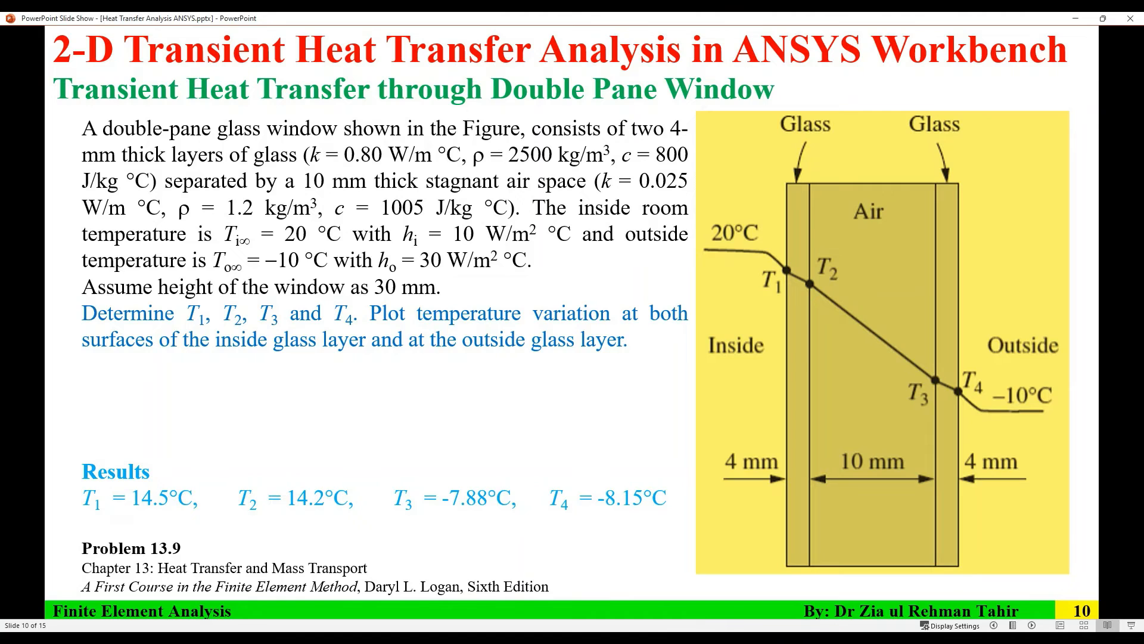
pyautogui.hotkey('alt', 'Tab')
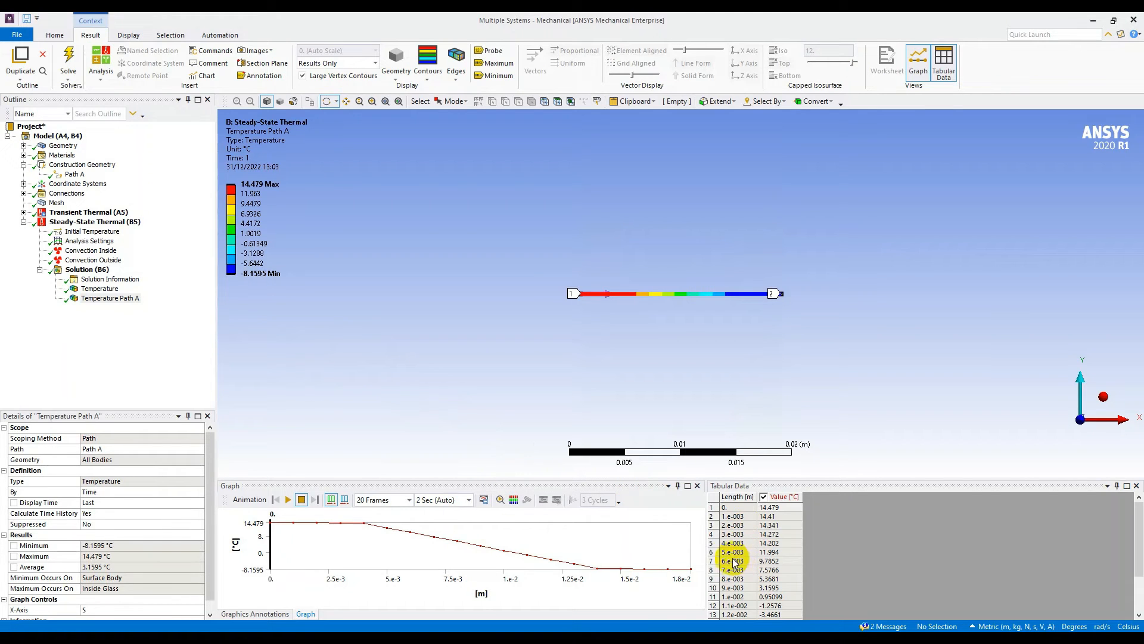
pyautogui.click(776, 534)
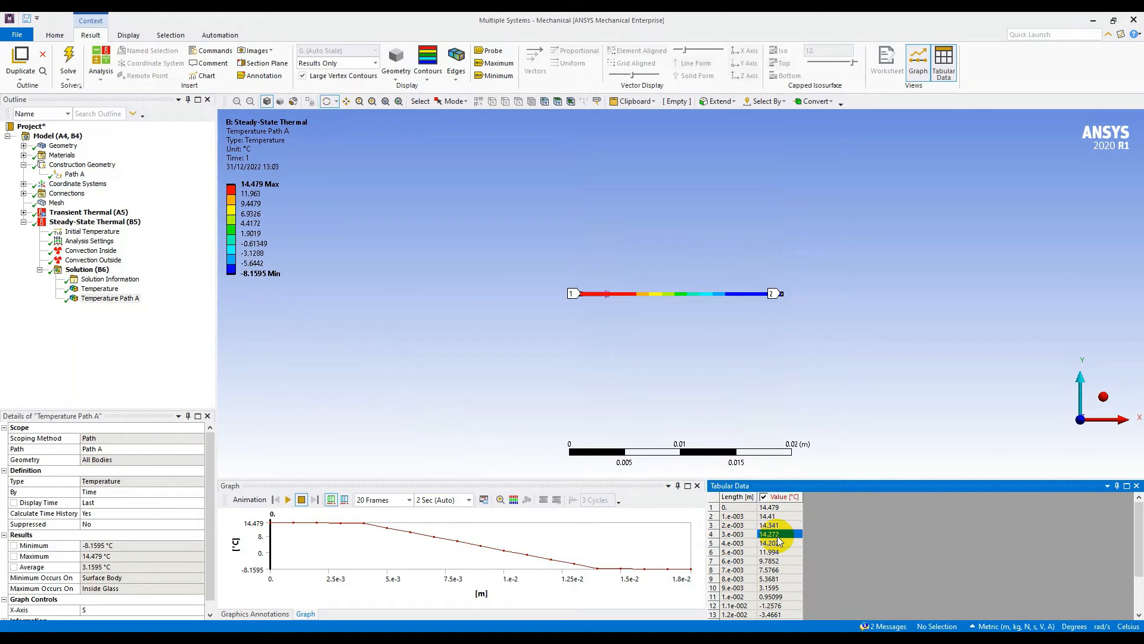
pyautogui.hotkey('alt', 'Tab')
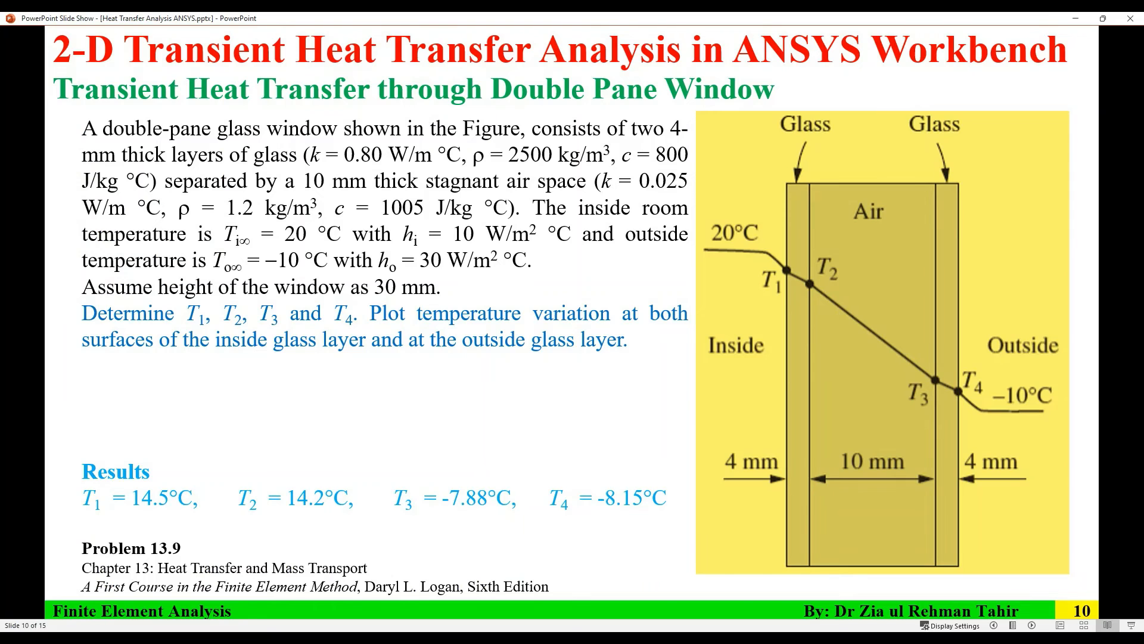
# Compare the Path A temperatures at 1.4e-002 m and 1.8e-002 m with T3 and T4 on the PowerPoint problem slide
pyautogui.hotkey('alt', 'Tab')
pyautogui.scroll(-2, 769, 566)
pyautogui.click(765, 571)
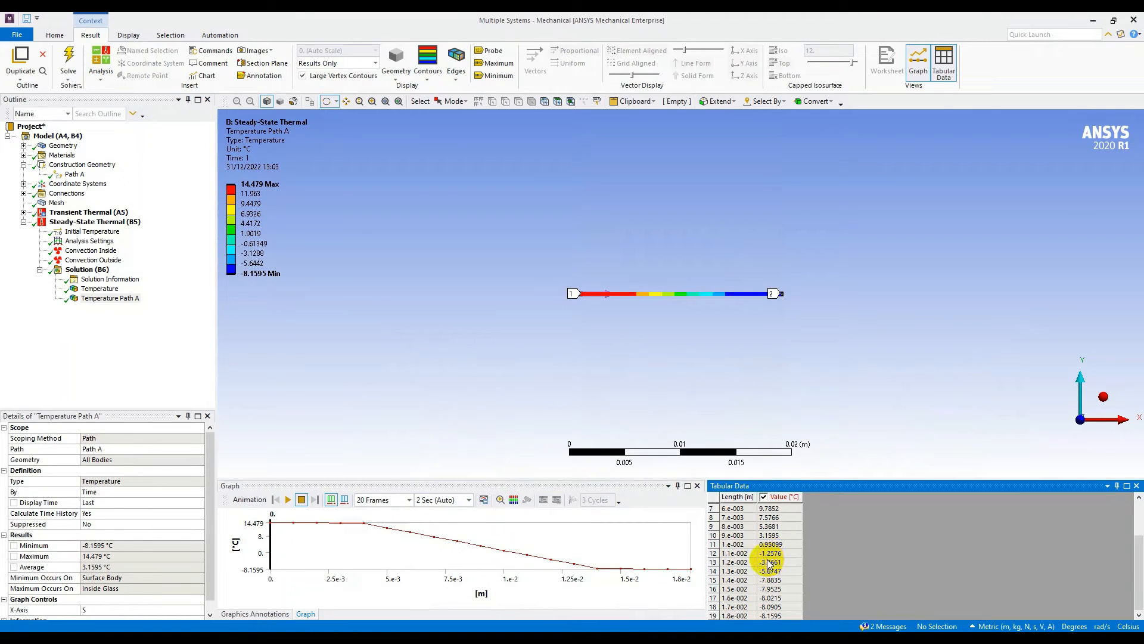
pyautogui.click(739, 580)
pyautogui.click(780, 580)
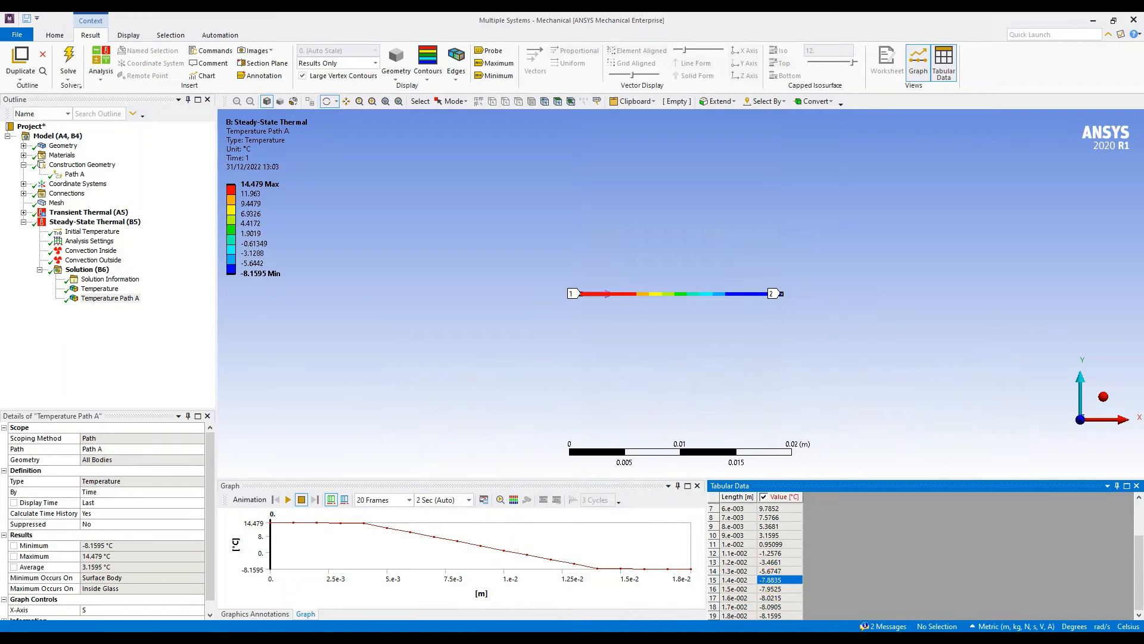
pyautogui.click(733, 641)
pyautogui.click(739, 641)
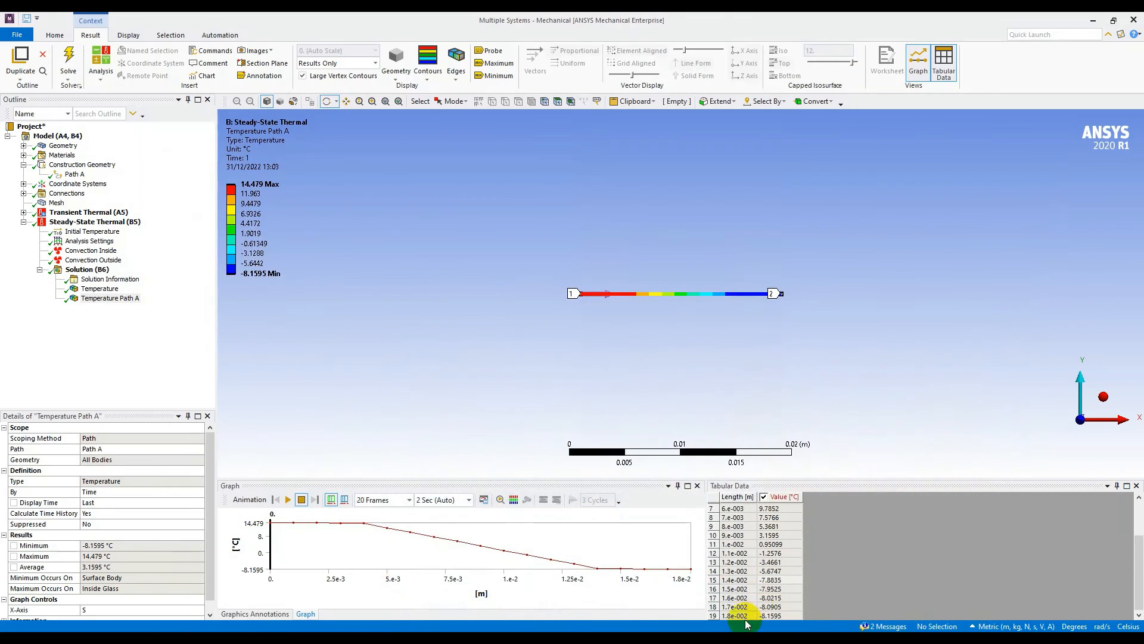
pyautogui.click(767, 579)
pyautogui.click(768, 615)
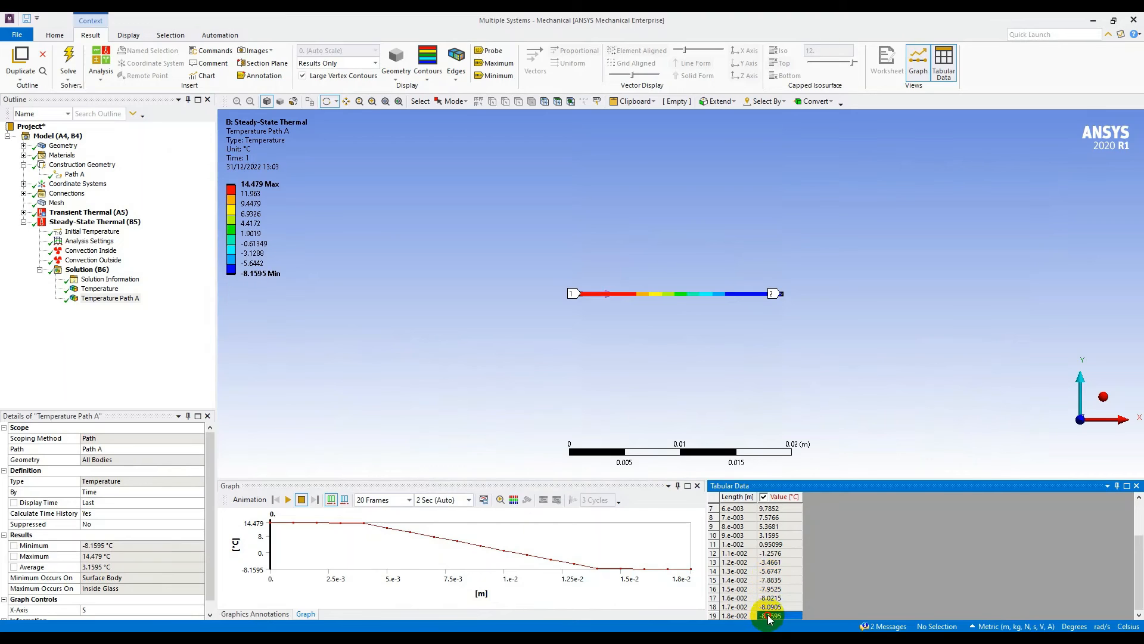
pyautogui.click(736, 642)
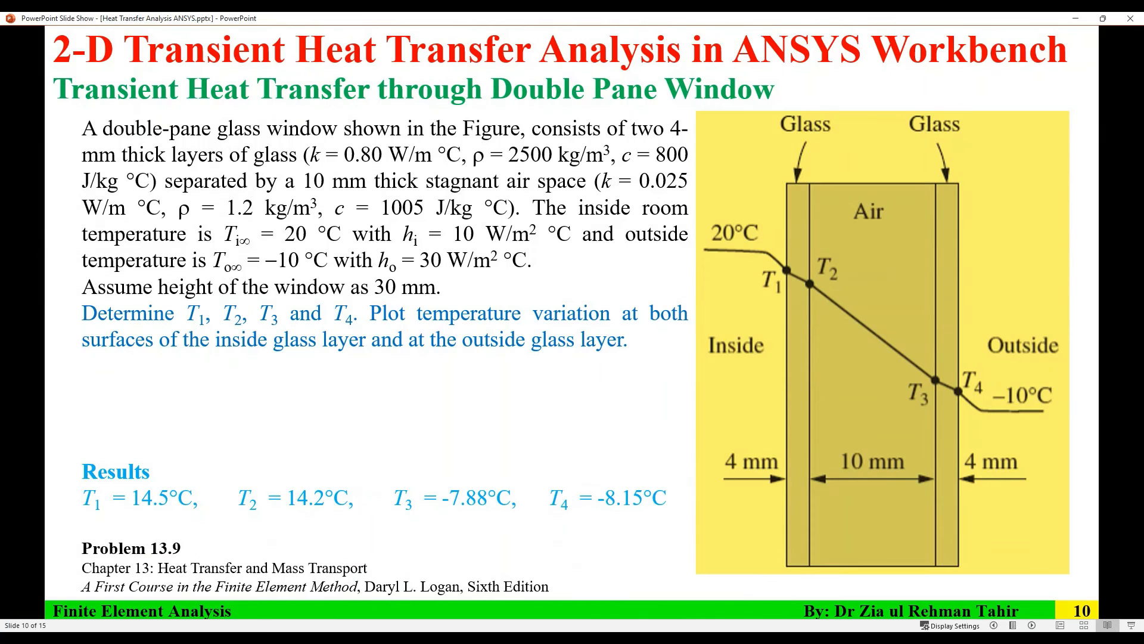
pyautogui.click(736, 642)
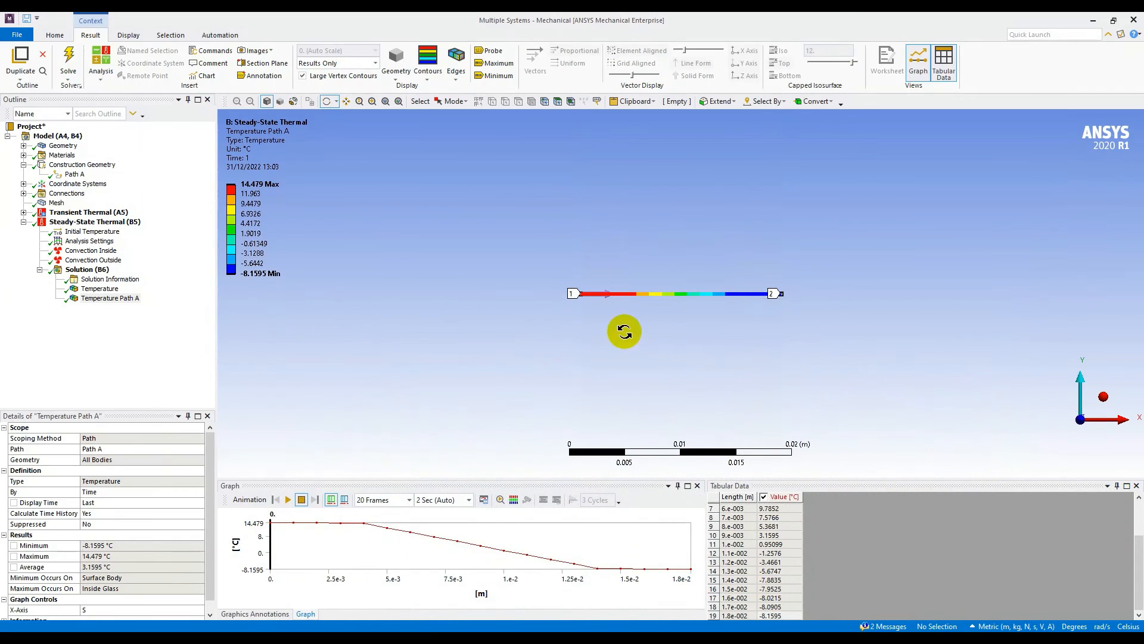
# Probe the steady-state Temperature result at both surfaces of the inside glass layer and both surfaces of the outside glass layer
pyautogui.click(99, 289)
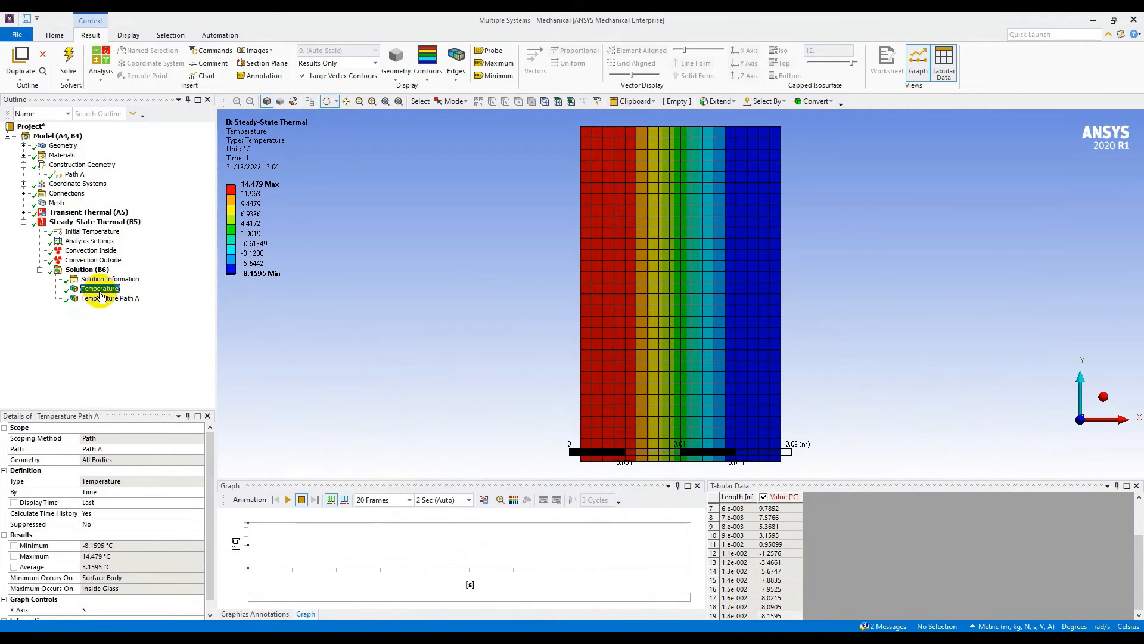
pyautogui.scroll(5, 648, 268)
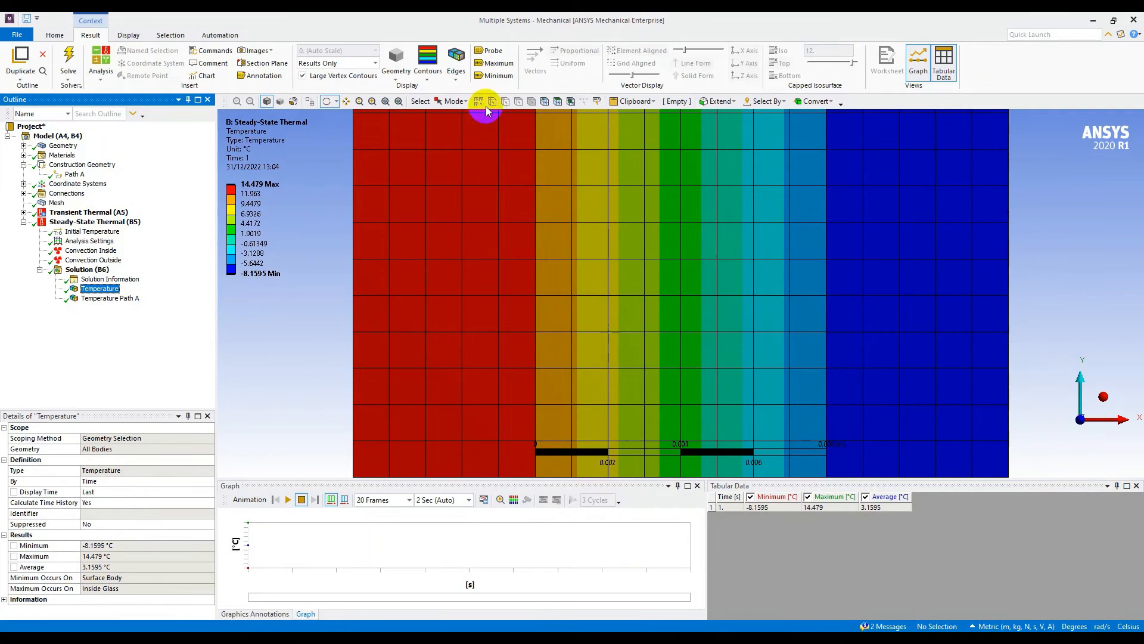
pyautogui.click(493, 54)
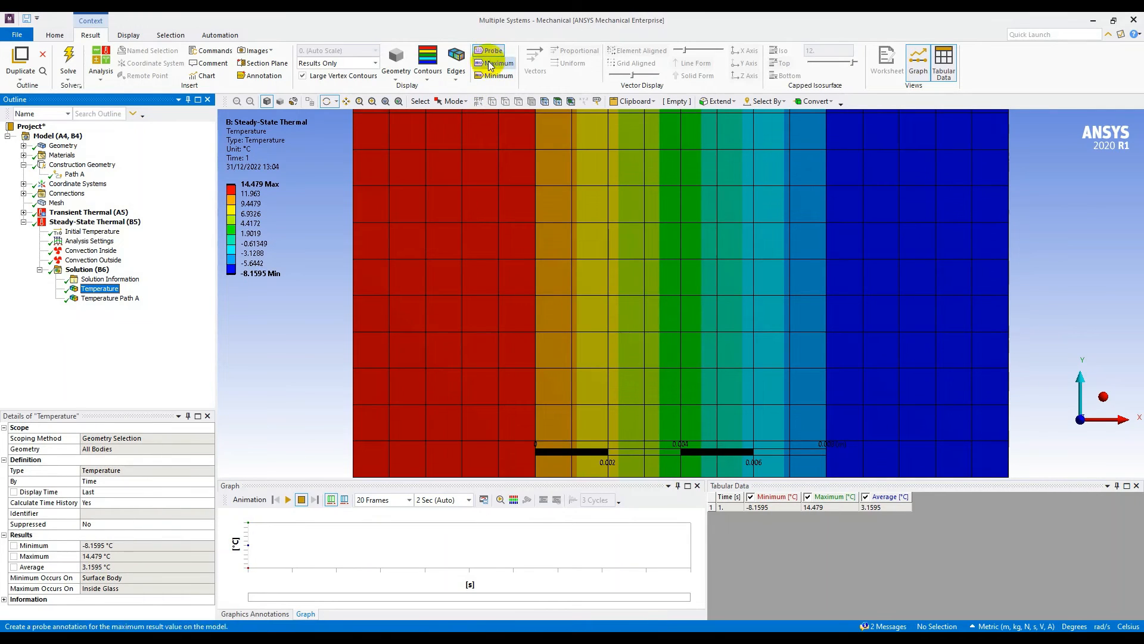
pyautogui.click(353, 259)
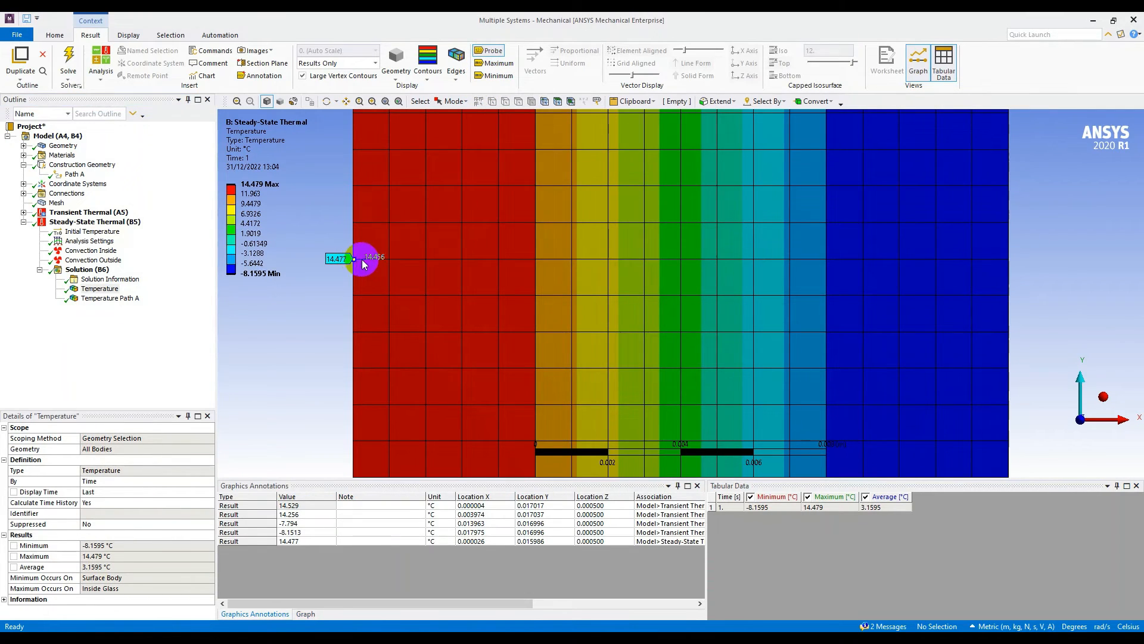
pyautogui.click(497, 260)
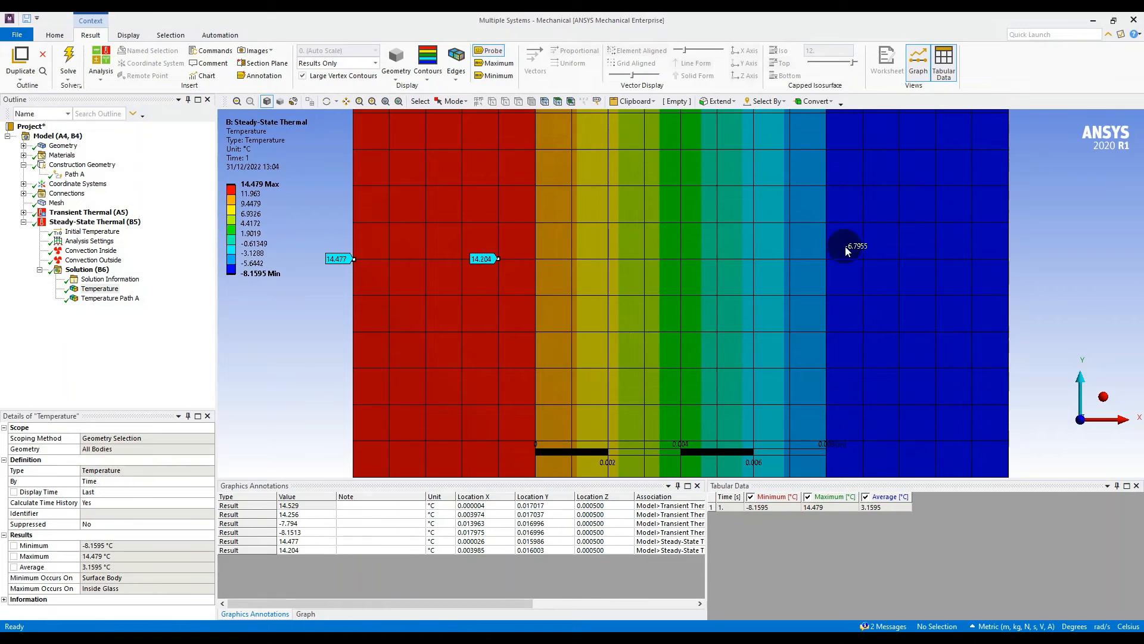
pyautogui.click(865, 259)
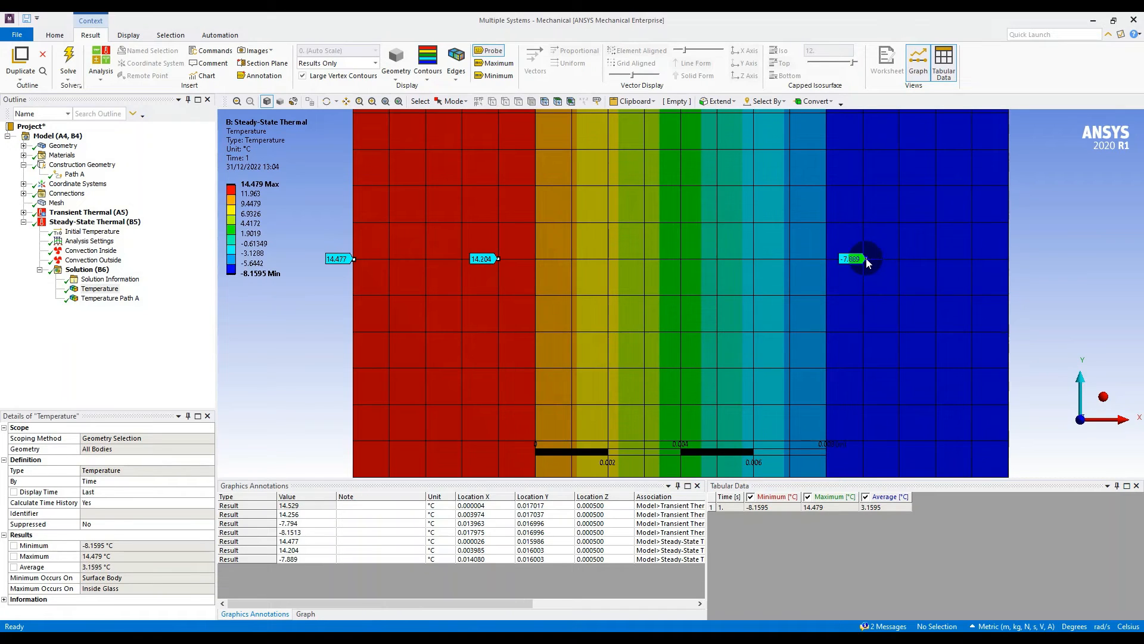
pyautogui.click(1008, 259)
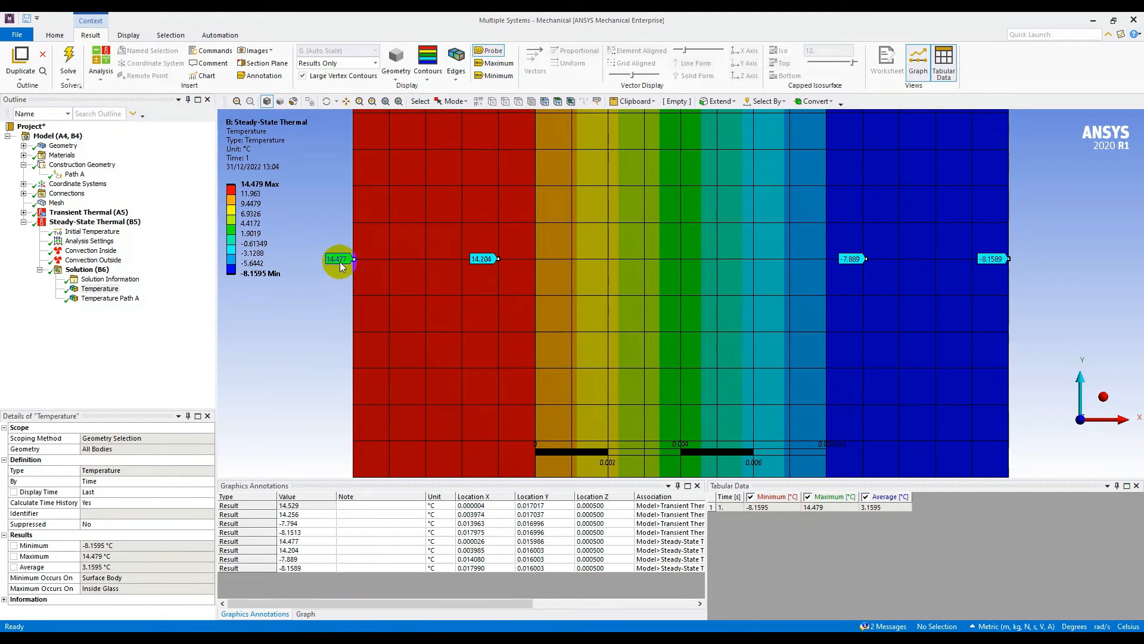
# Compare the four steady-state probe temperatures with the T1 to T4 reference values on the PowerPoint problem slide
pyautogui.hotkey('alt', 'Tab')
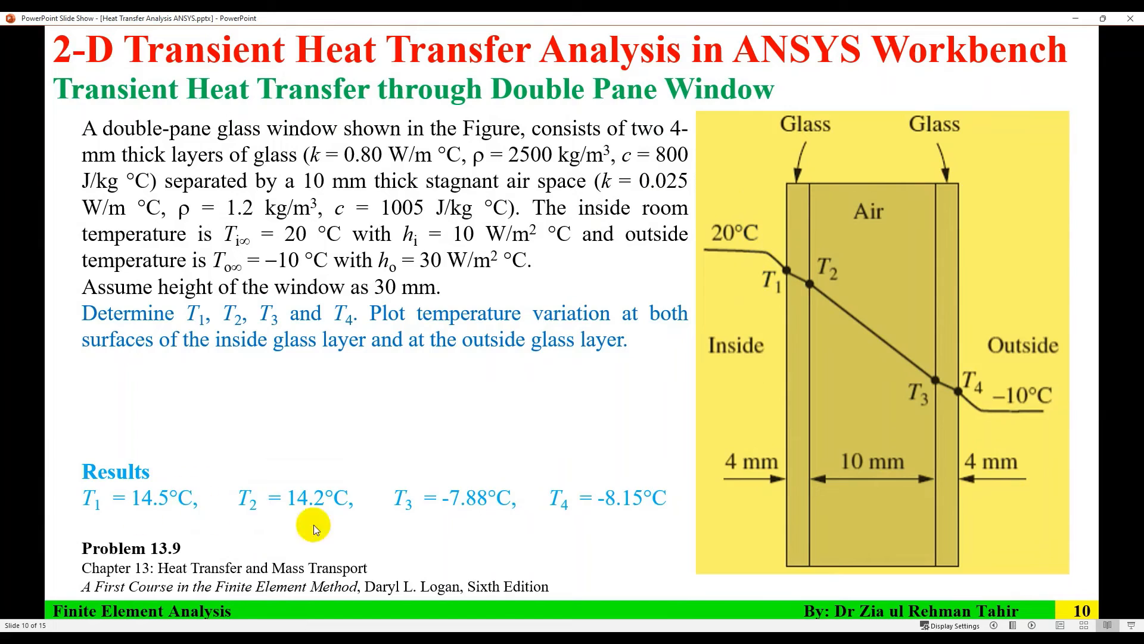
pyautogui.hotkey('alt', 'Tab')
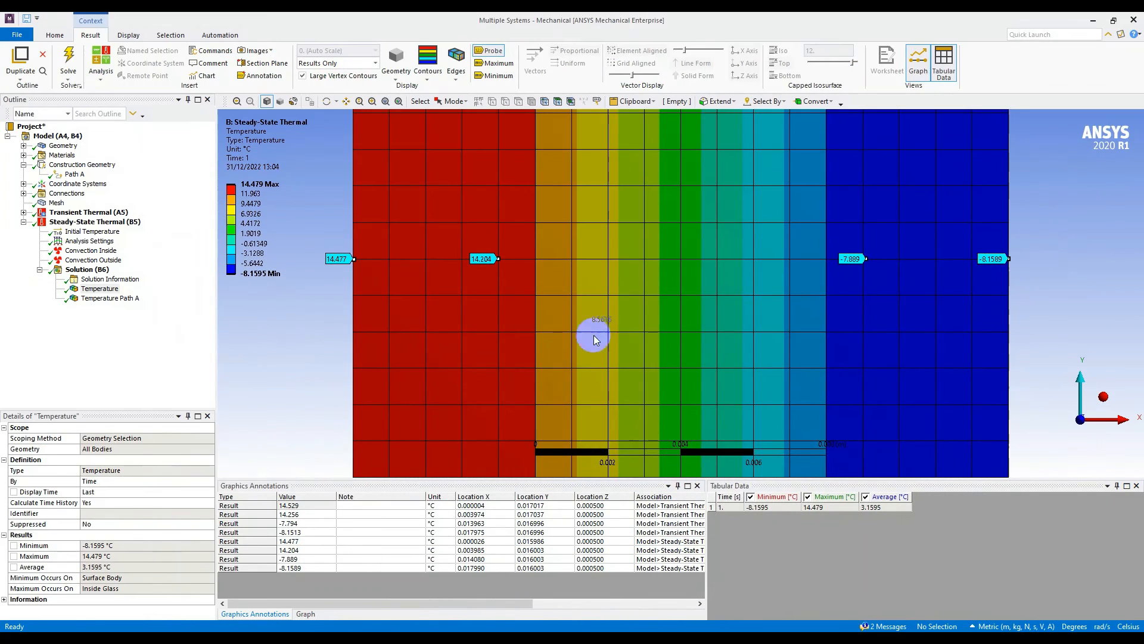
pyautogui.hotkey('alt', 'Tab')
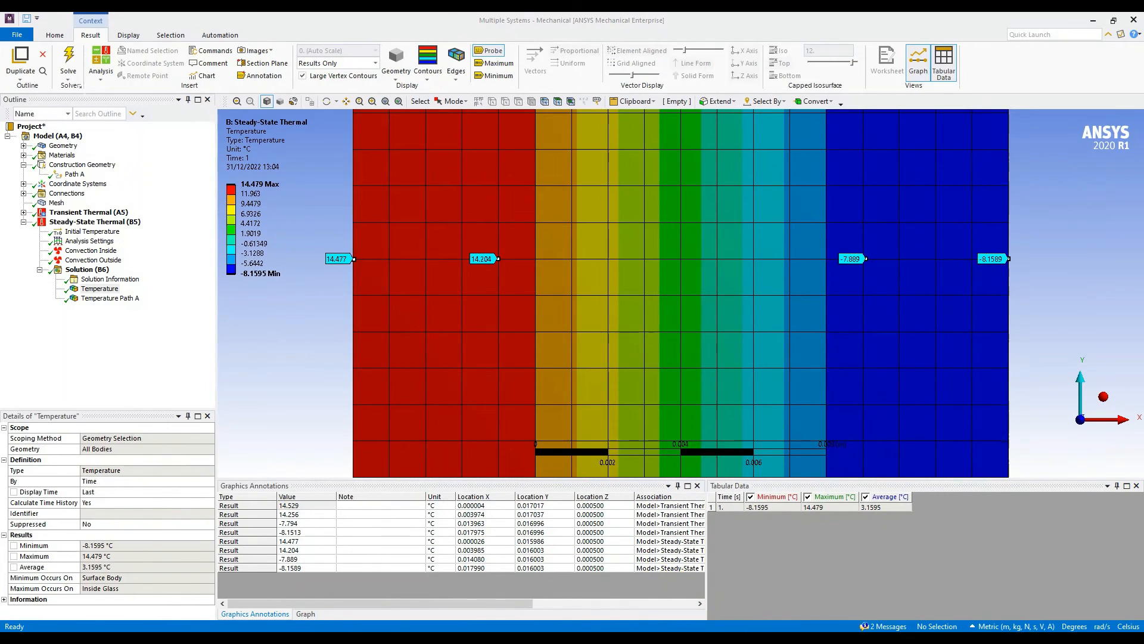
pyautogui.hotkey('alt', 'Tab')
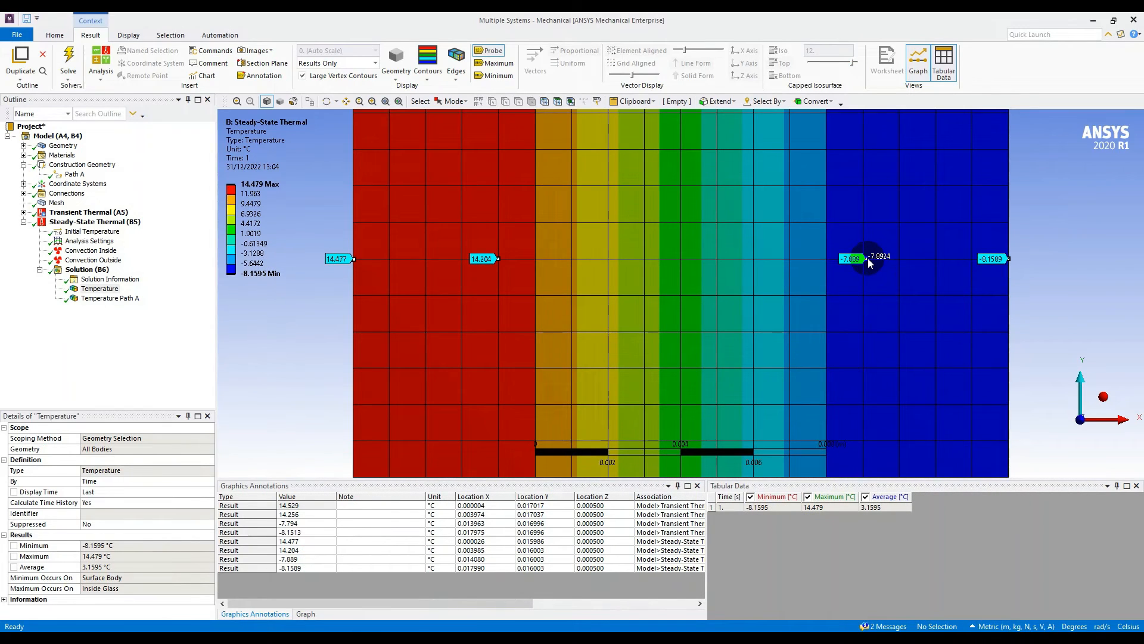
pyautogui.hotkey('alt', 'Tab')
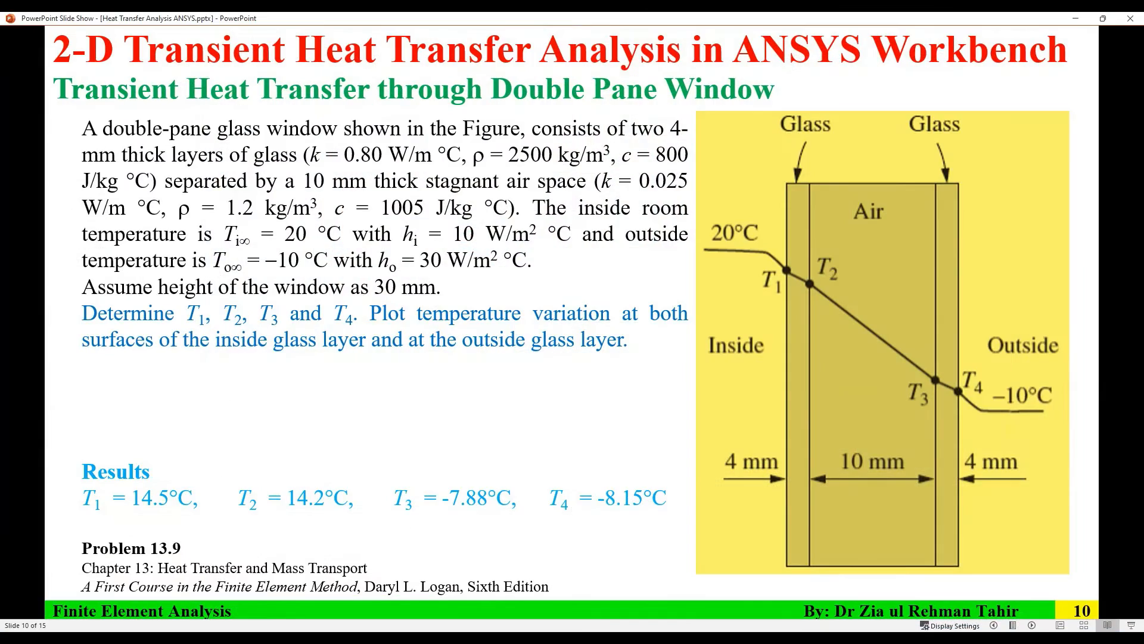
pyautogui.hotkey('alt', 'Tab')
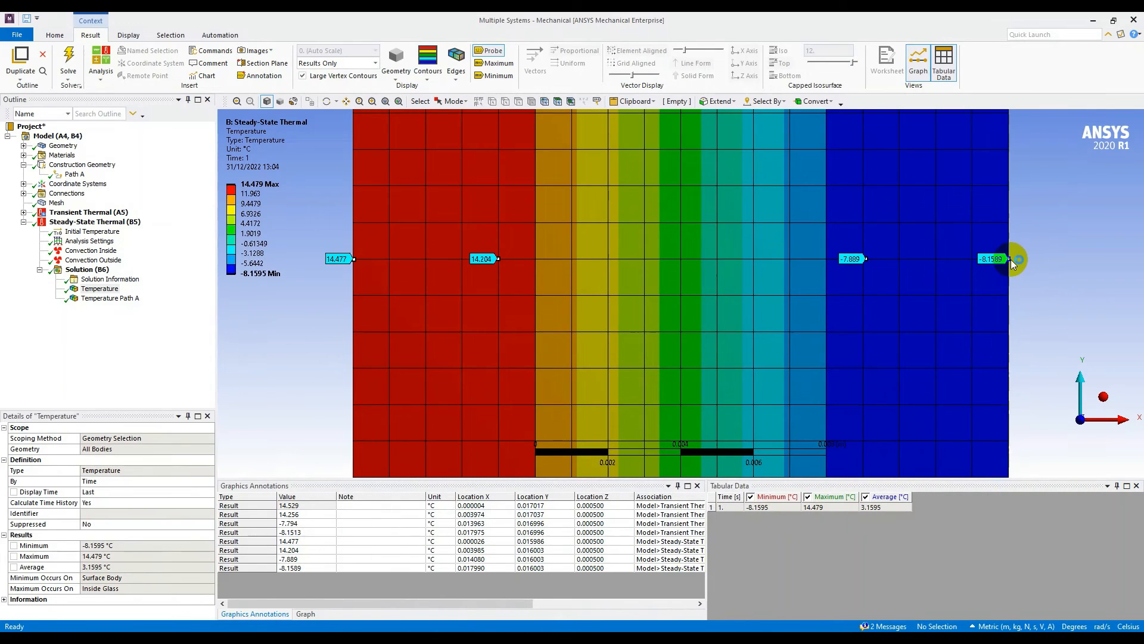
pyautogui.hotkey('alt', 'Tab')
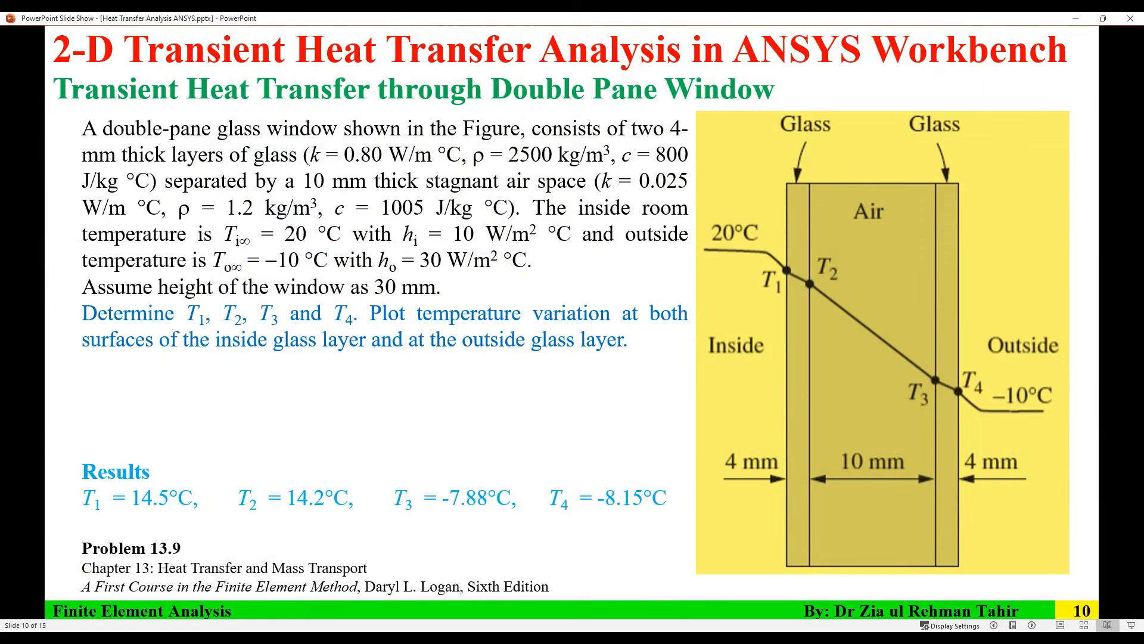
pyautogui.hotkey('alt', 'Tab')
pyautogui.scroll(-5, 610, 277)
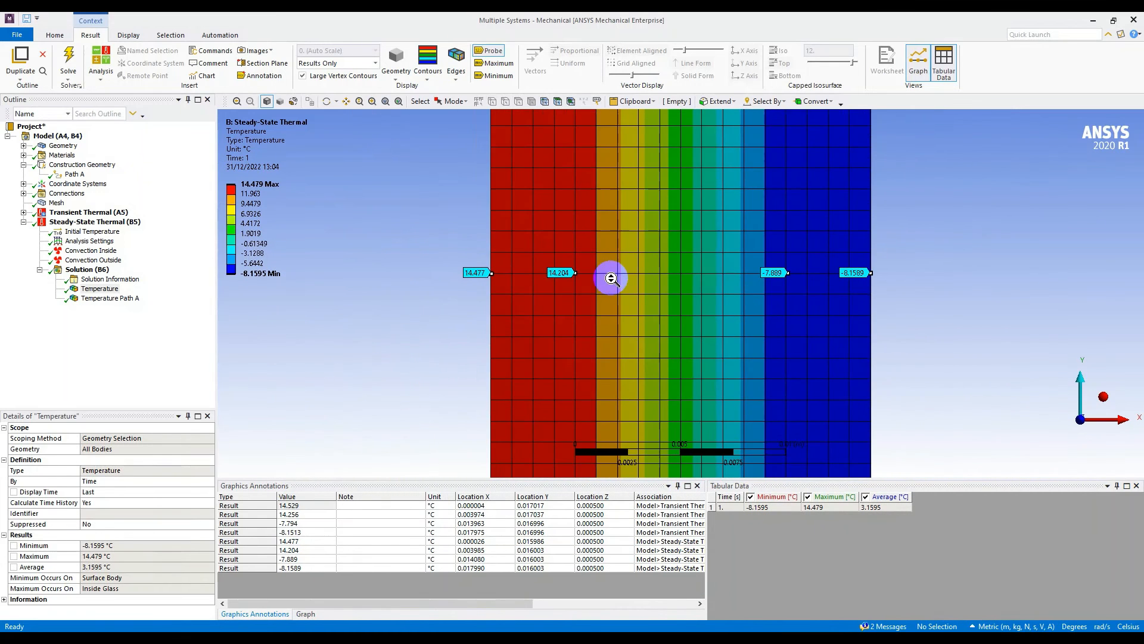
pyautogui.scroll(-1, 611, 278)
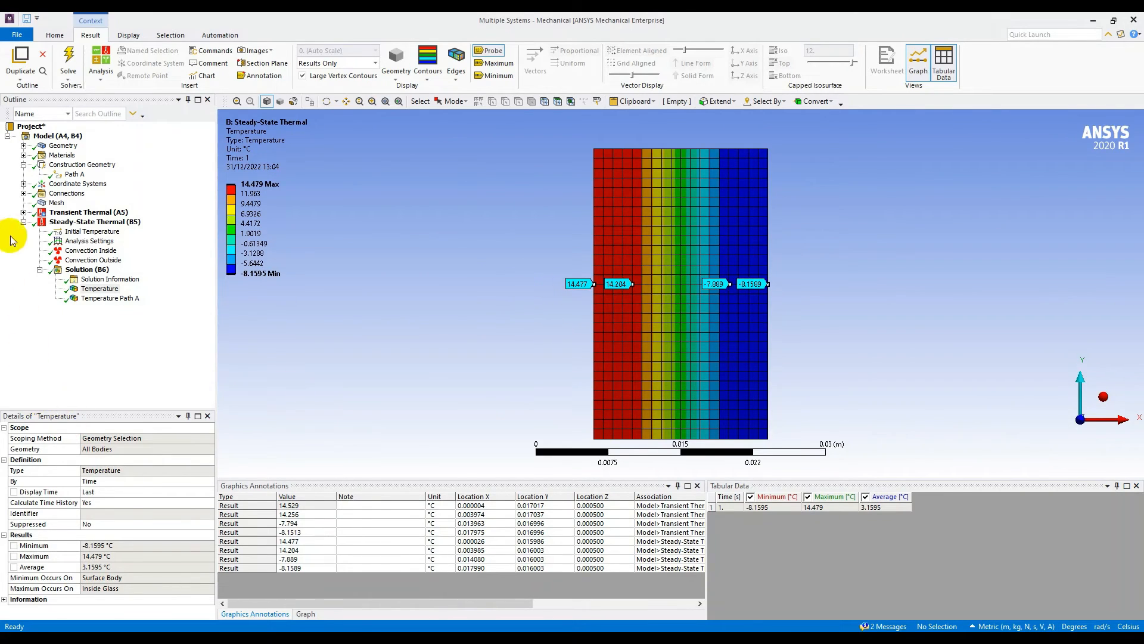
# Collapse the Steady-State Thermal branch, expand the Transient Thermal branch and open its Analysis Settings
pyautogui.click(23, 222)
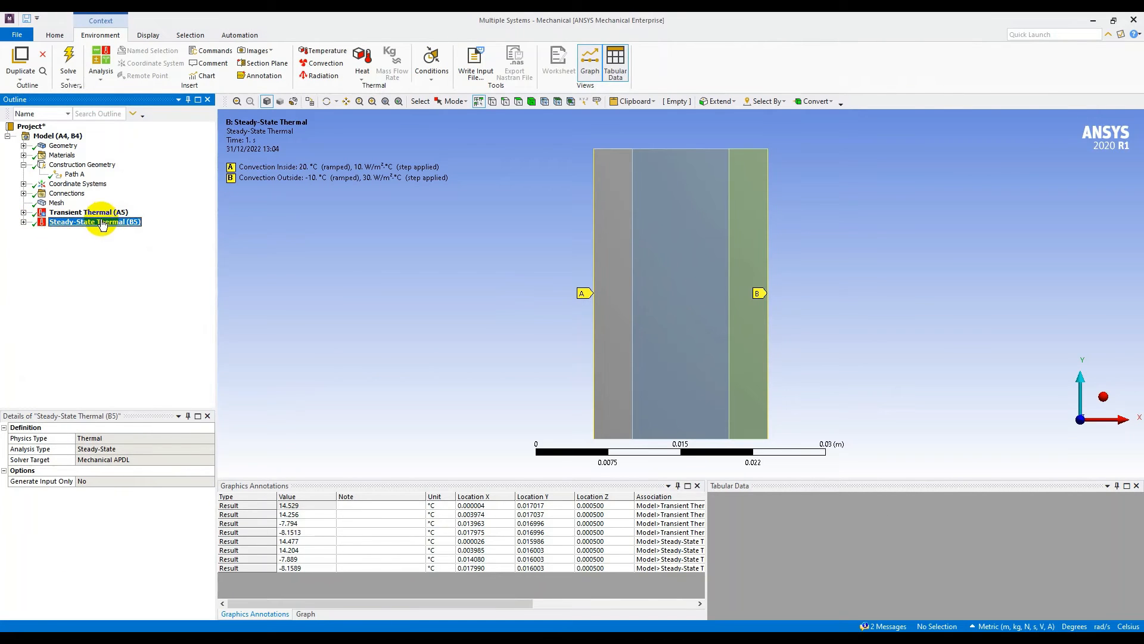
pyautogui.click(23, 213)
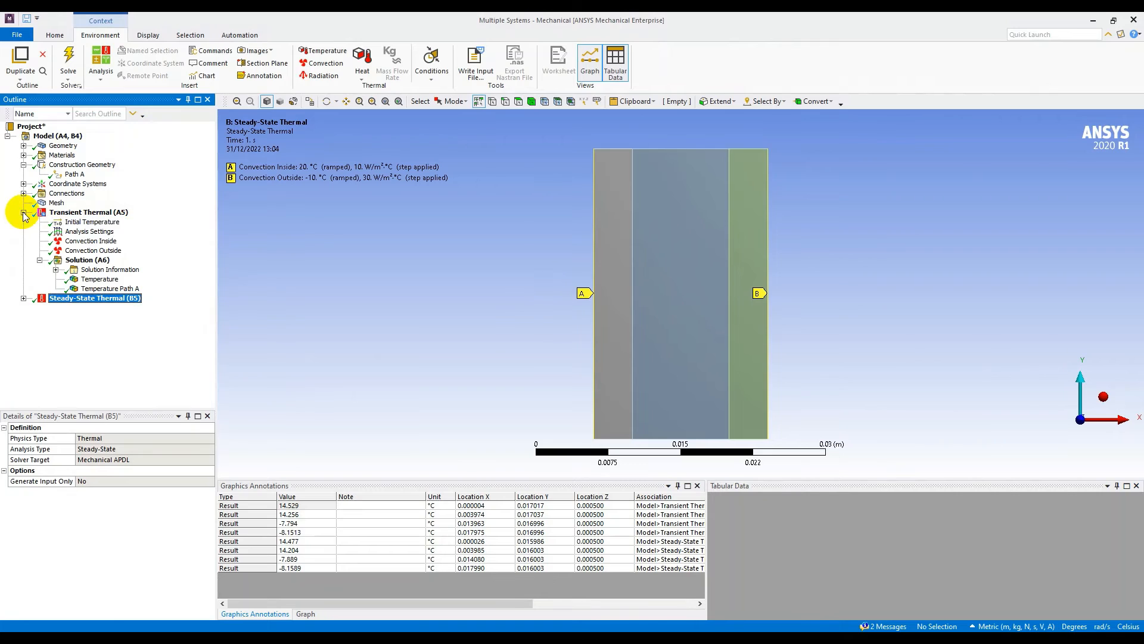
pyautogui.click(99, 231)
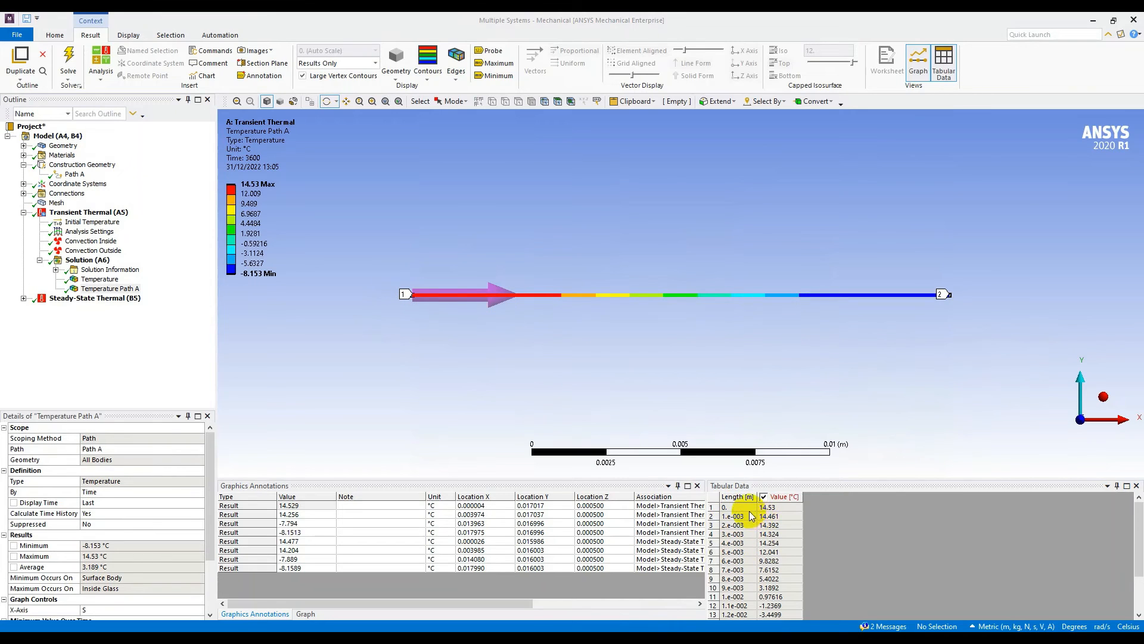
# Examine the transient Temperature Path A table at the glass surfaces, including the values at 1.4e-002 m and 1.8e-002 m
pyautogui.moveTo(774, 516); pyautogui.dragTo(773, 508)
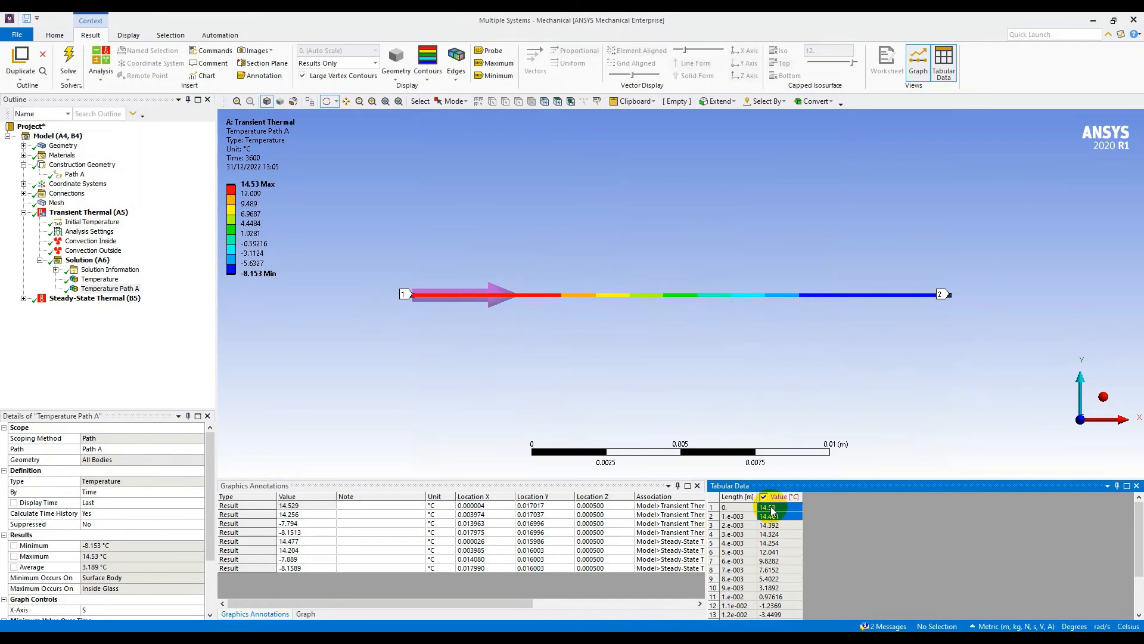
pyautogui.scroll(-2, 782, 541)
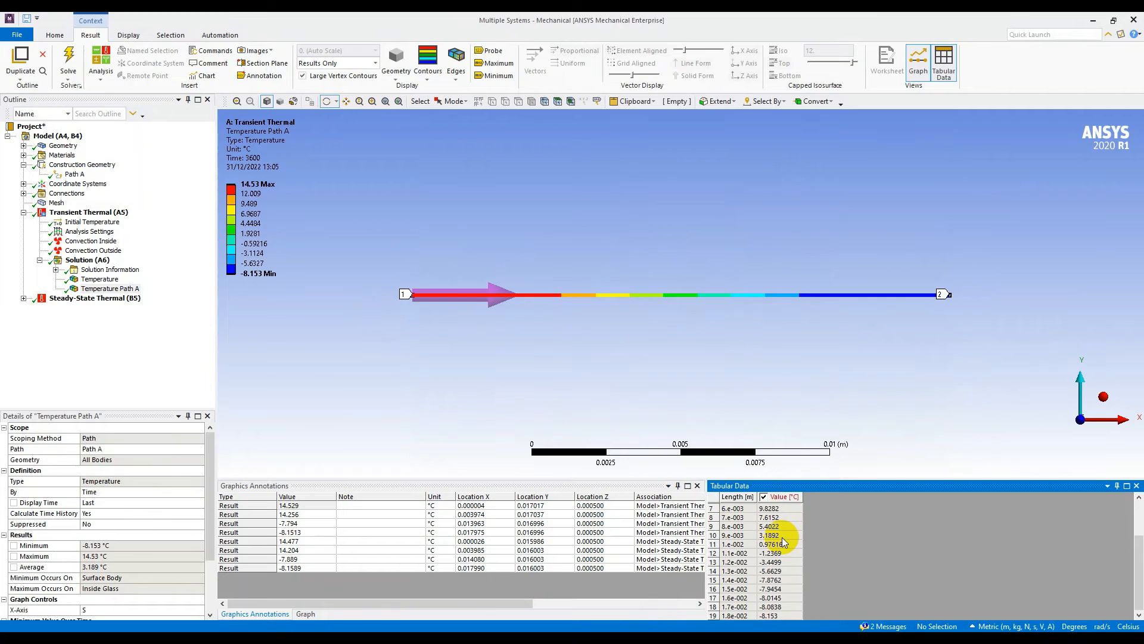
pyautogui.scroll(2, 782, 541)
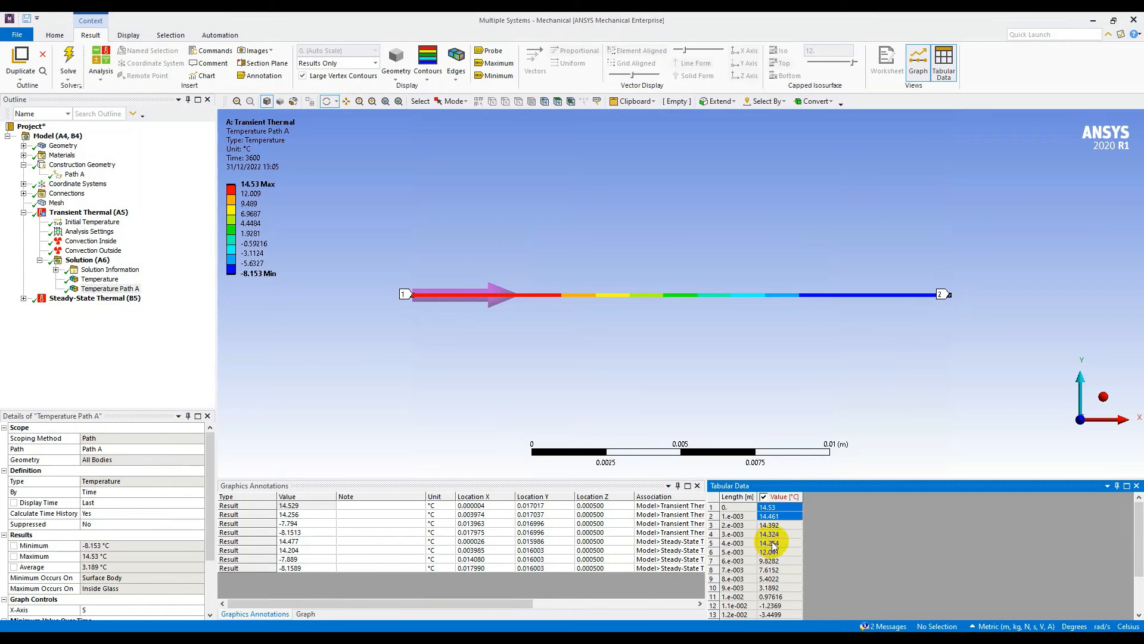
pyautogui.scroll(-2, 781, 547)
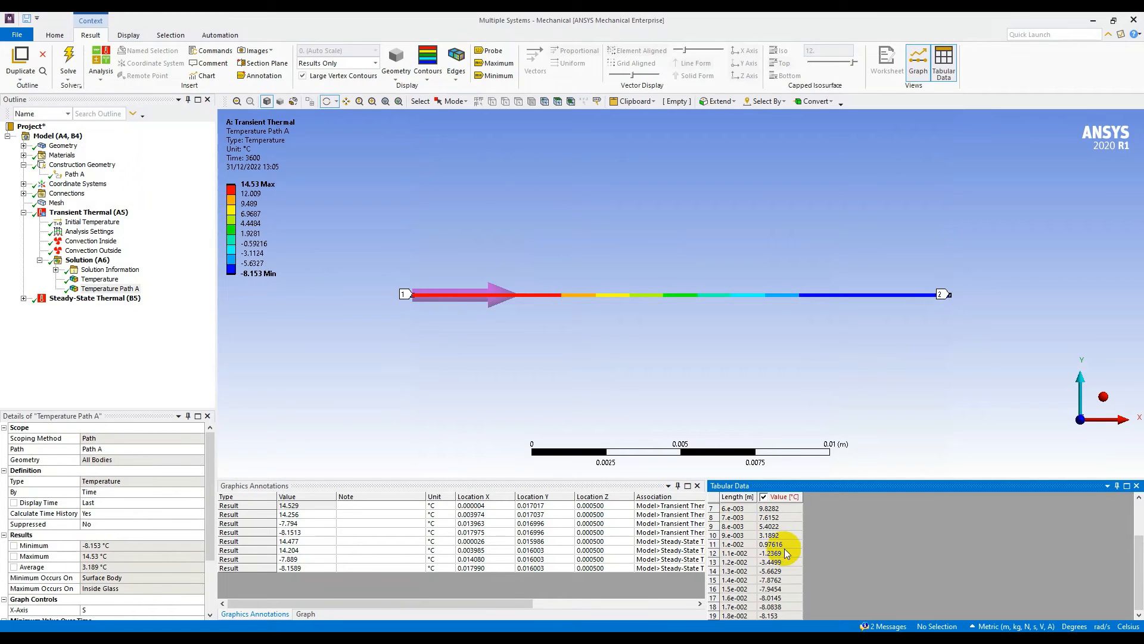
pyautogui.click(784, 580)
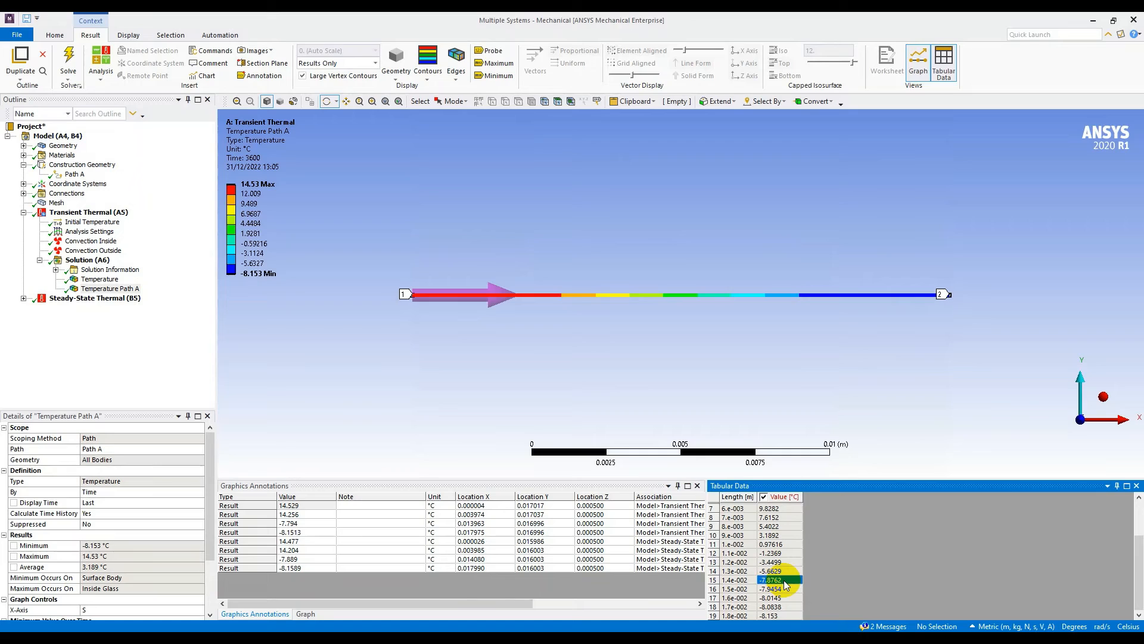
pyautogui.click(781, 616)
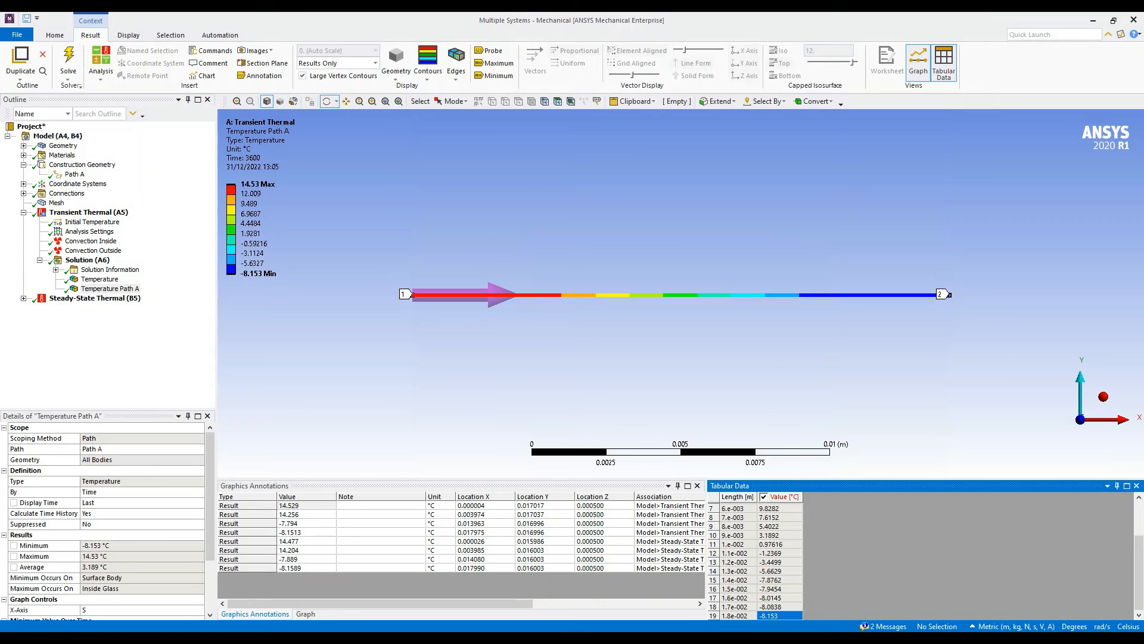
# Display the transient Temperature result and examine the four probe labels across the glass layers
pyautogui.click(99, 279)
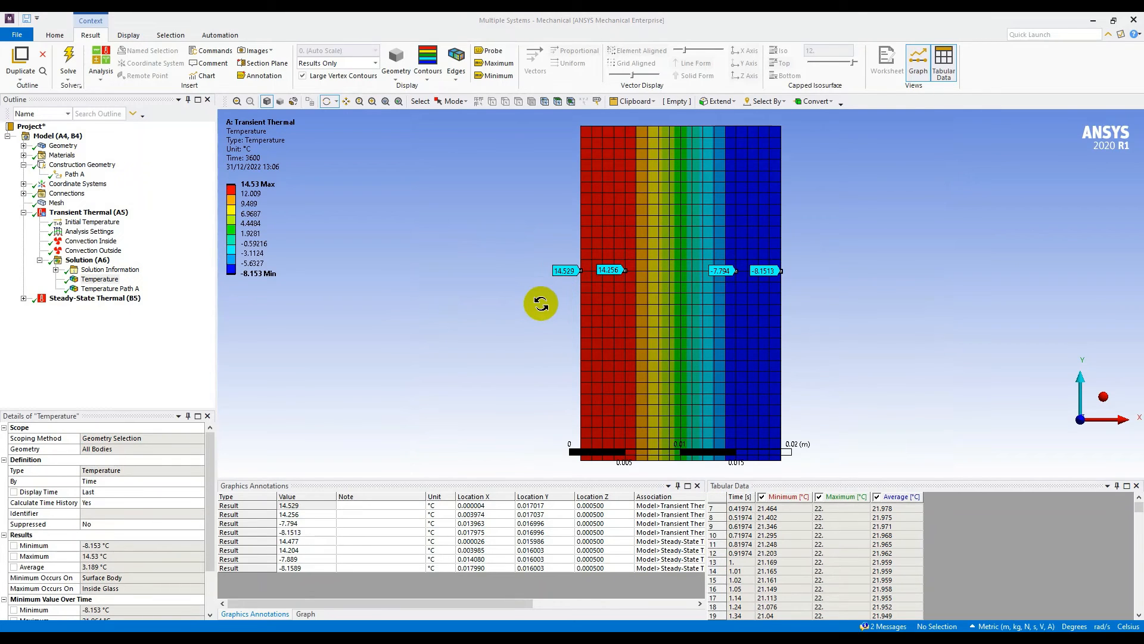
pyautogui.scroll(2, 536, 301)
pyautogui.scroll(2, 488, 296)
pyautogui.scroll(2, 465, 303)
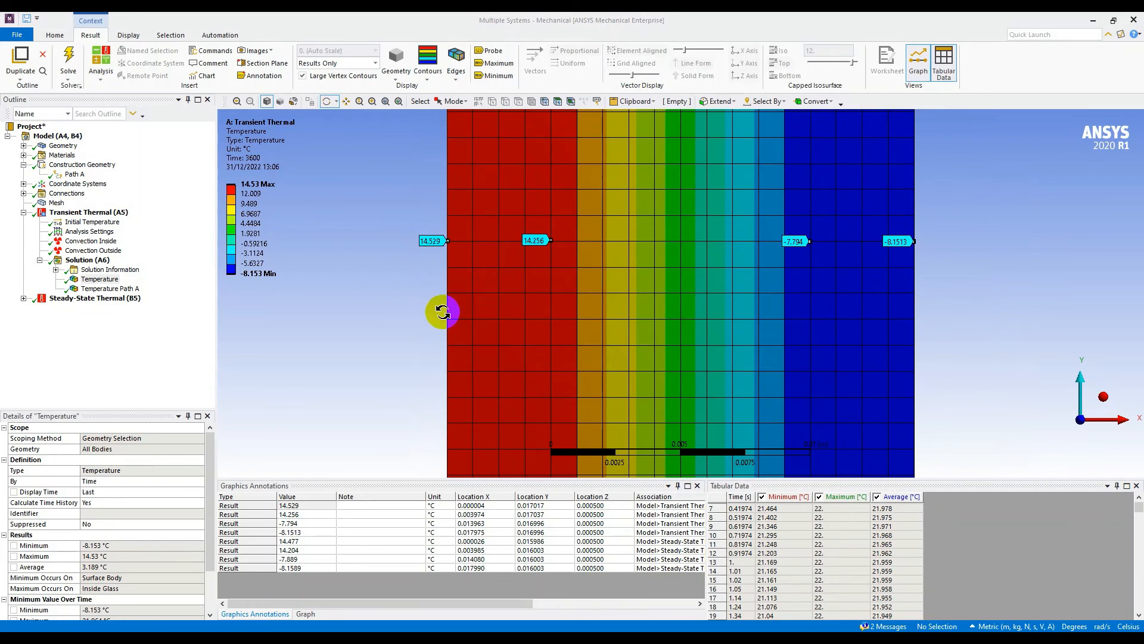
pyautogui.scroll(2, 397, 327)
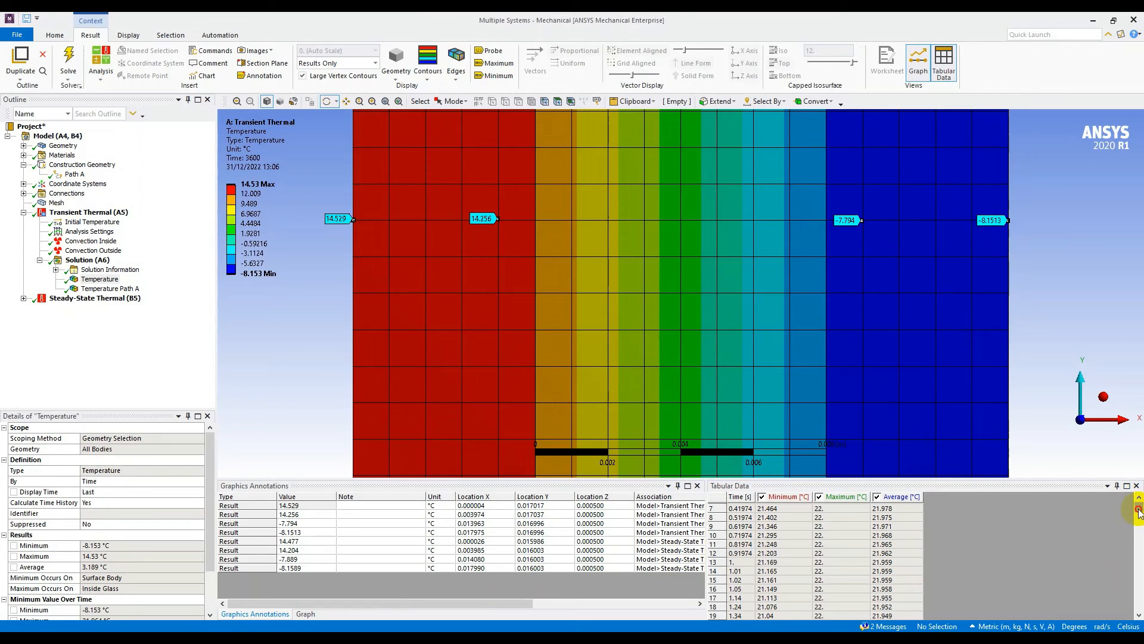
# Examine the transient Temperature table's final rows up to 3600 s, widening the row-number column to show the full numbers
pyautogui.click(1136, 590)
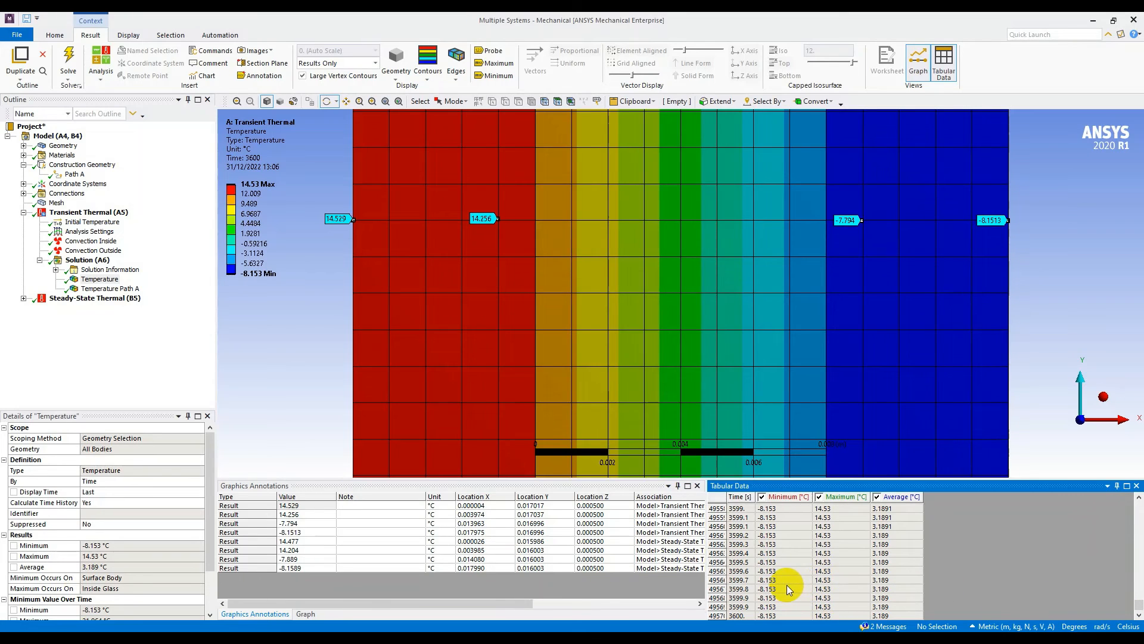
pyautogui.scroll(3, 786, 587)
pyautogui.scroll(5, 787, 585)
pyautogui.moveTo(726, 494); pyautogui.dragTo(727, 494)
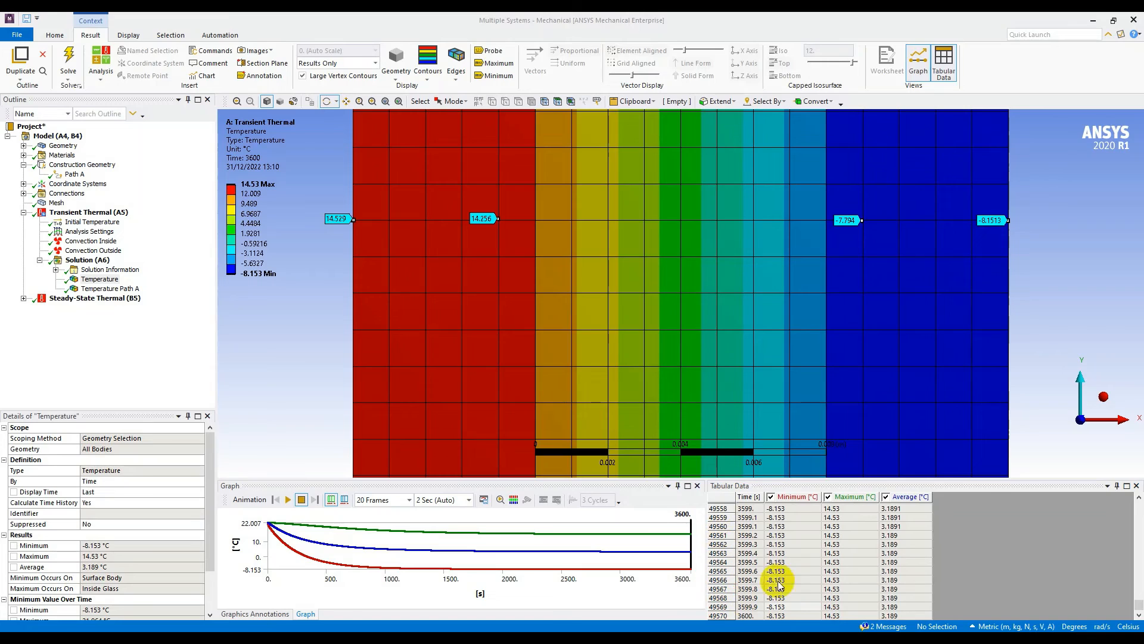
pyautogui.click(812, 612)
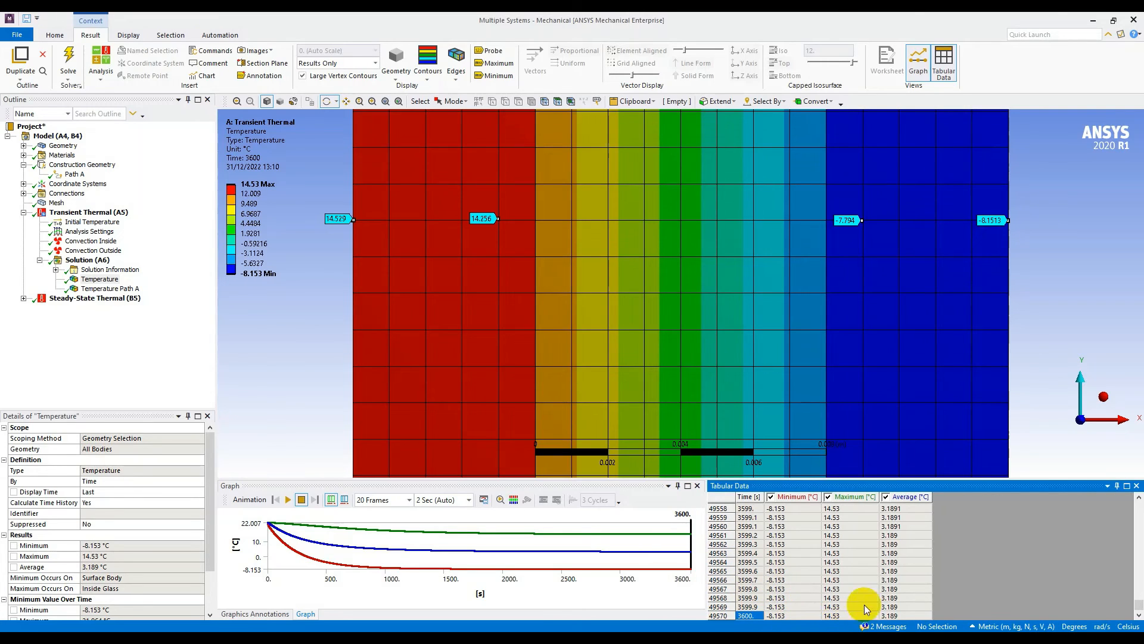
# Review the minimum, maximum and average temperatures at earlier time points, going back from 3600 s to about 3552 s
pyautogui.scroll(12, 864, 581)
pyautogui.scroll(20, 864, 581)
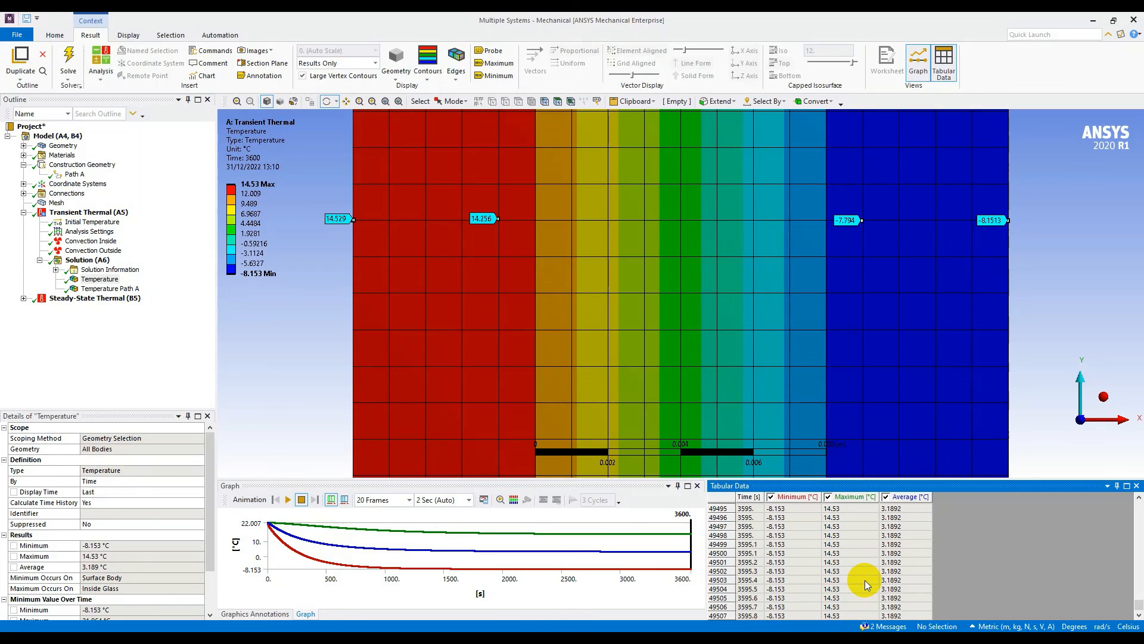
pyautogui.scroll(20, 864, 580)
pyautogui.scroll(20, 864, 580)
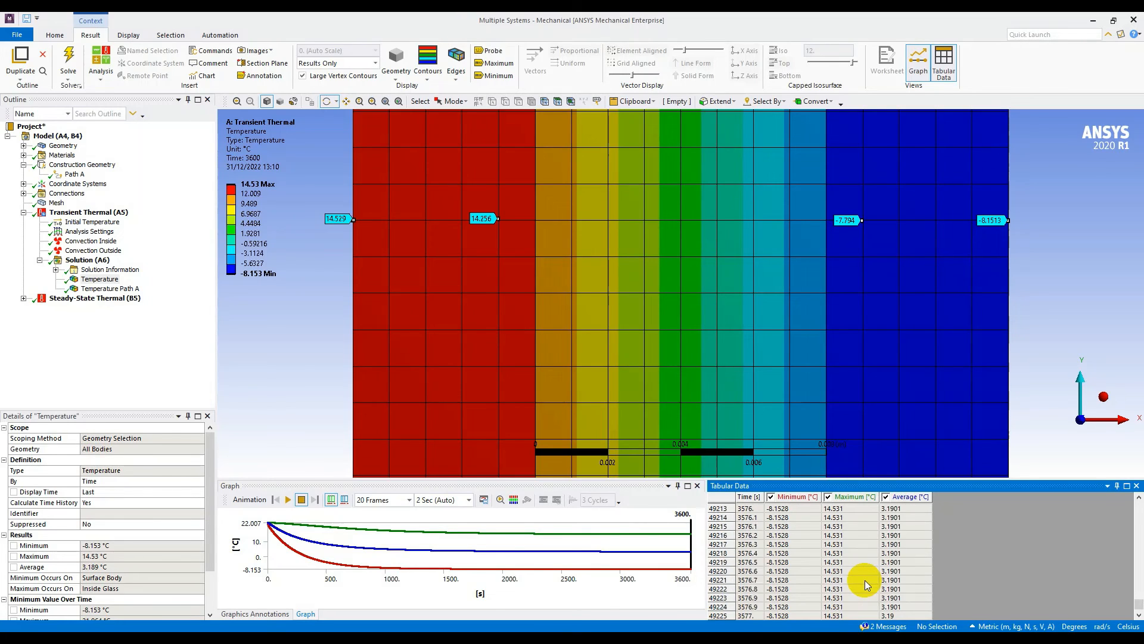
pyautogui.scroll(20, 864, 580)
pyautogui.scroll(8, 864, 580)
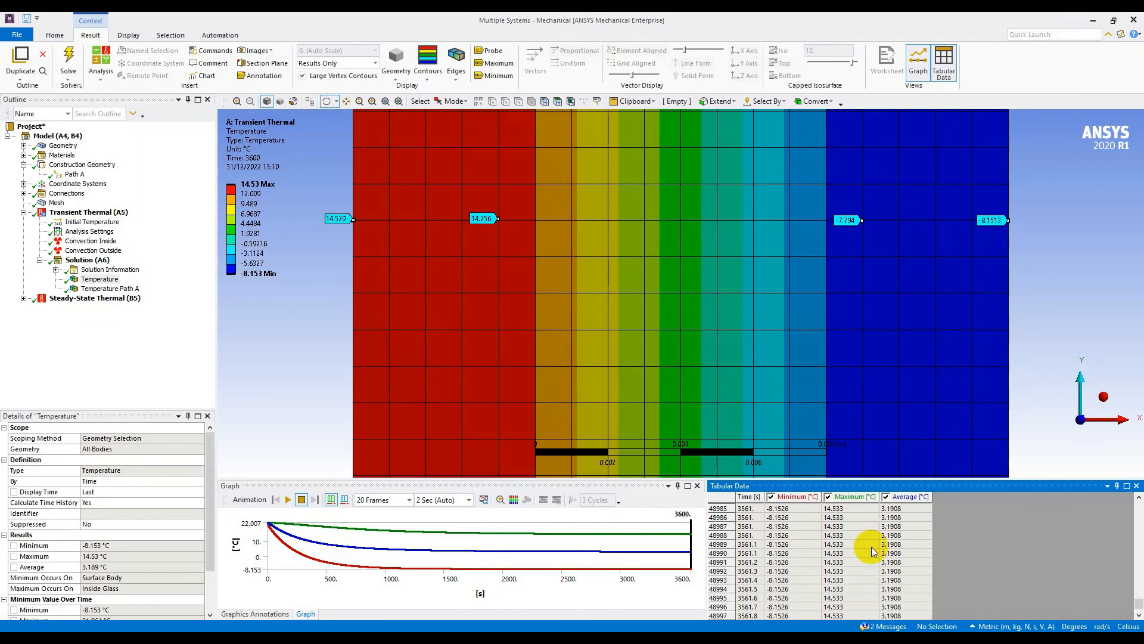
pyautogui.scroll(11, 836, 551)
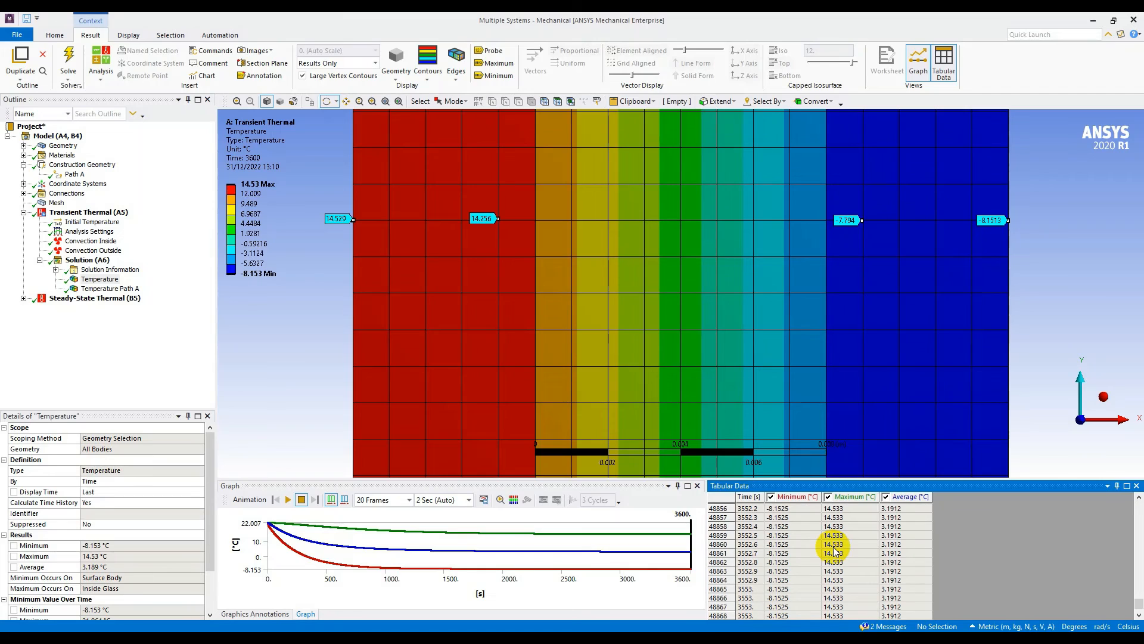
# Review the transient minimum, maximum and average temperatures at earlier time points, going back from about 3552 s to about 3523 s
pyautogui.scroll(20, 836, 551)
pyautogui.scroll(11, 836, 551)
pyautogui.scroll(7, 837, 550)
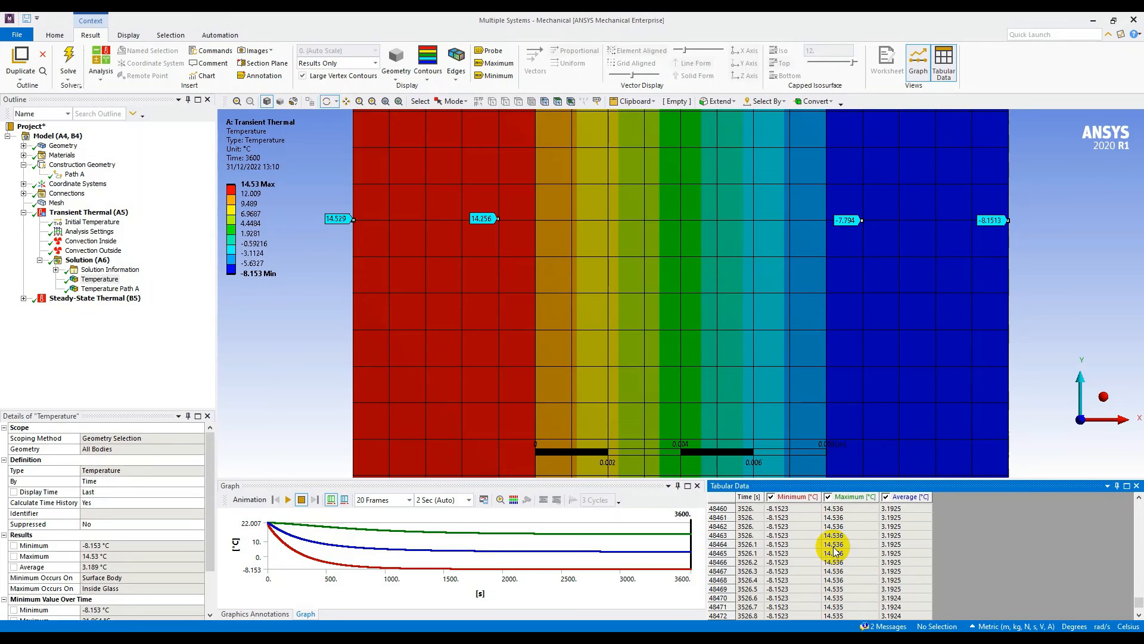
pyautogui.scroll(20, 836, 551)
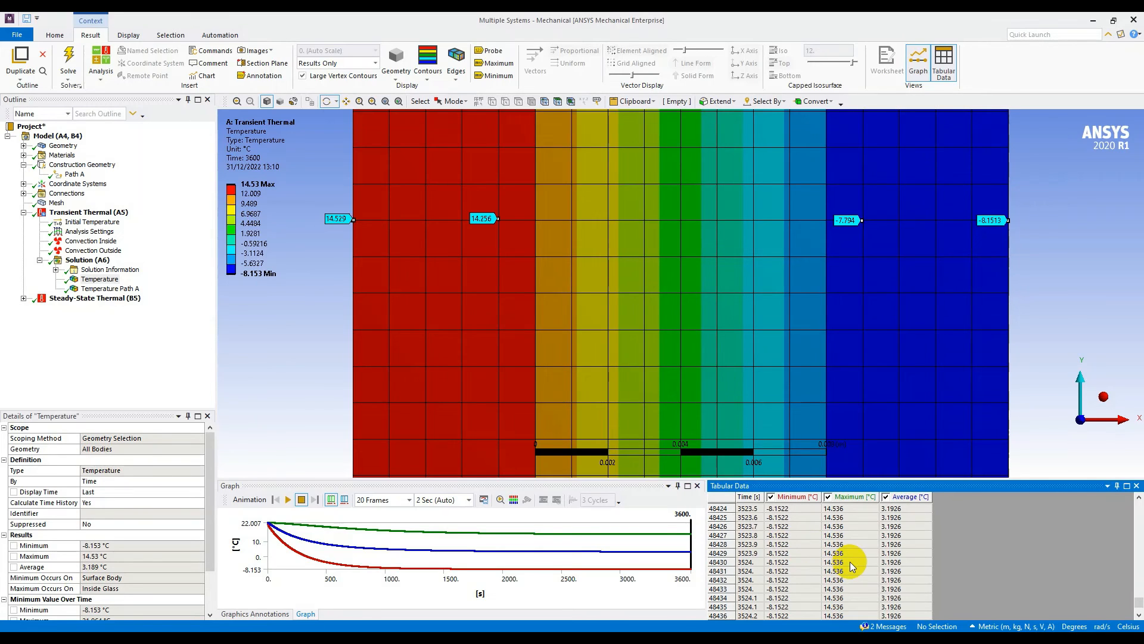
pyautogui.scroll(-20, 849, 562)
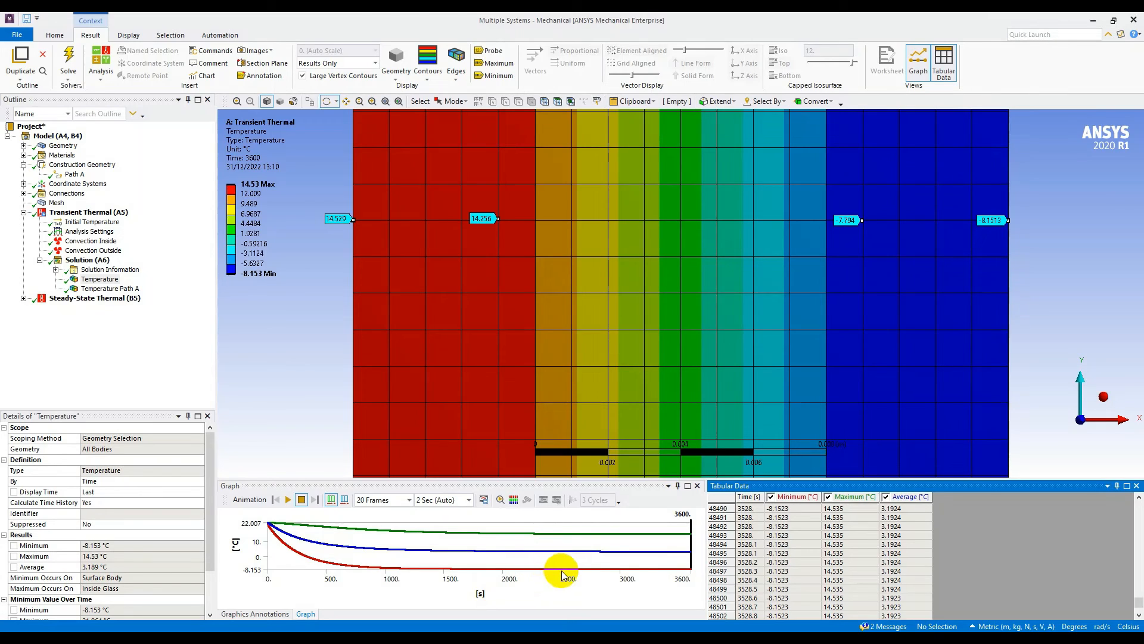
pyautogui.click(663, 478)
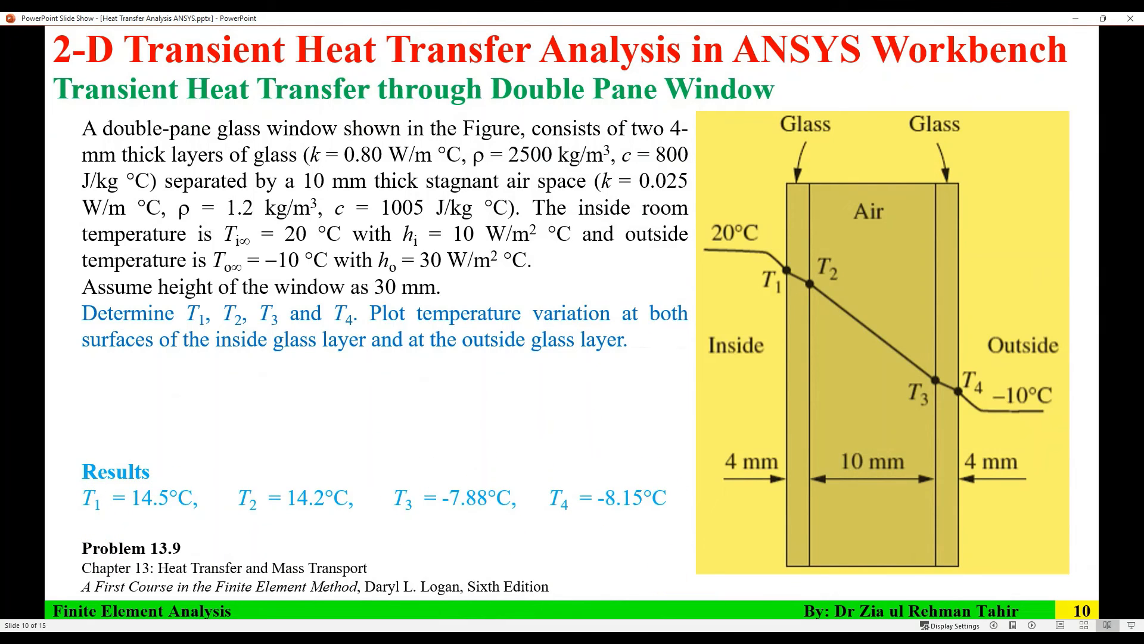
pyautogui.click(695, 638)
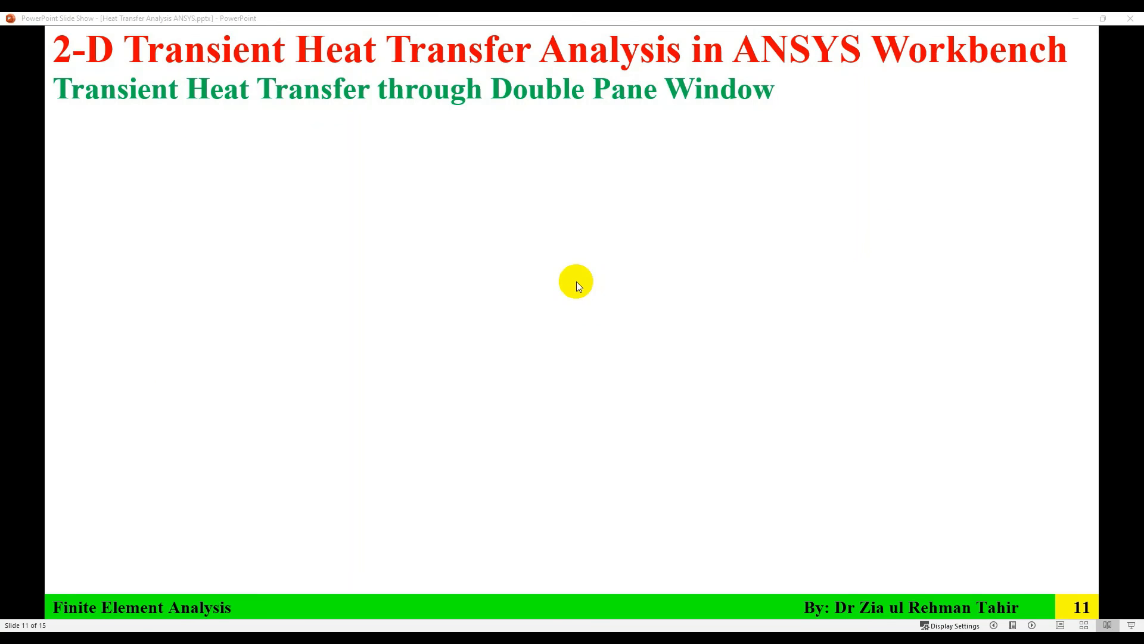
pyautogui.scroll(-2, 636, 278)
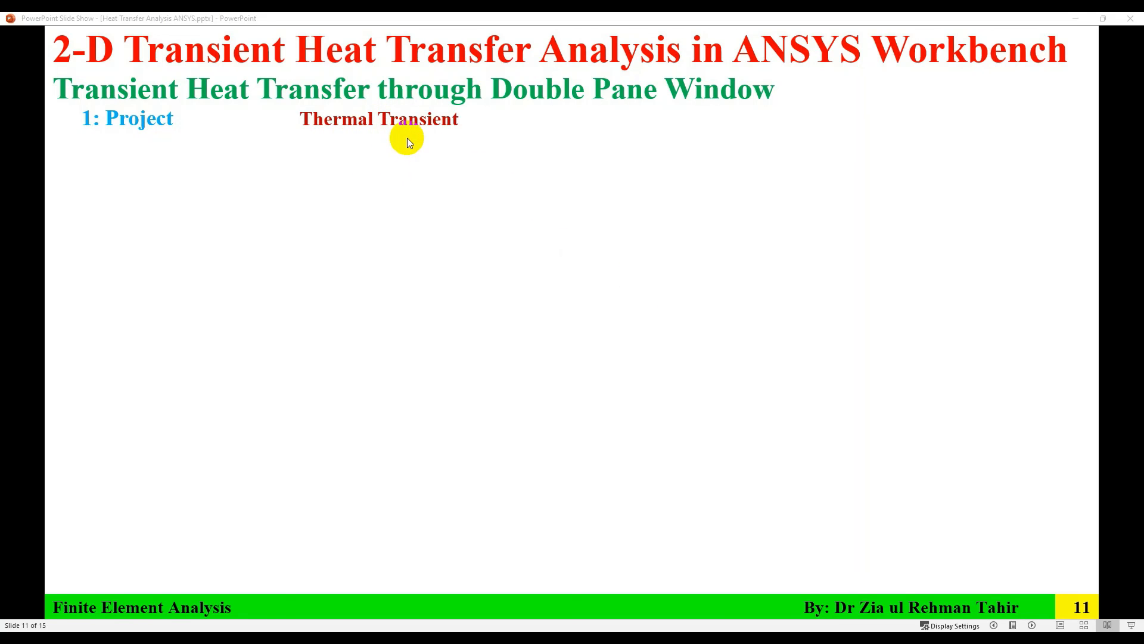
pyautogui.scroll(-1, 408, 138)
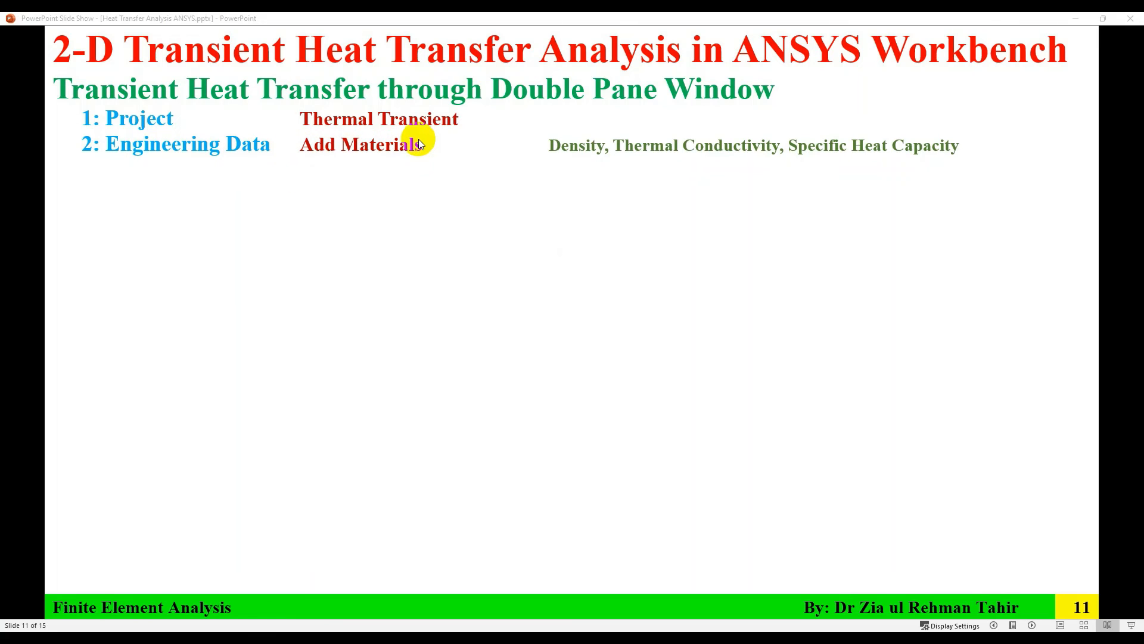